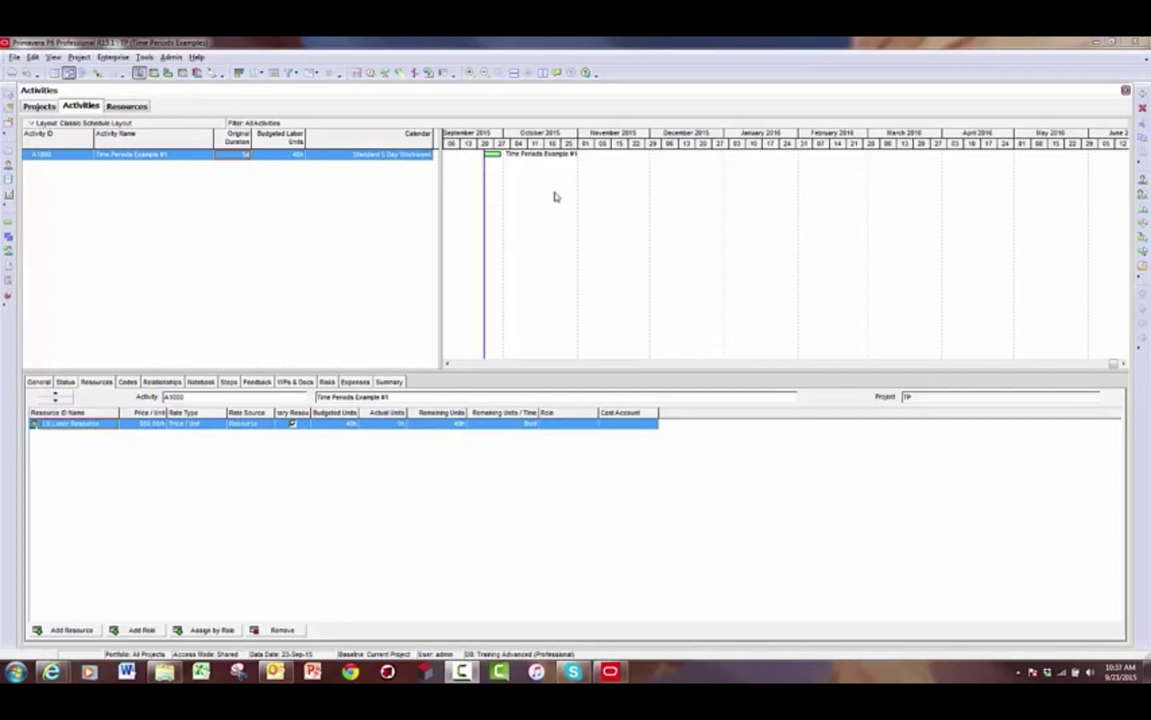
Open the Admin Preferences to review the time period settings
click(168, 58)
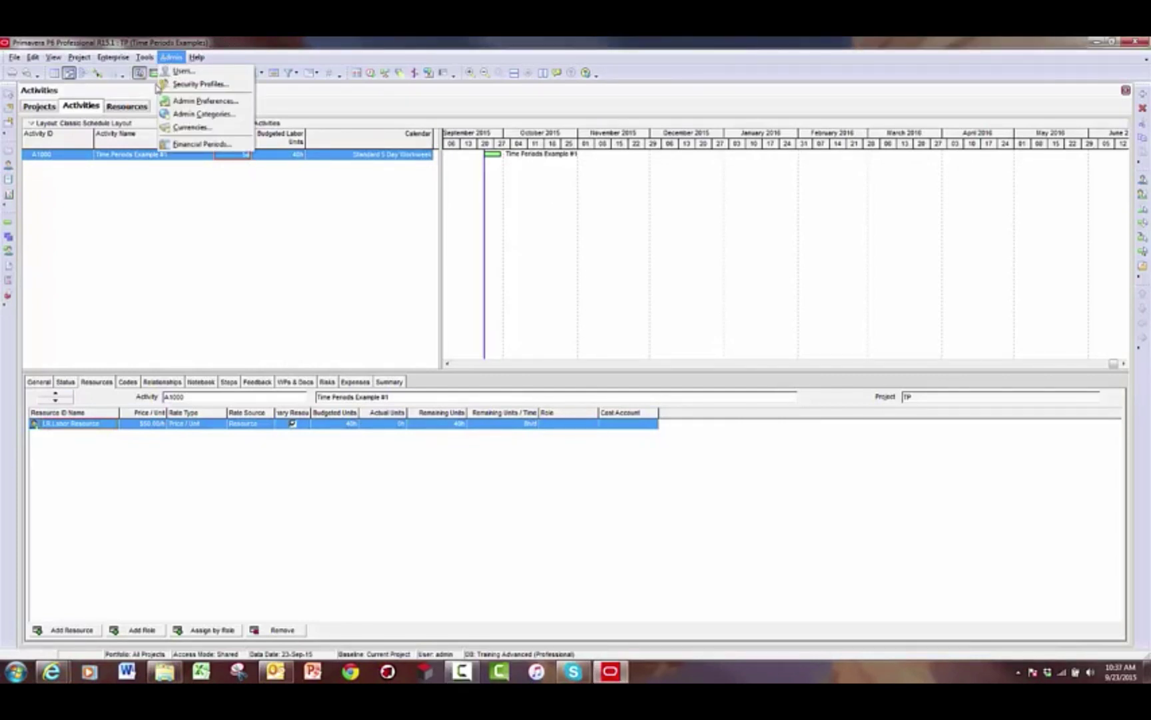
click(175, 103)
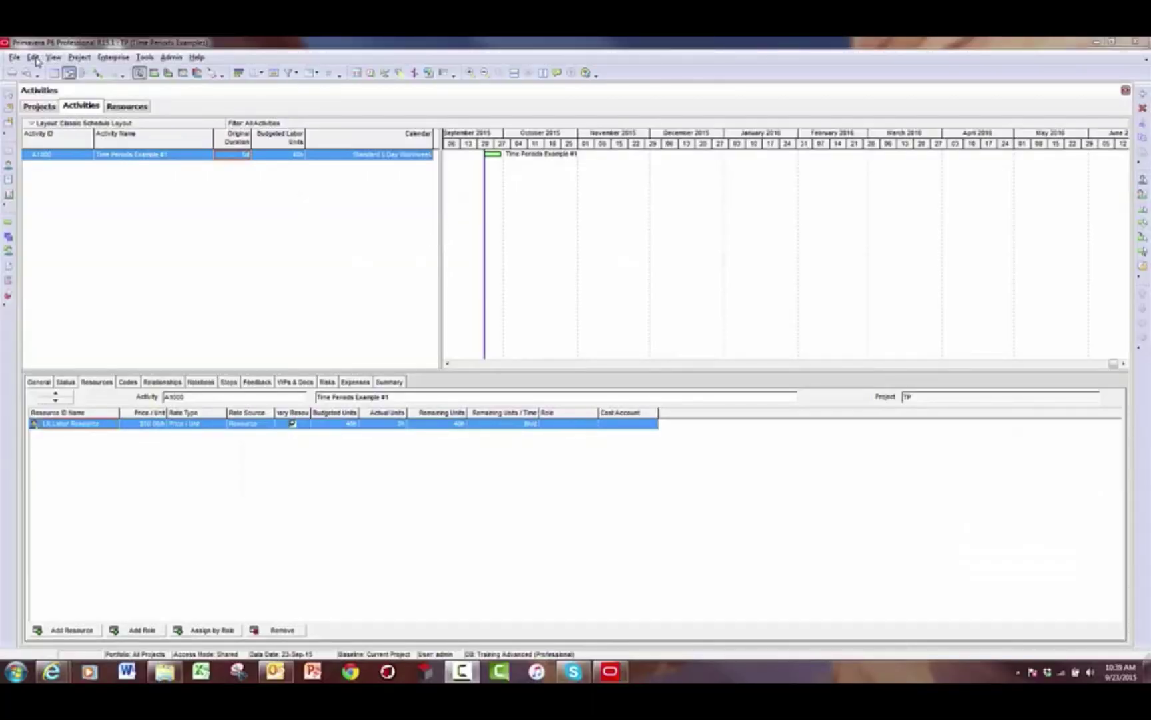
Set the Durations Format in the User Preferences to show 2 decimals
click(35, 59)
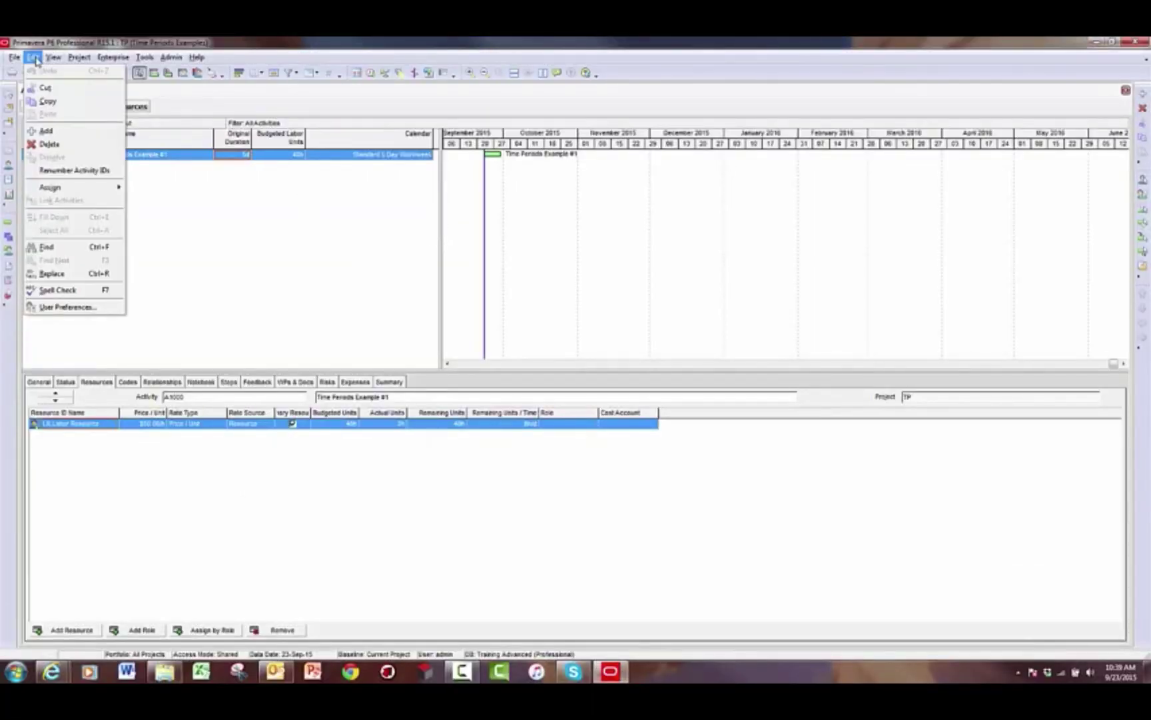
click(80, 308)
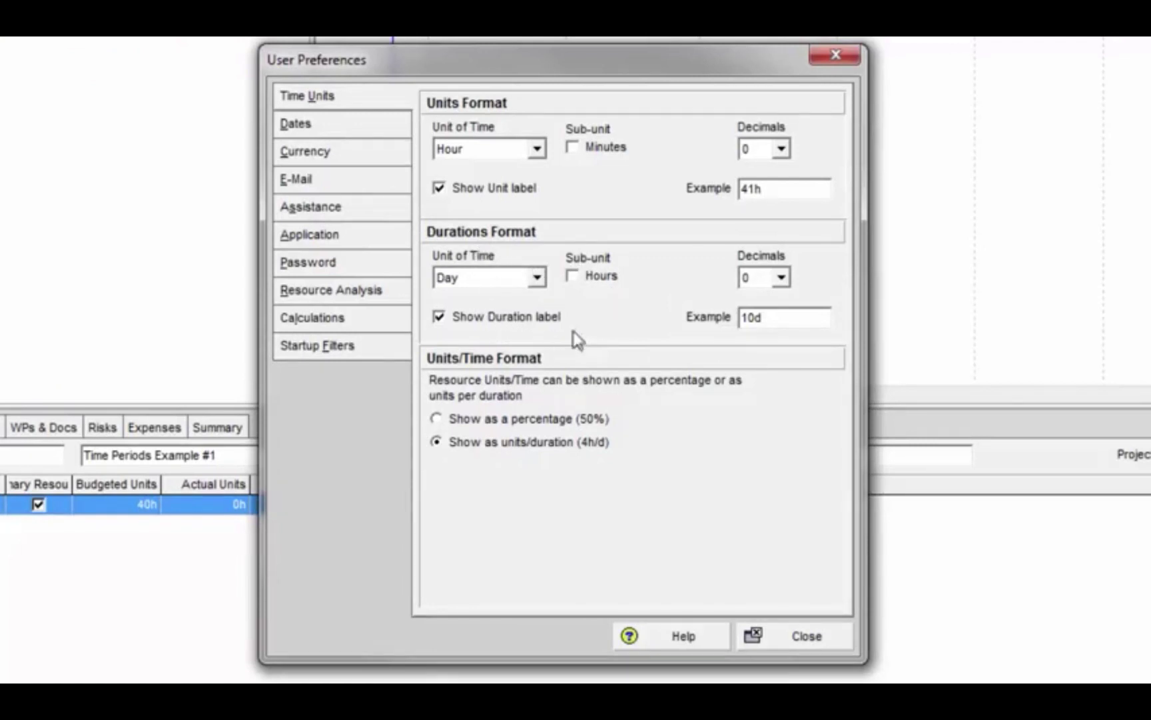
click(780, 279)
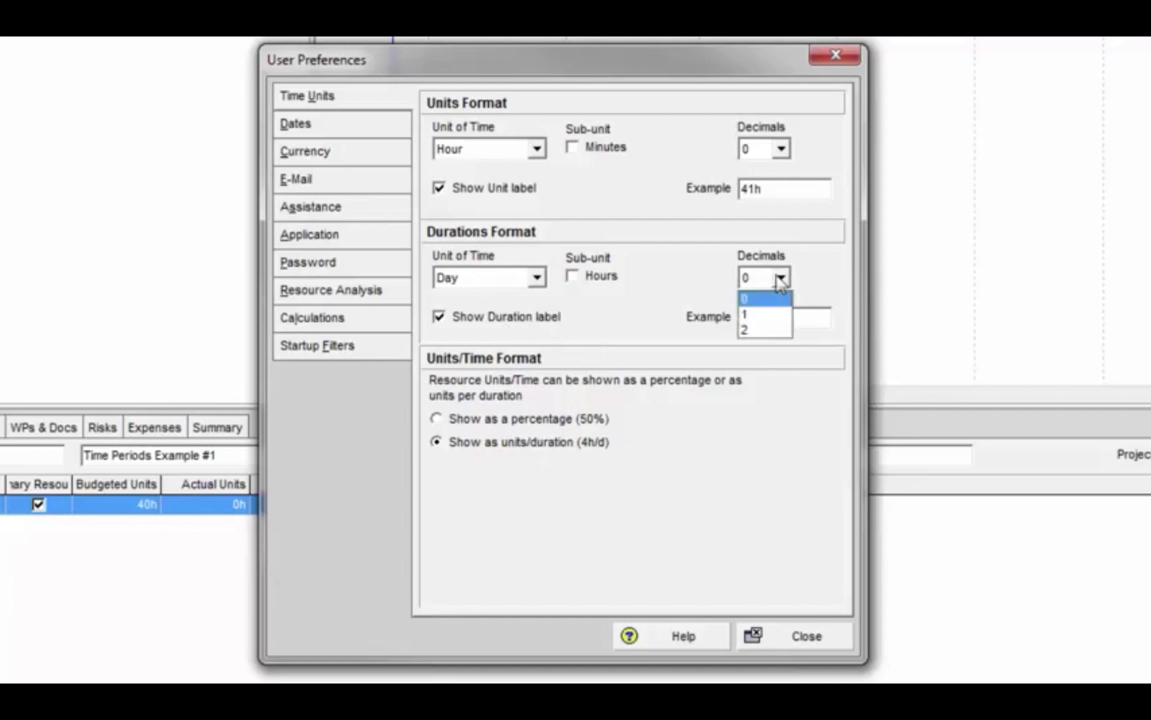
click(766, 330)
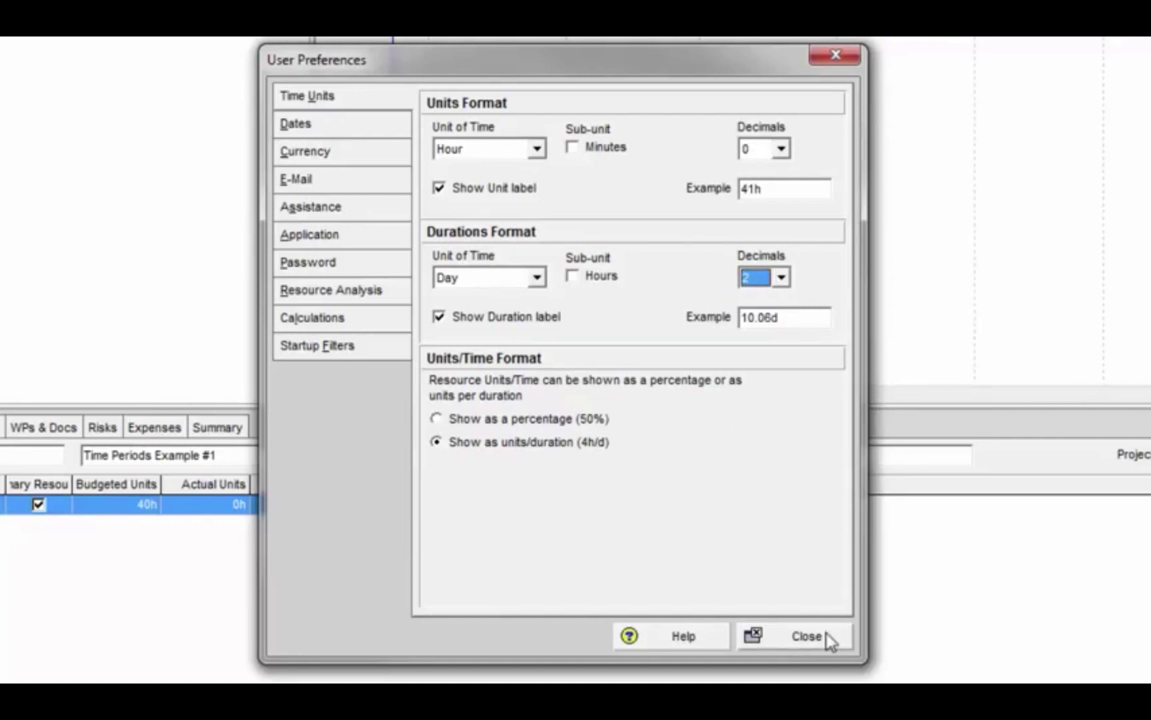
click(806, 636)
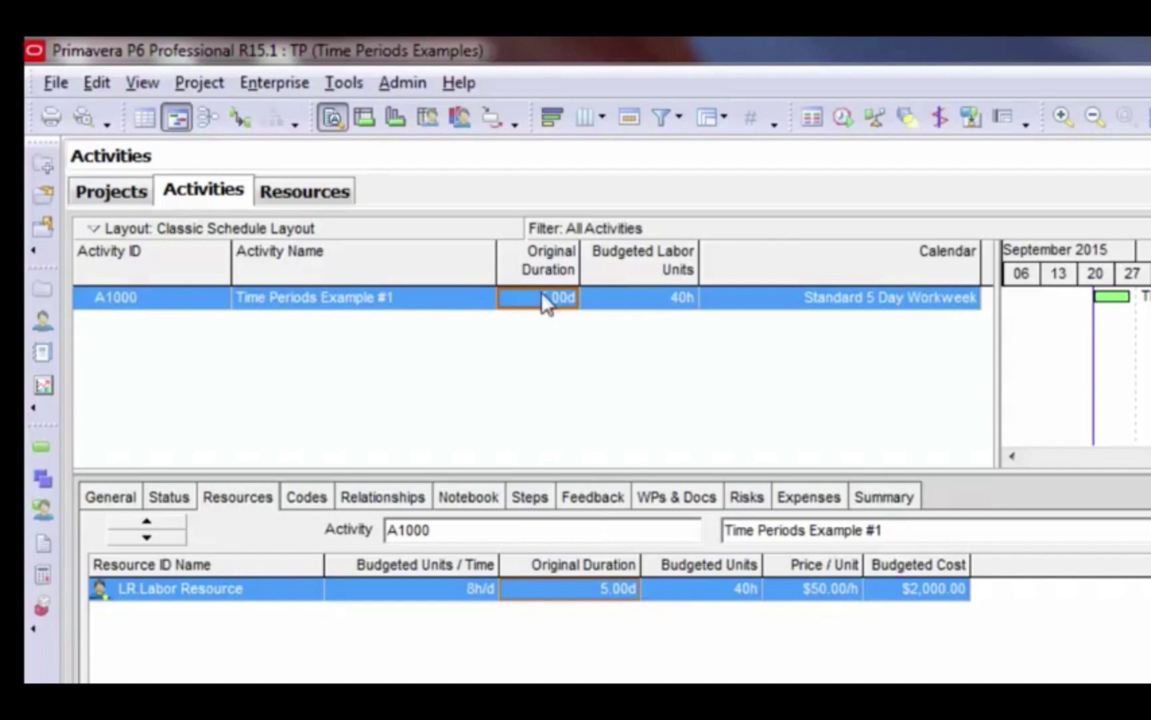
Set the Original Duration of activity A1000 to 1 day
click(653, 298)
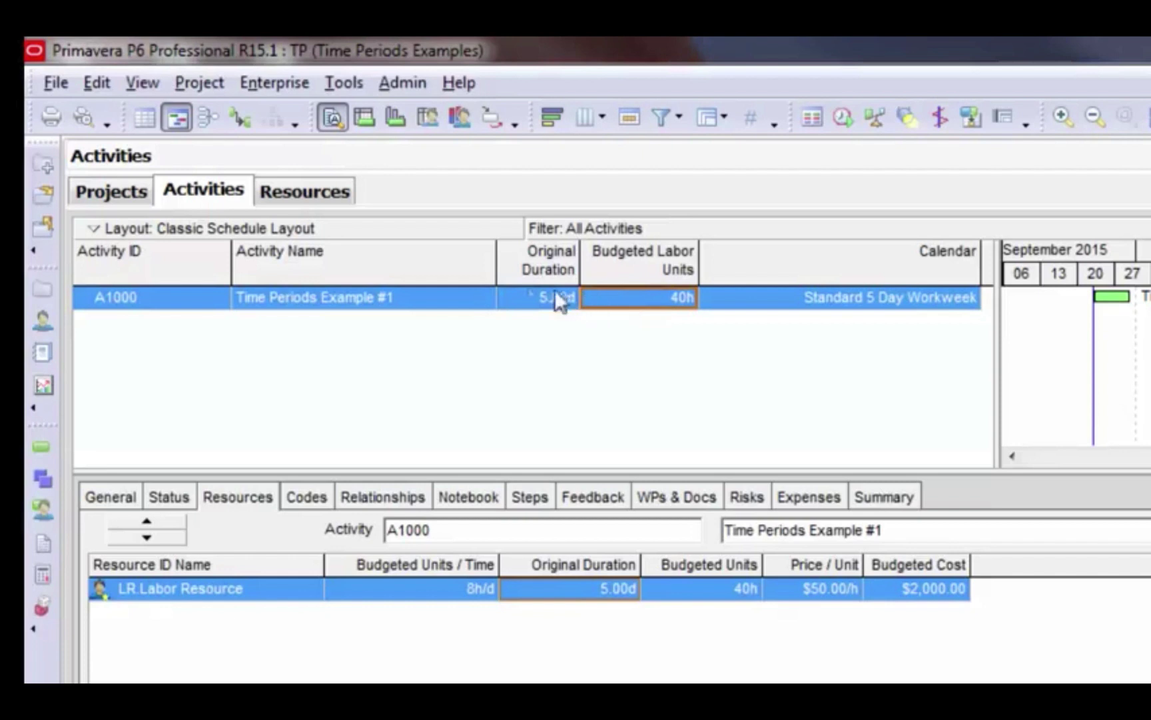
click(535, 298)
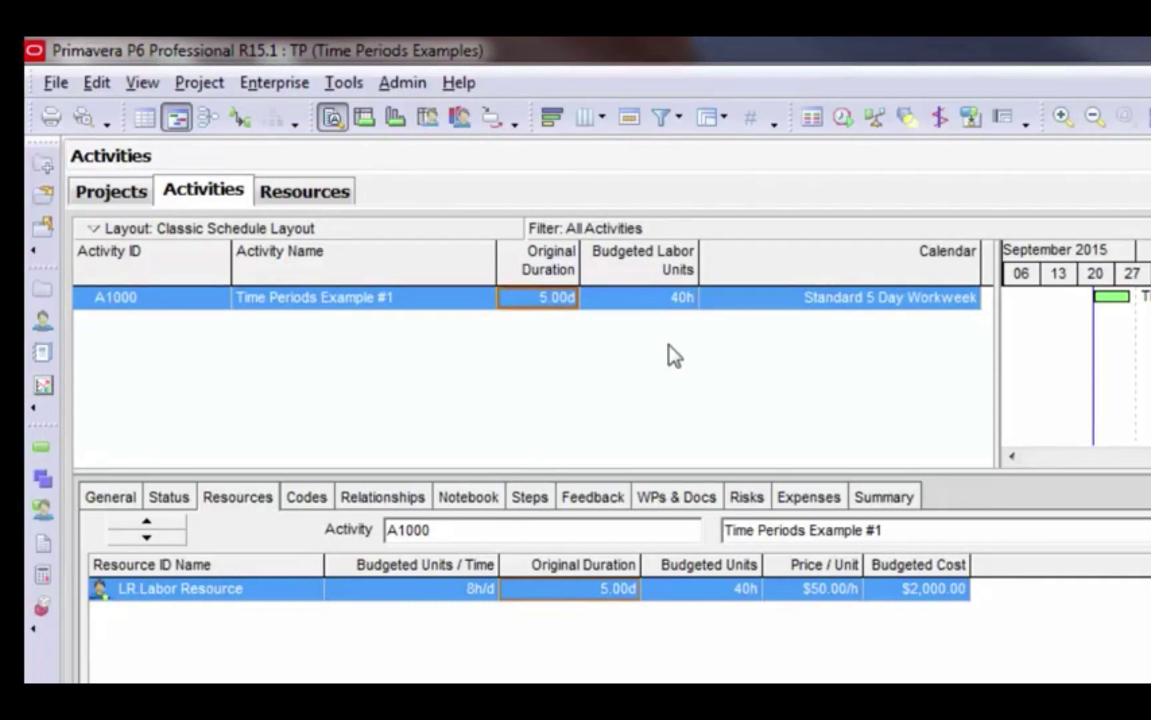
text(1)
key(Return)
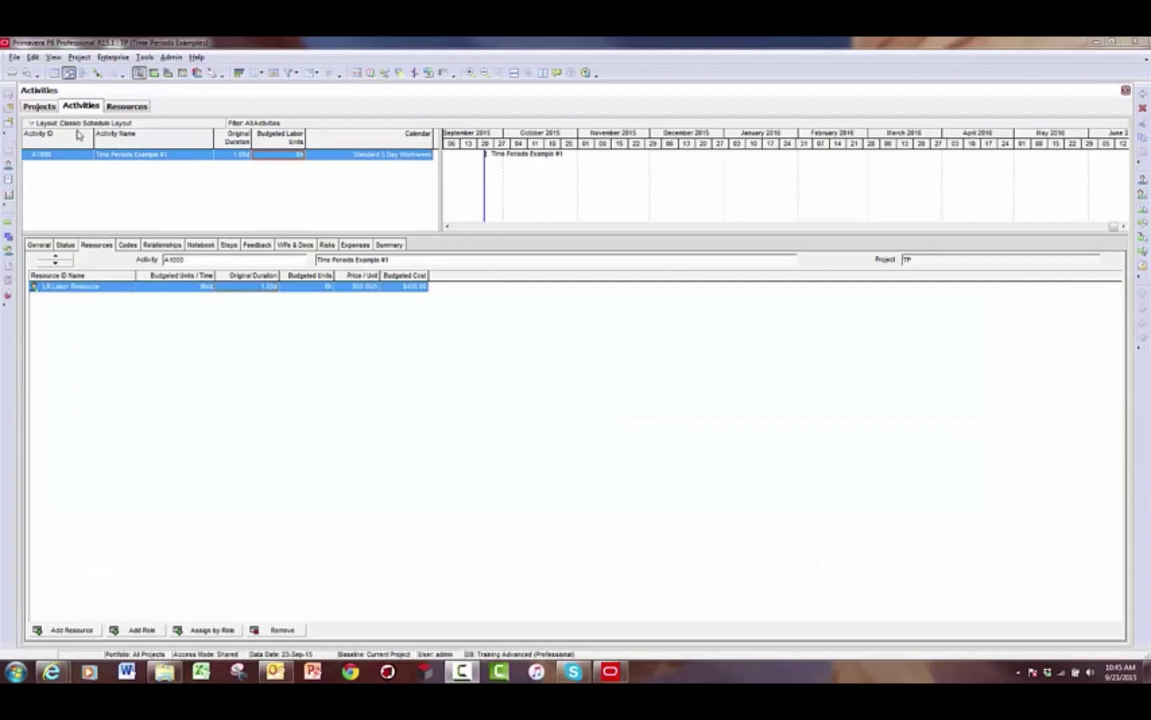
Change the Durations Format unit of time to Hour in the User Preferences
click(32, 59)
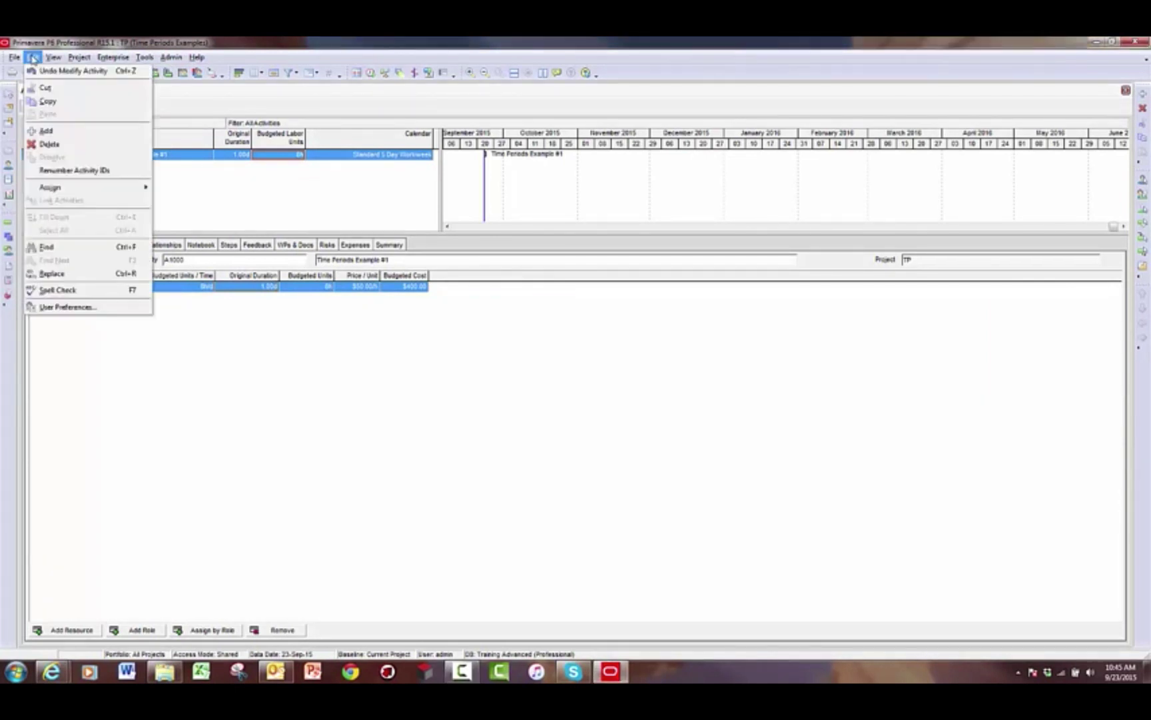
click(101, 306)
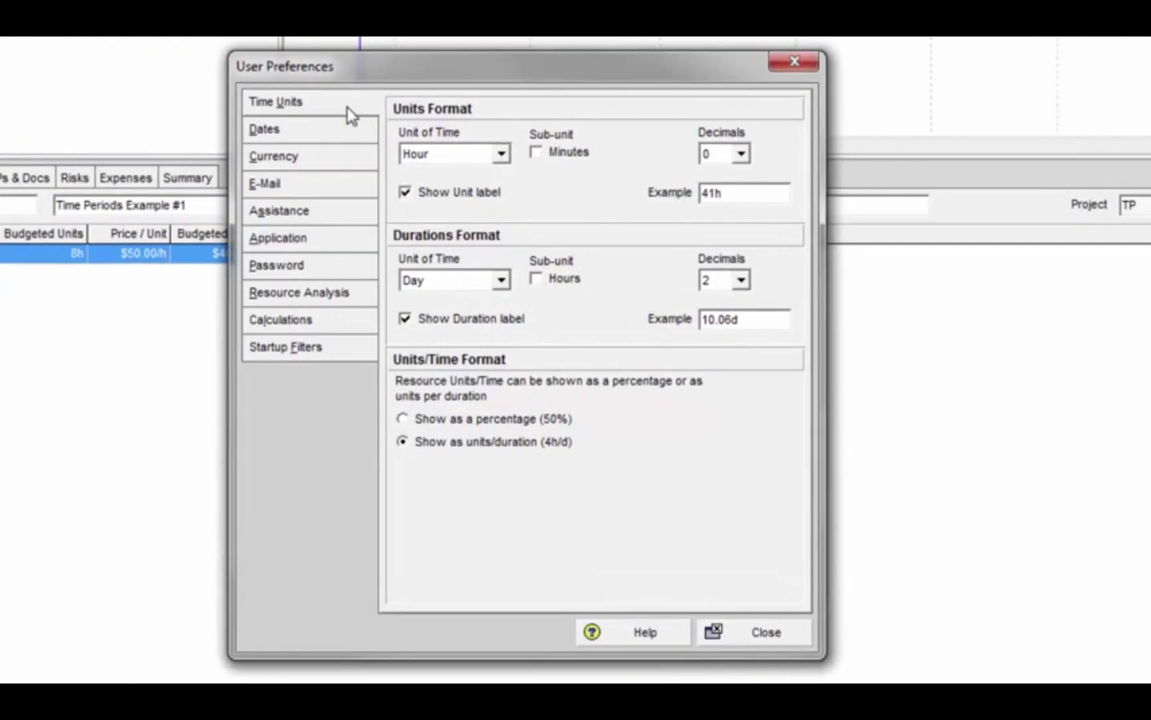
click(505, 288)
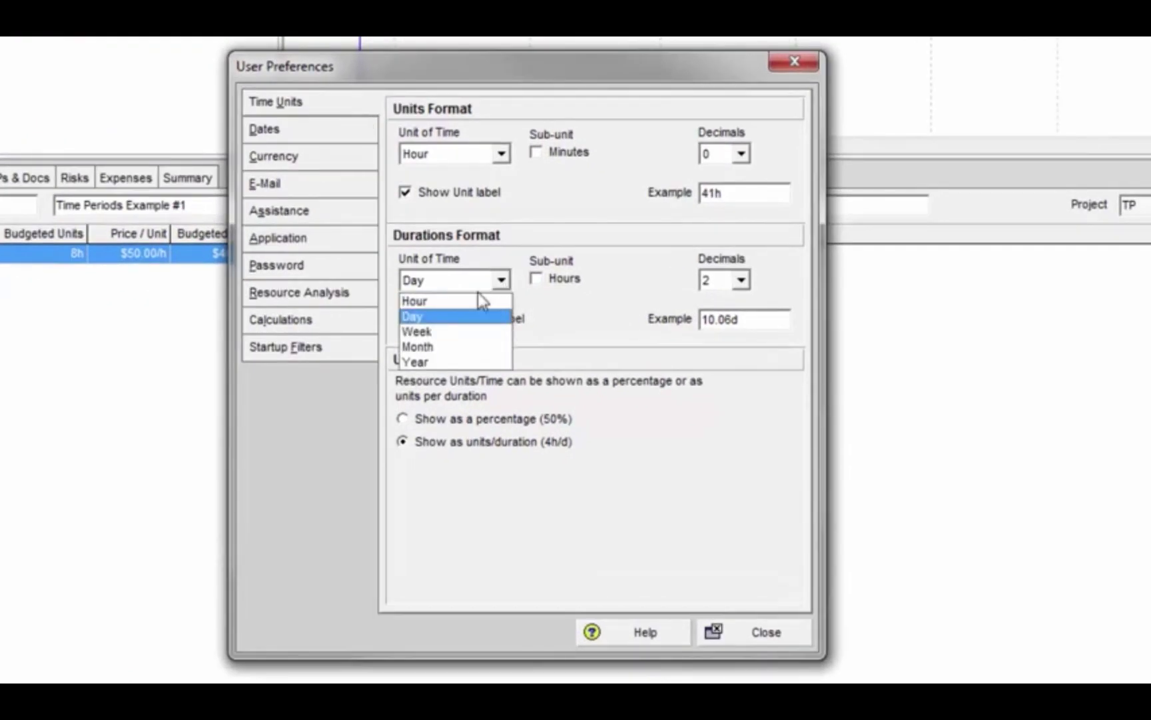
click(476, 300)
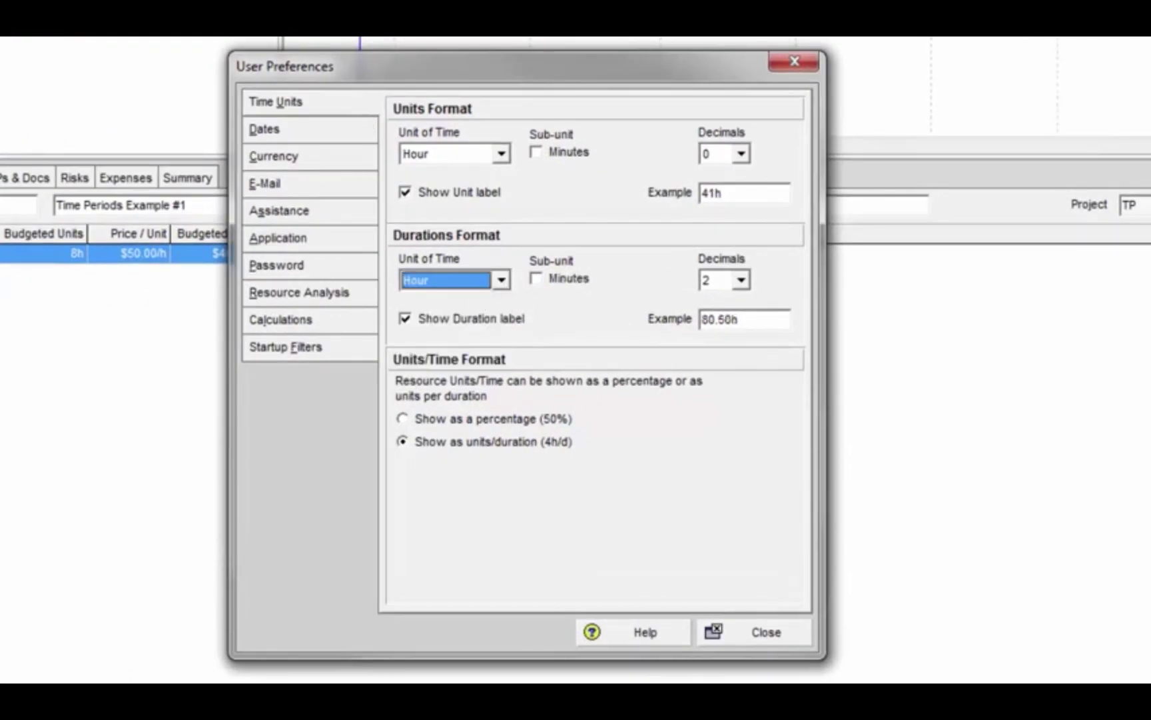
click(797, 632)
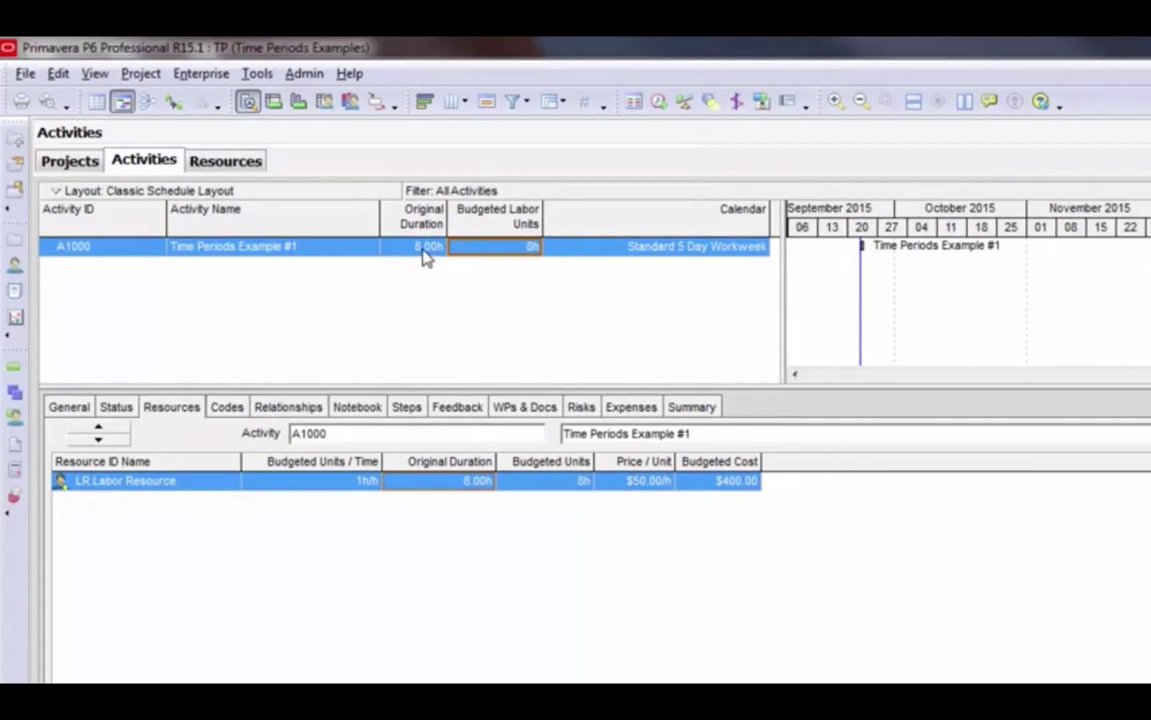
Enter 2d as the Original Duration of activity A1000, using the day abbreviation
click(424, 252)
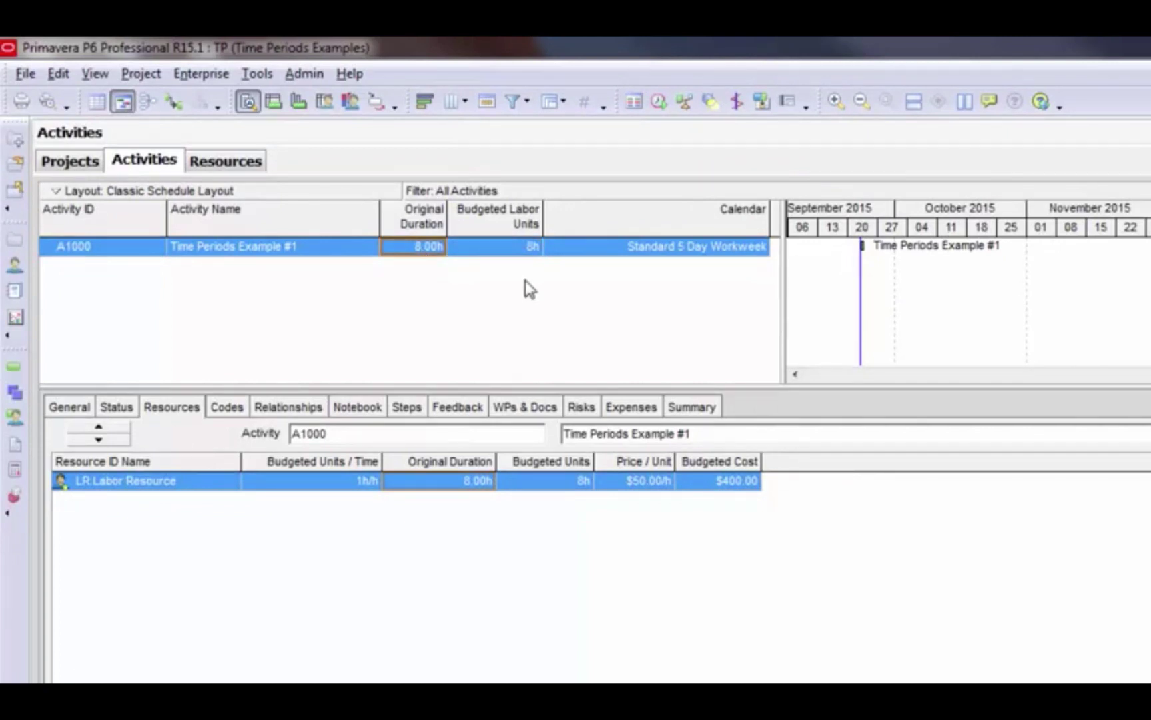
text(2)
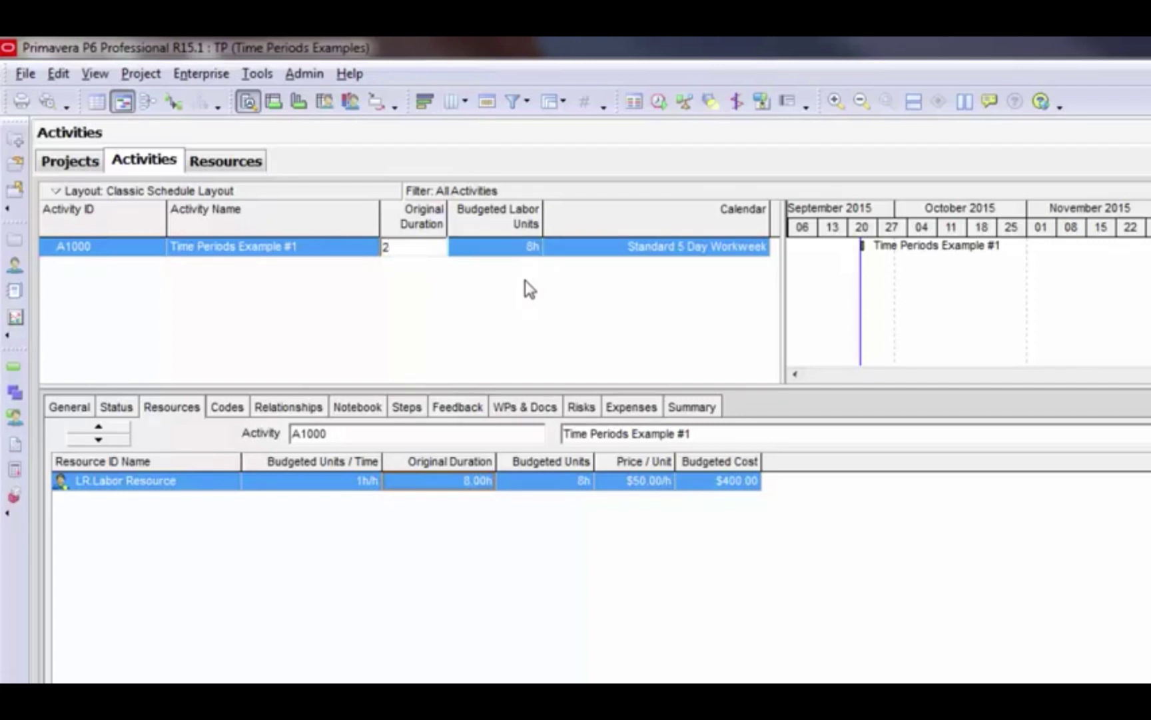
text(d)
key(Return)
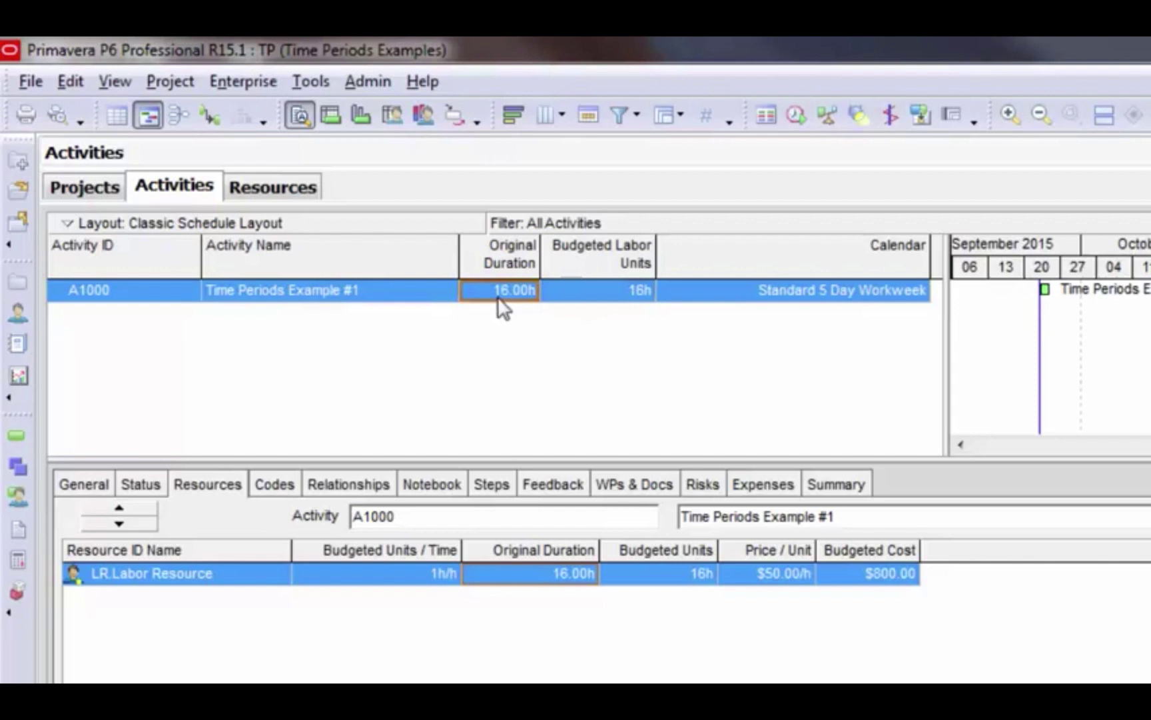
Enter 3w as the Original Duration of activity A1000, using the week abbreviation
text(3w)
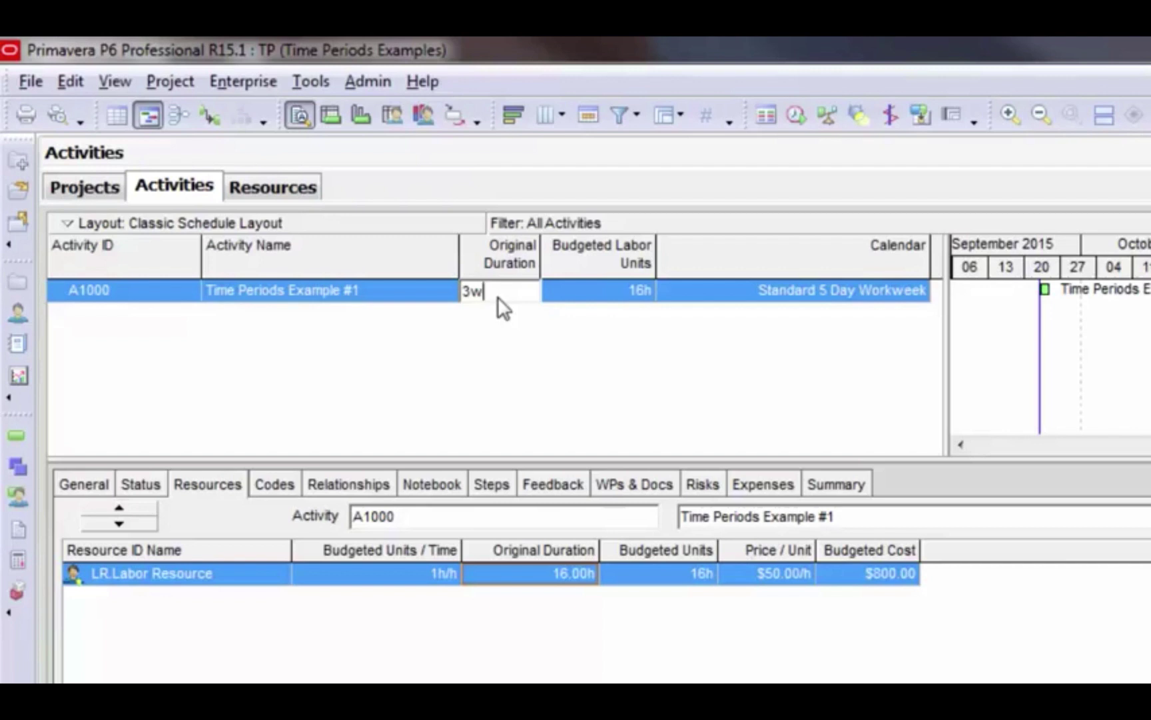
key(Return)
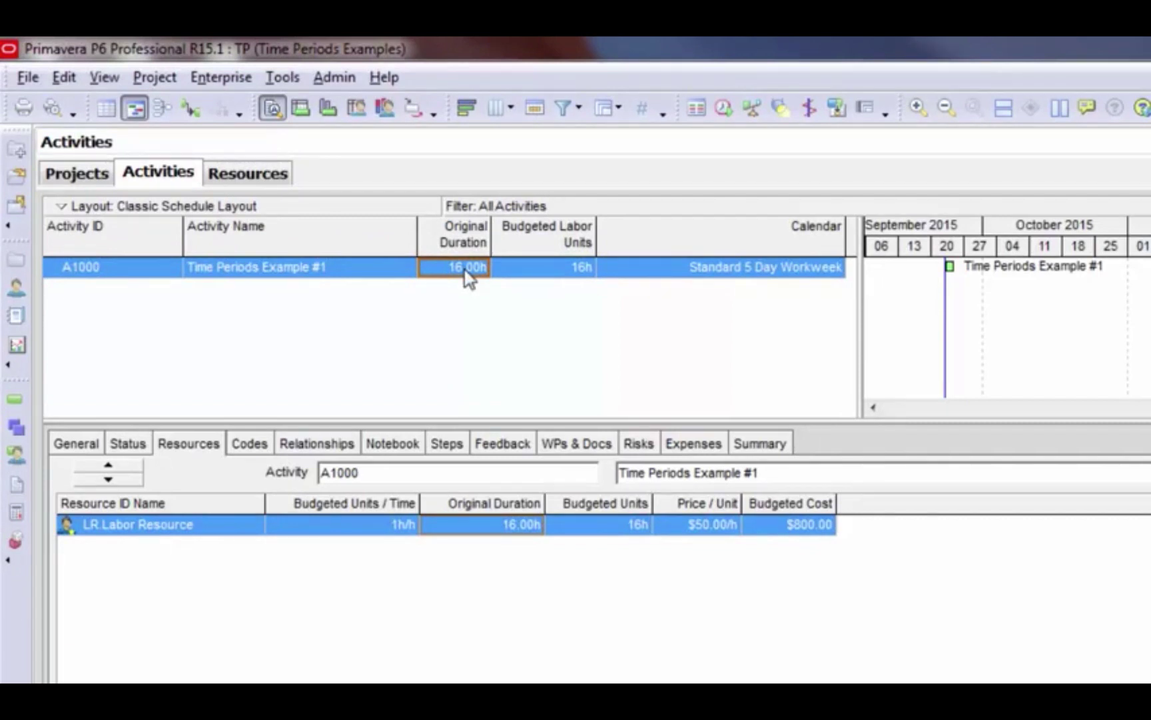
Switch the Durations Format unit of time in the User Preferences from hours to Day
click(63, 78)
click(73, 563)
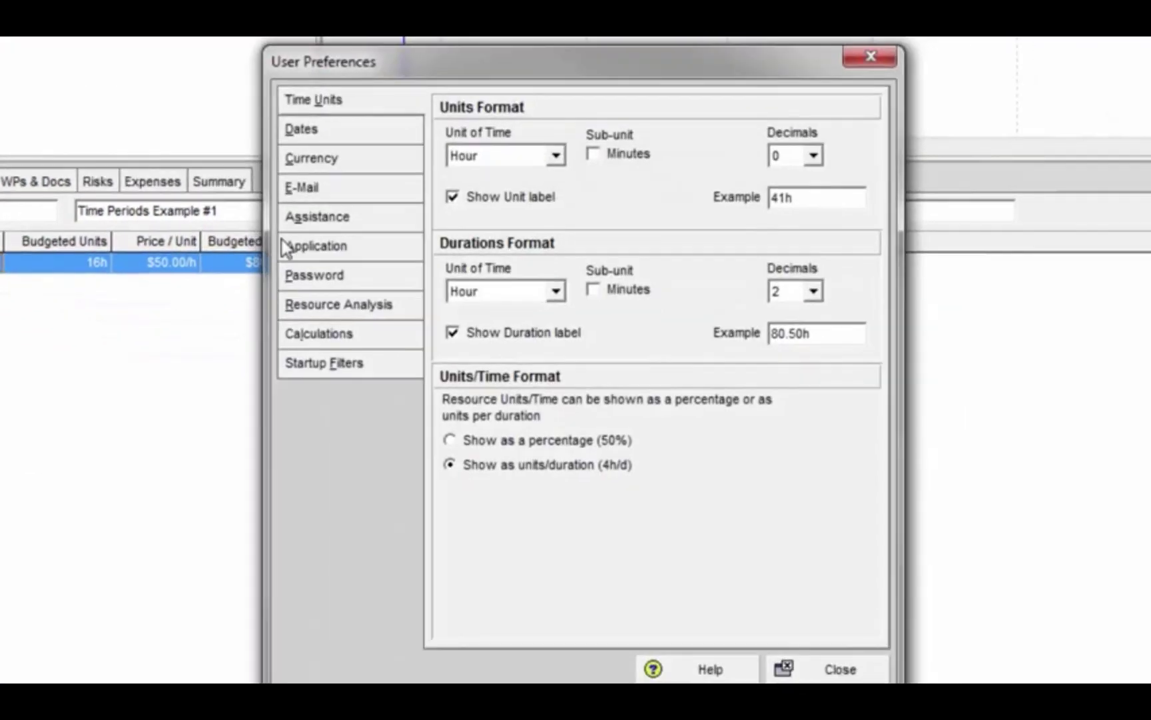
click(541, 293)
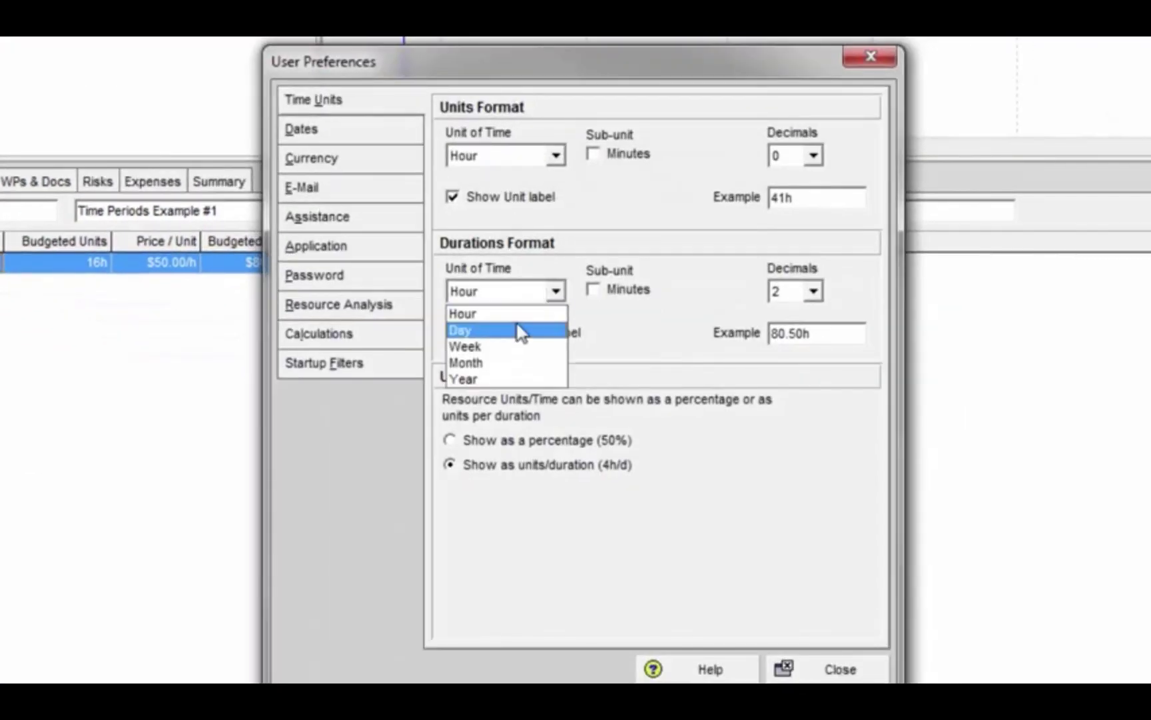
click(520, 331)
click(866, 667)
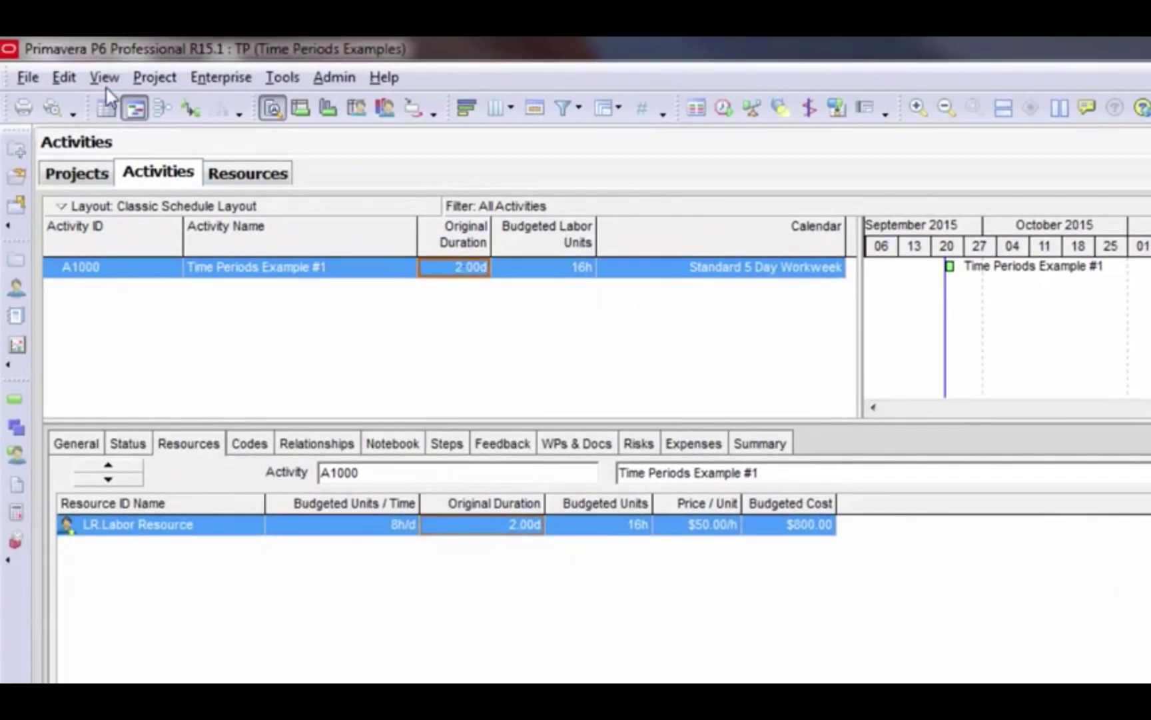
Return the Durations Format unit of time in the User Preferences to Hour
click(64, 77)
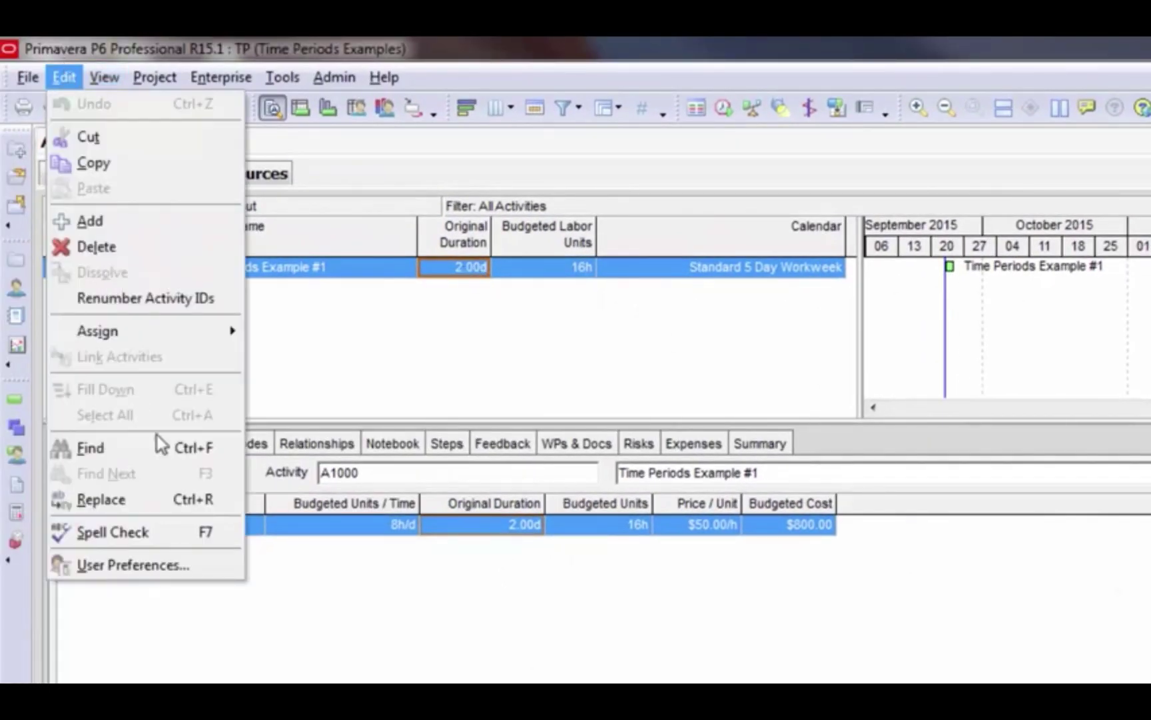
click(151, 572)
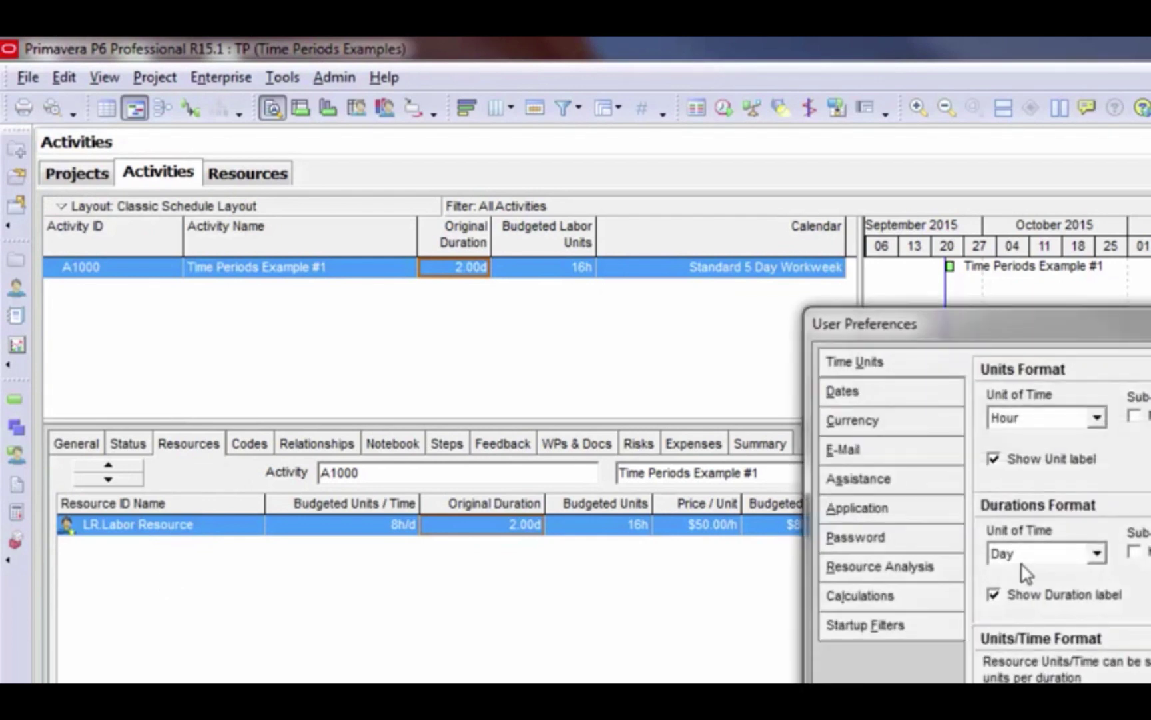
click(1047, 552)
click(1033, 577)
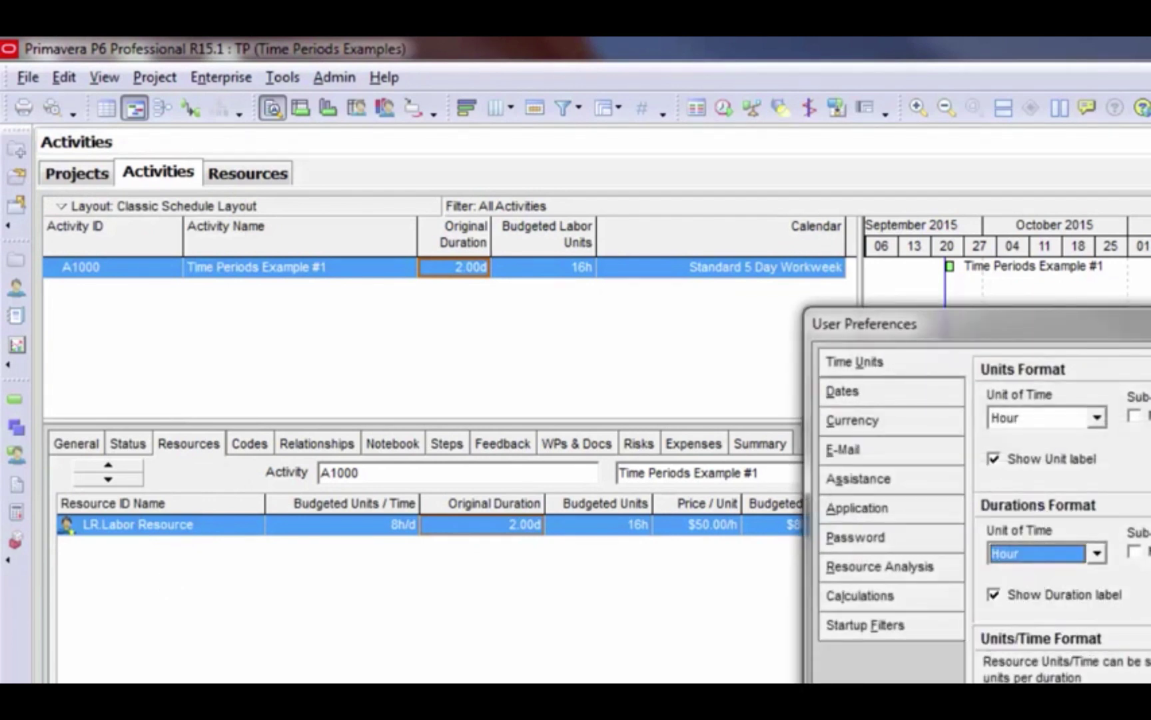
click(1150, 363)
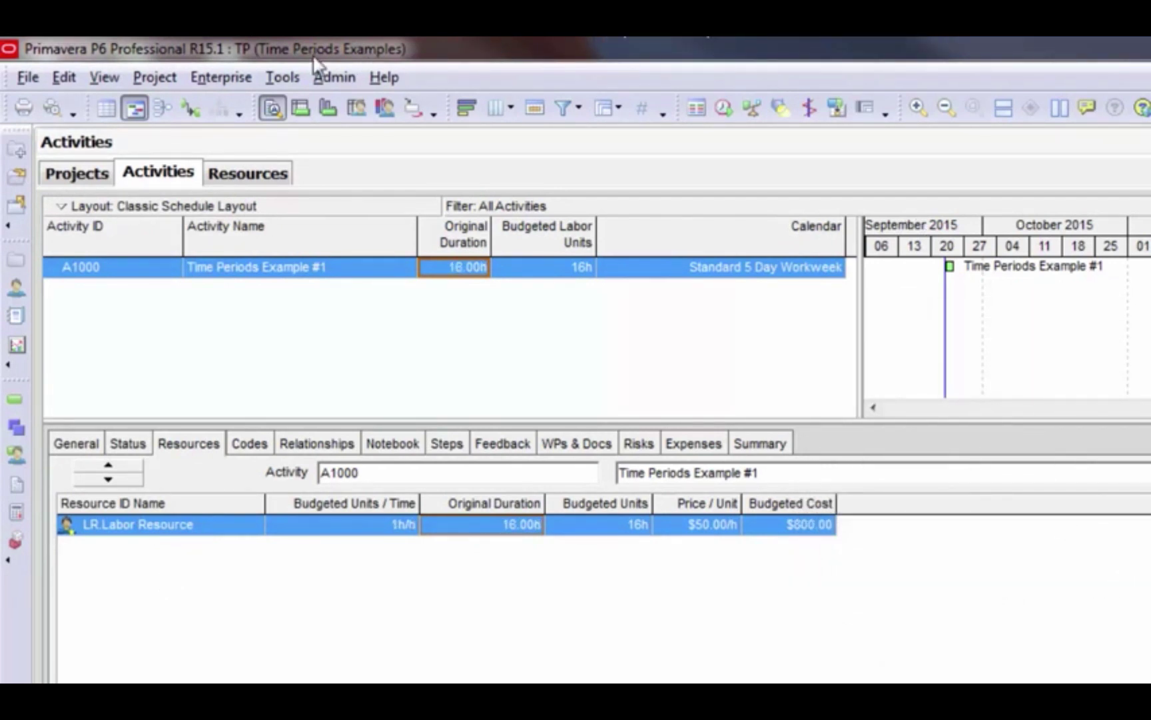
Set the time periods in the Admin Preferences to 10 hours per day and 50 hours per week
click(335, 77)
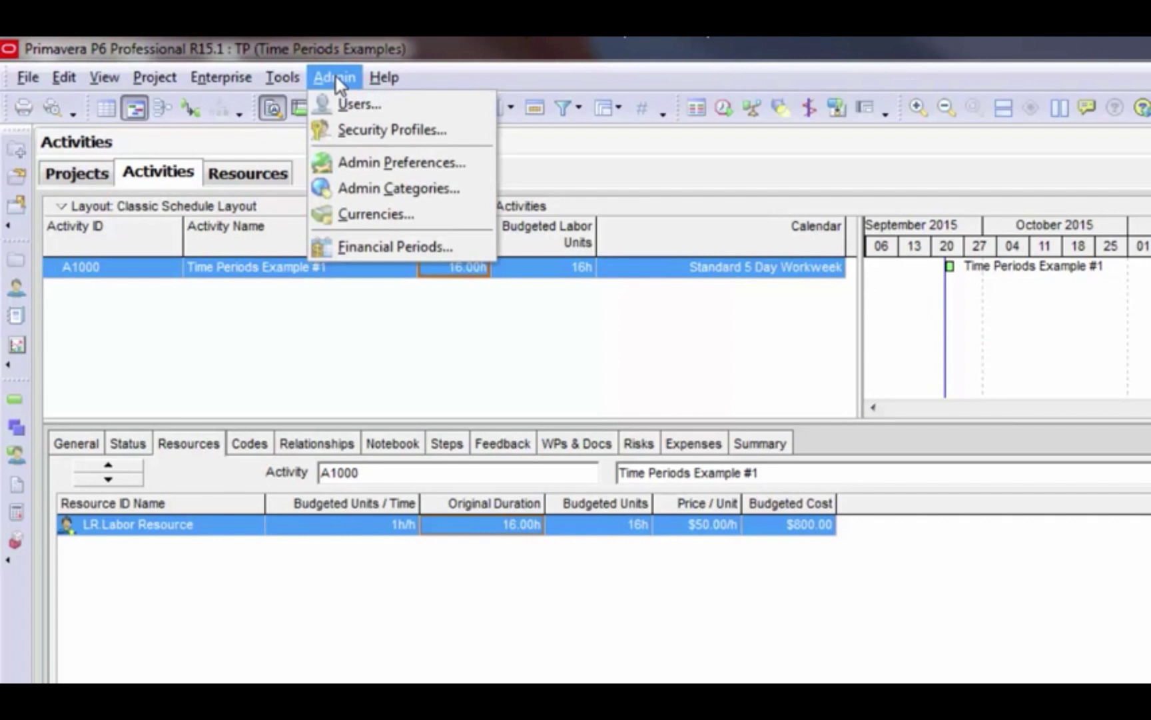
click(369, 165)
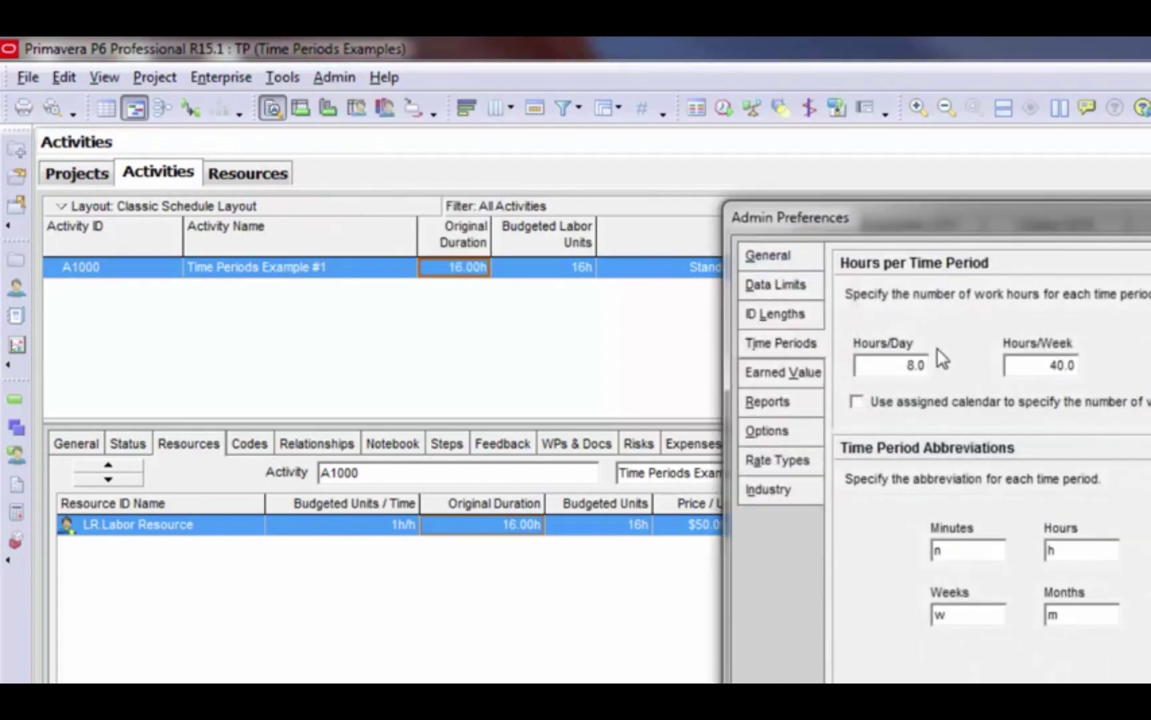
click(911, 365)
double_click(910, 365)
text(10)
double_click(1056, 365)
text(50)
click(1150, 257)
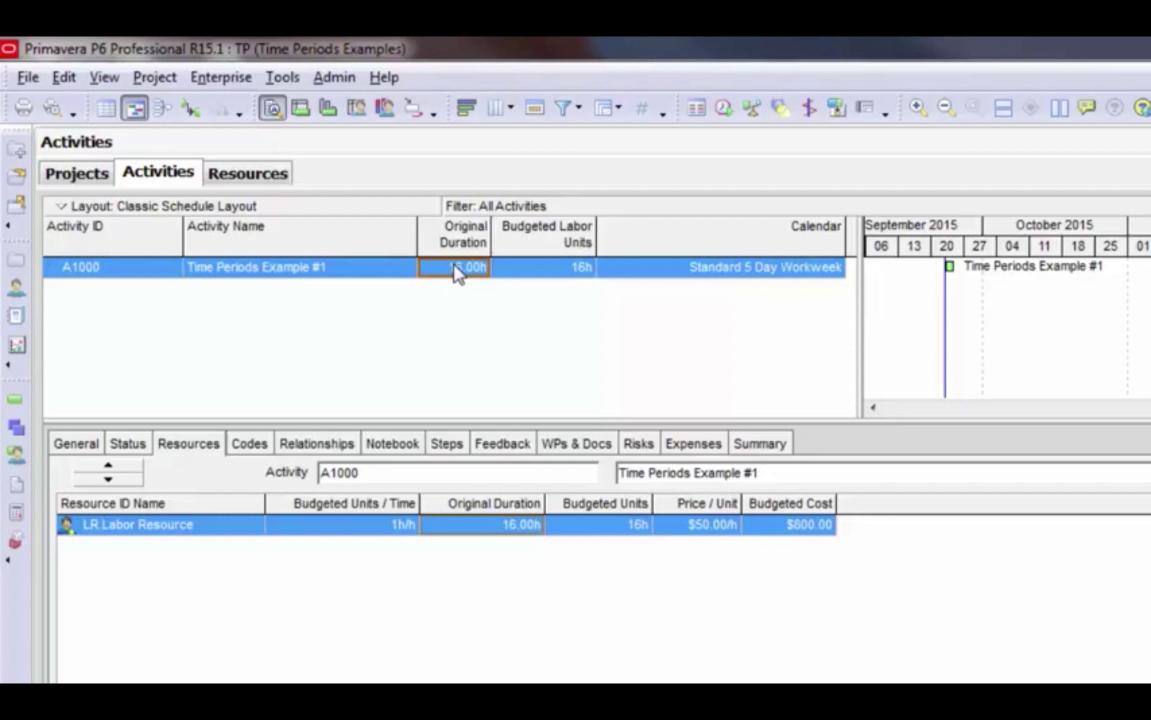
Display durations in days by setting the Durations Format unit of time to Day in the User Preferences
click(60, 75)
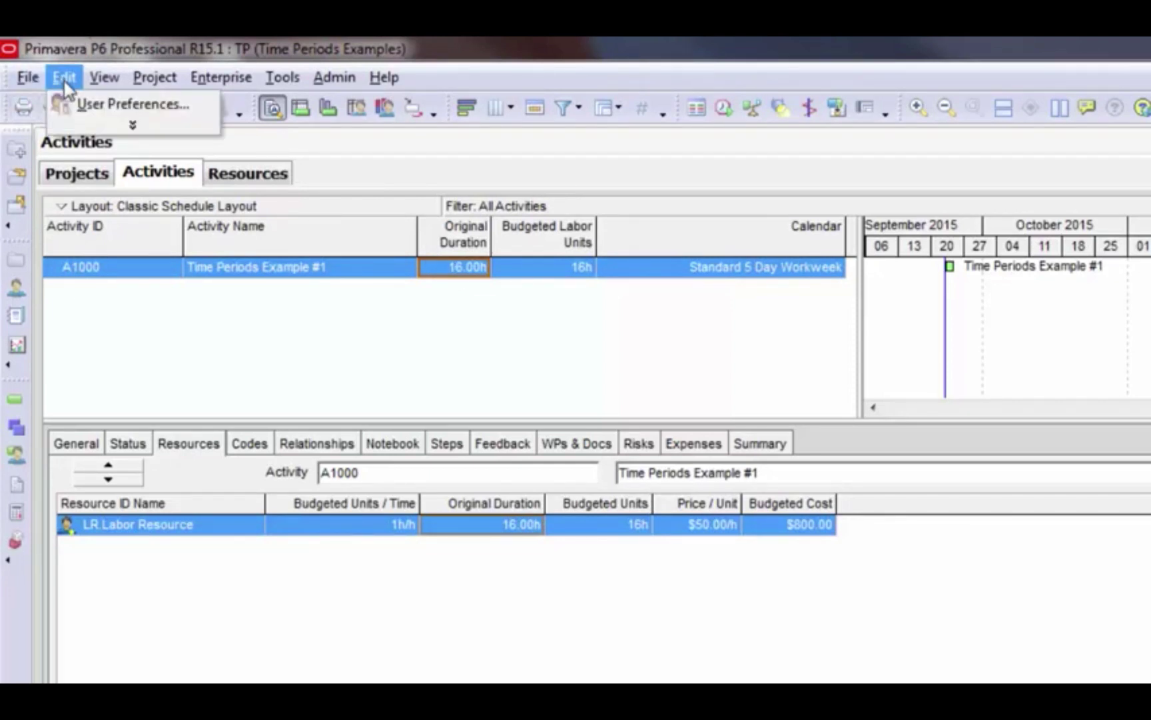
click(86, 102)
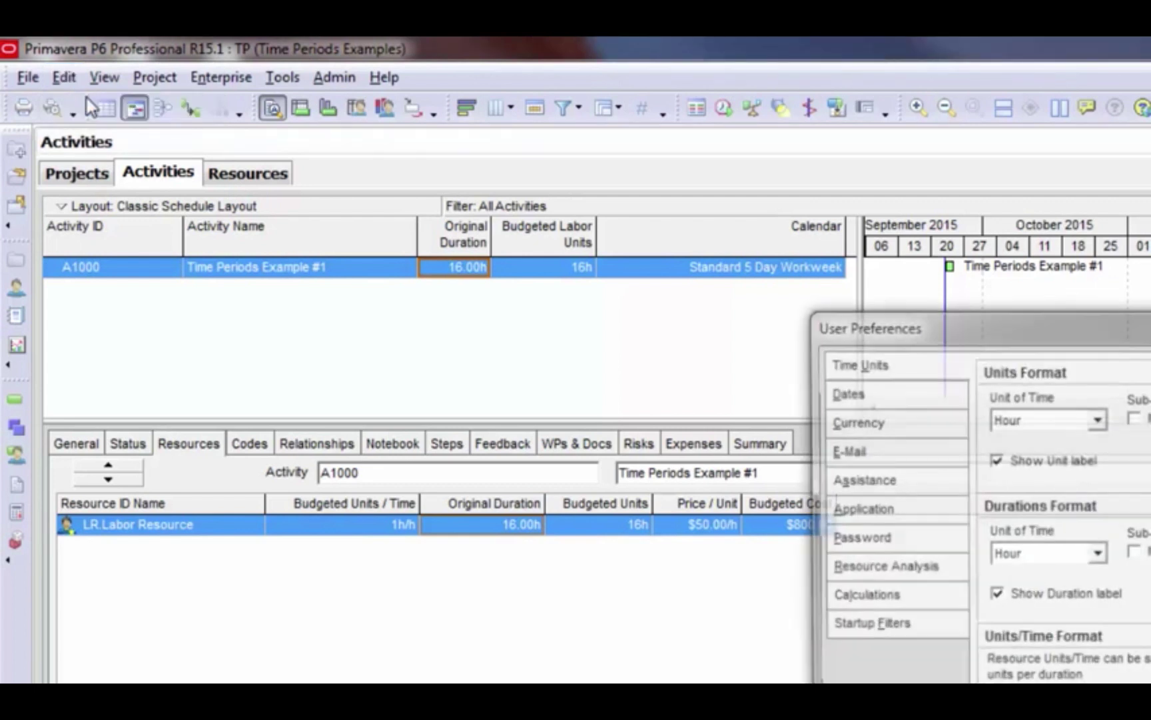
click(1097, 553)
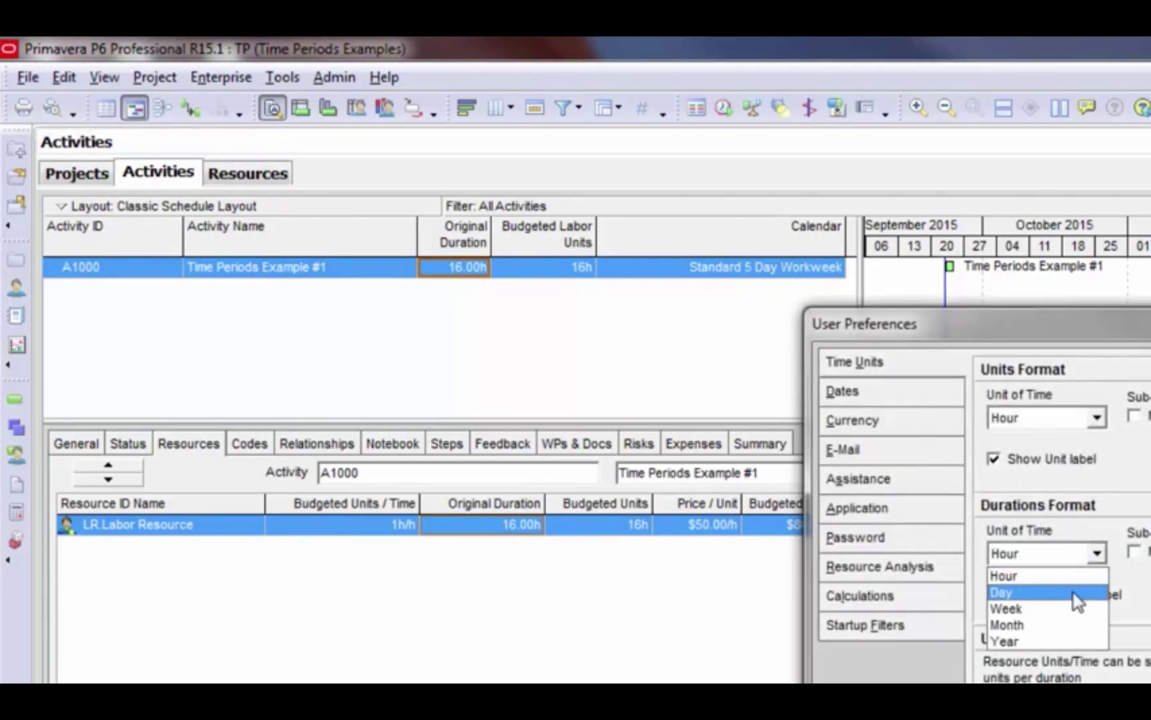
click(1077, 593)
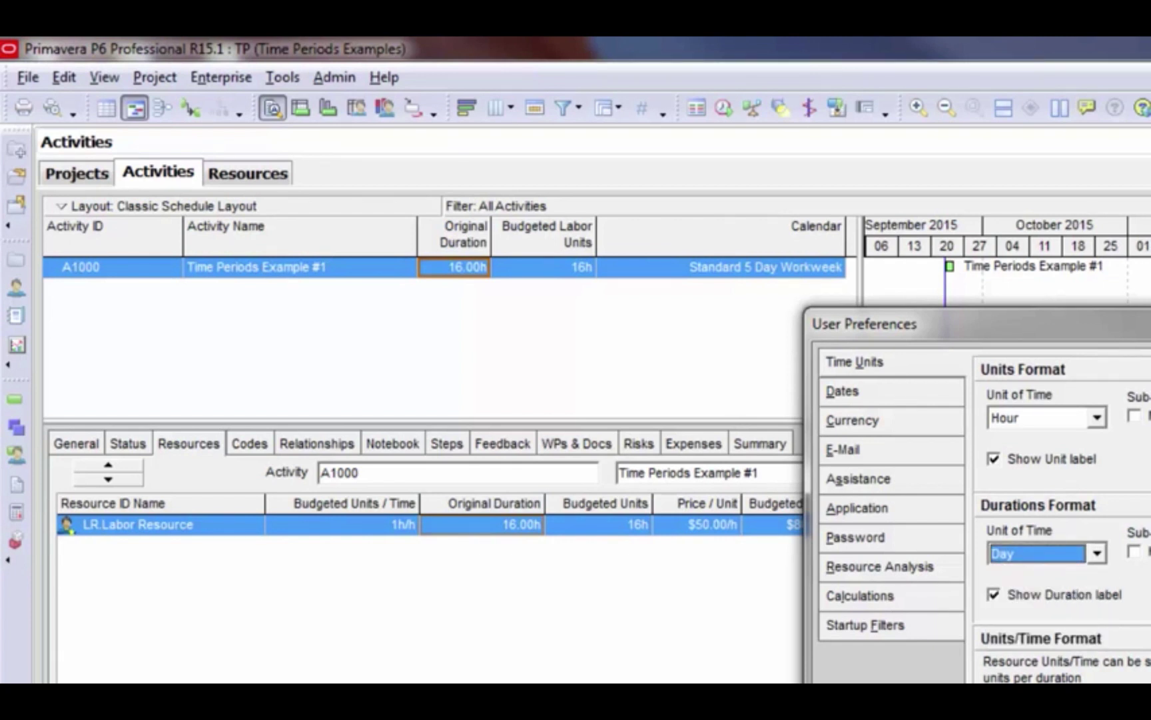
key(Escape)
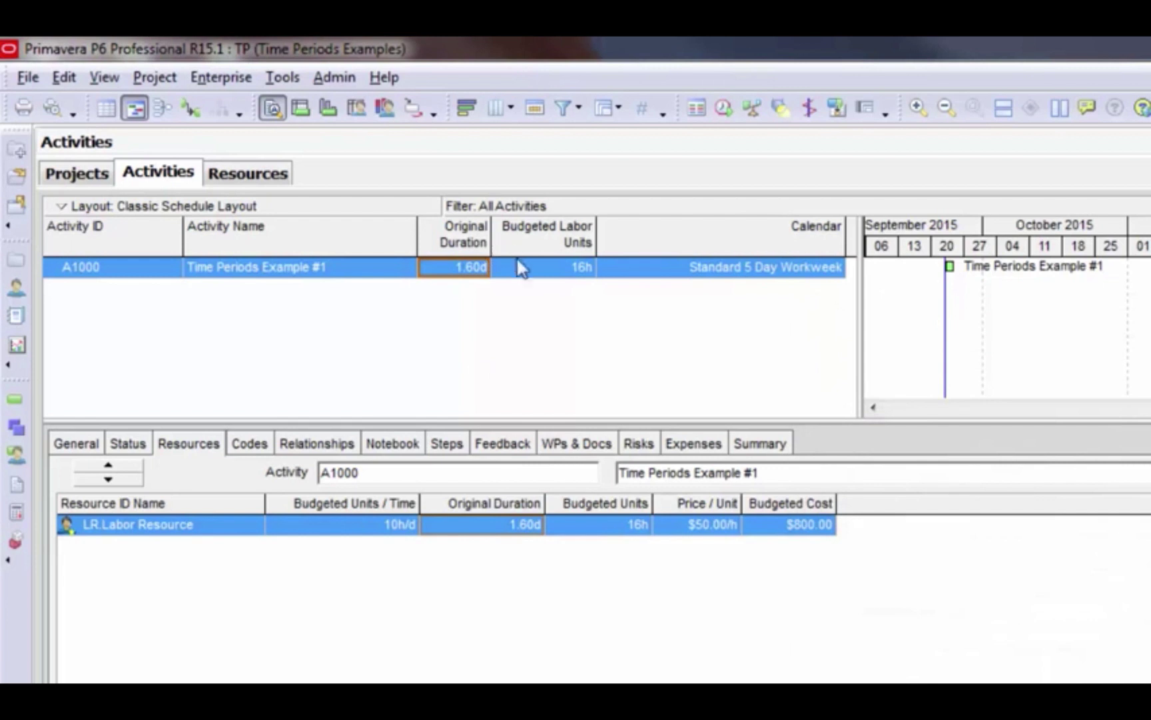
Set the Original Duration of activity A1000 to 3 days
click(520, 266)
click(459, 269)
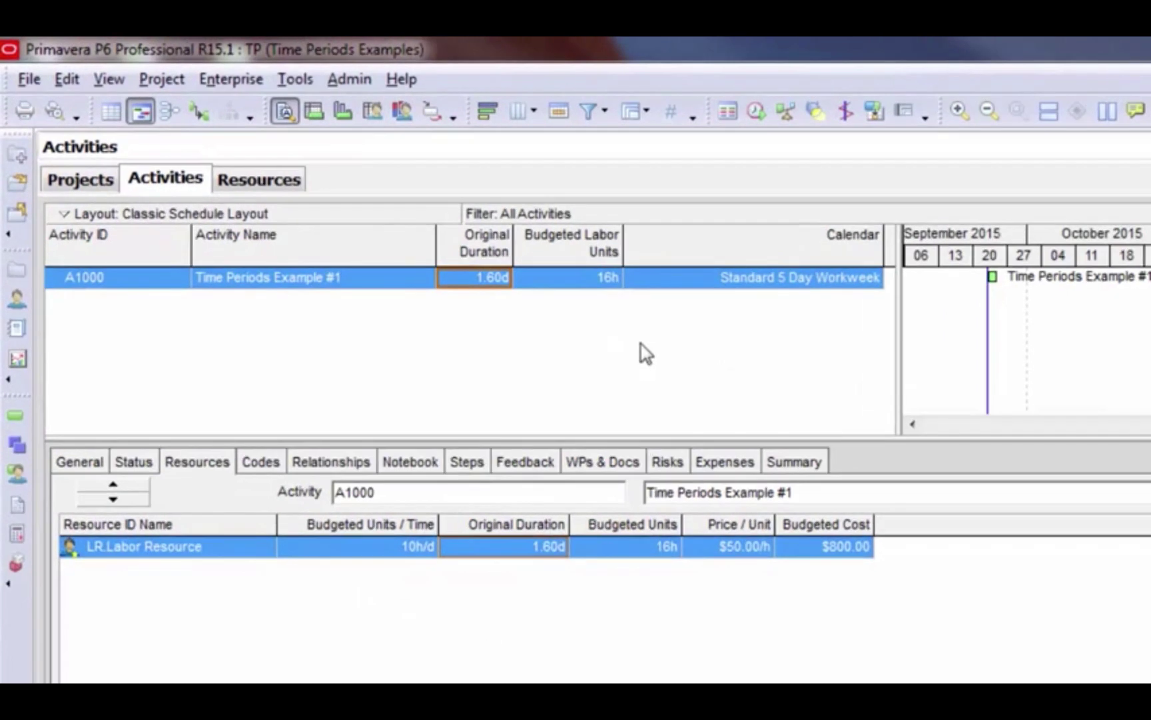
click(500, 285)
text(3)
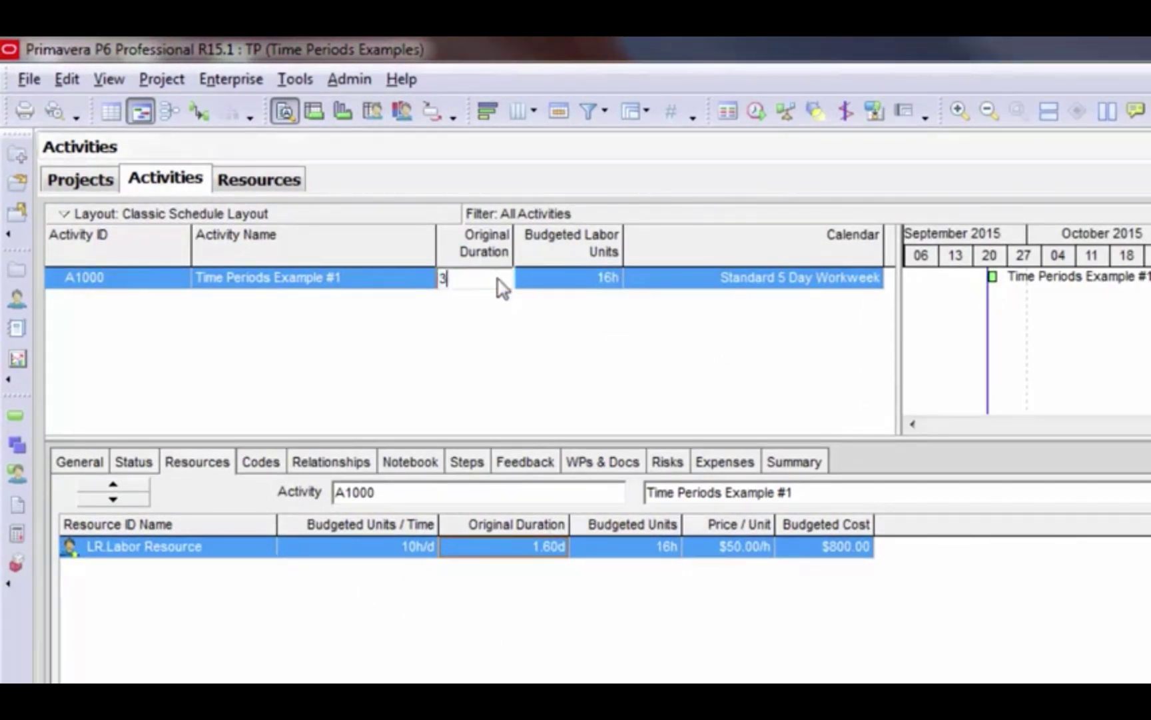
key(Return)
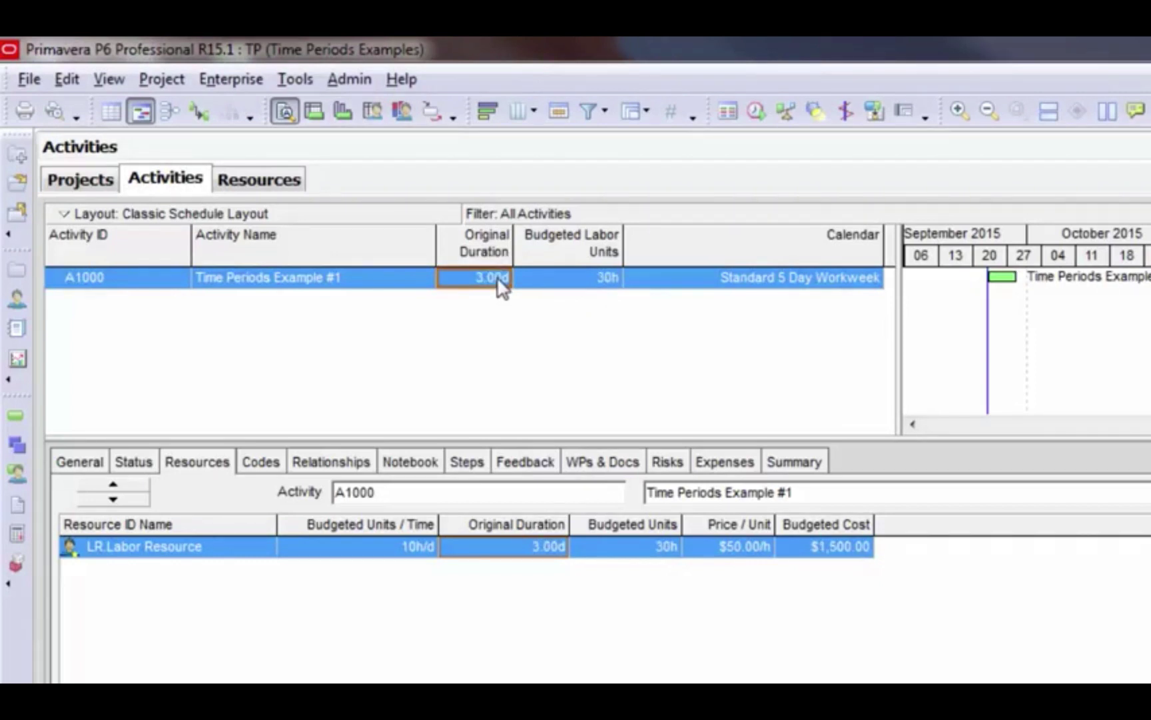
click(585, 273)
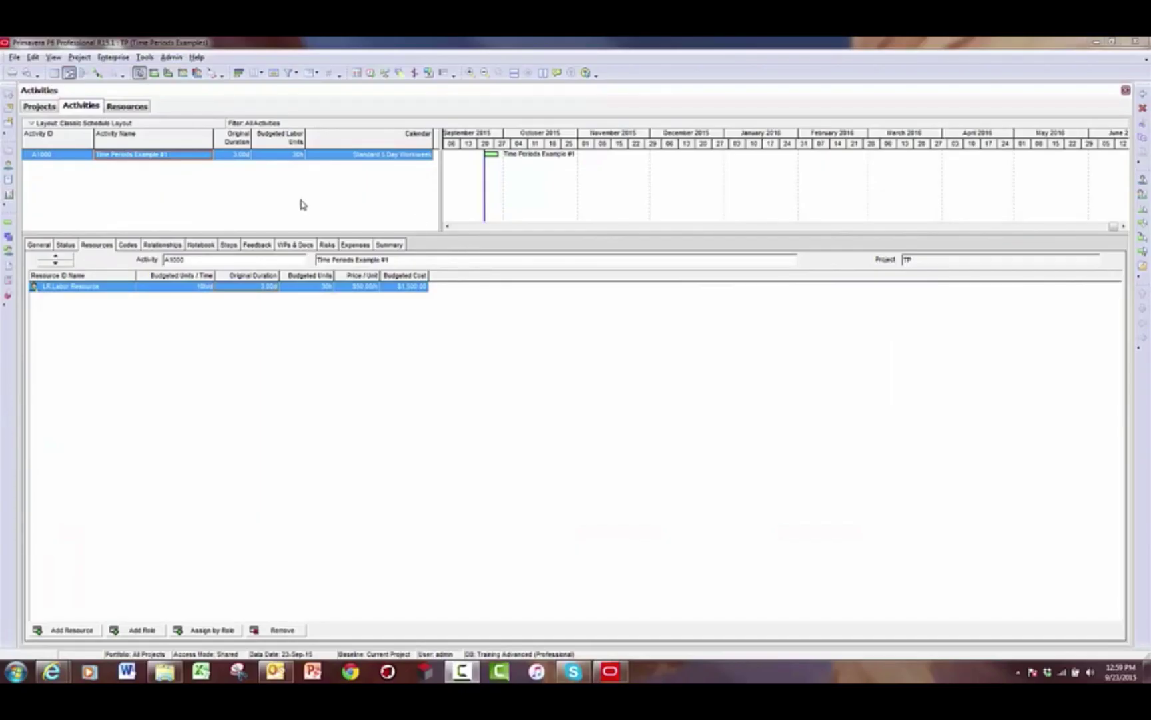
Enable the Admin Preferences time period option to use the assigned calendar for the number of work hours in each time period
click(178, 59)
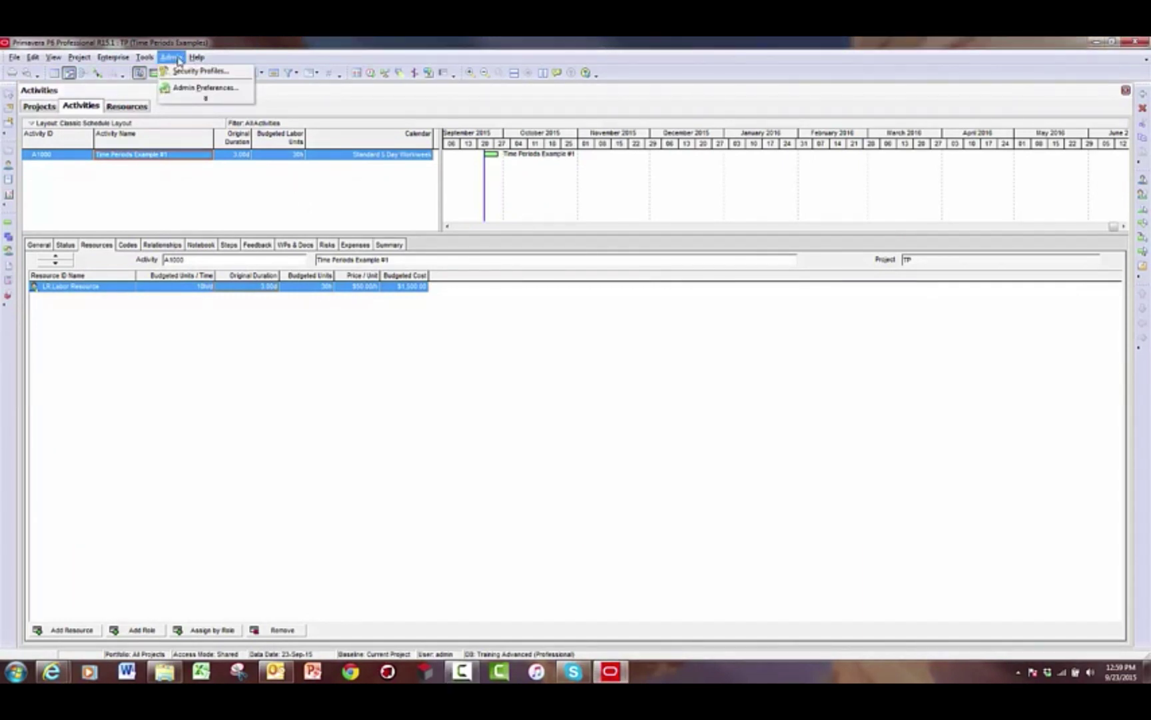
click(184, 92)
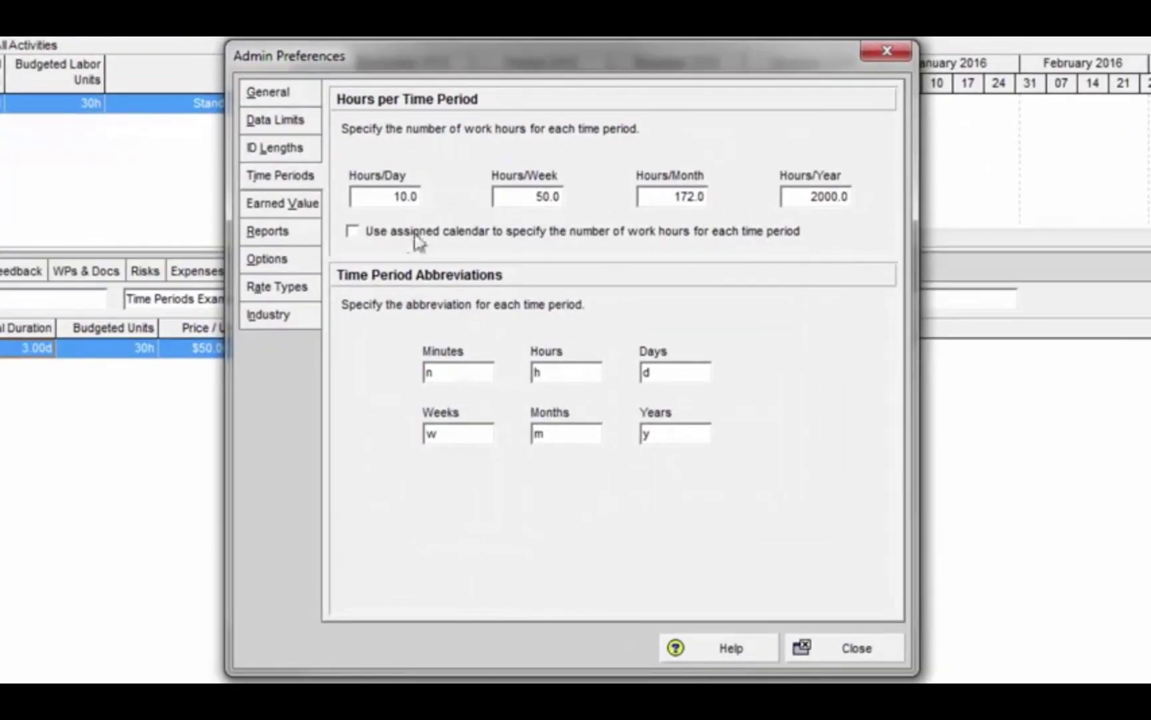
click(353, 234)
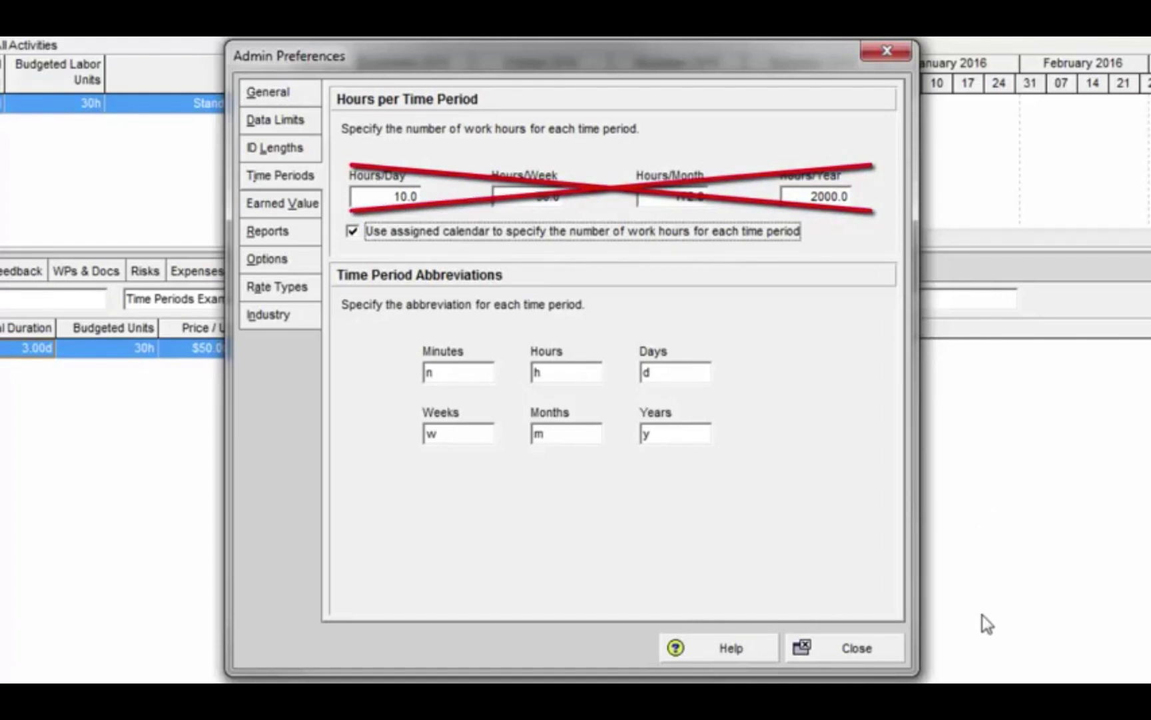
click(887, 647)
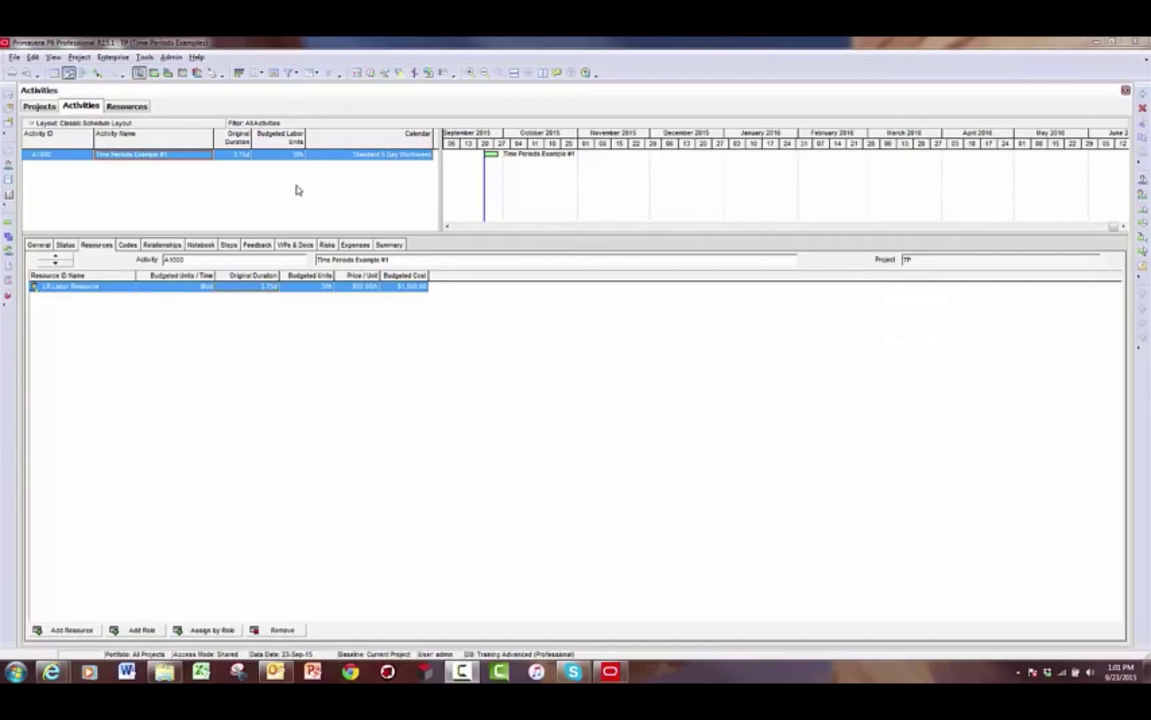
Add a global calendar copied from Standard 5 Day Workweek and name it 4x10
click(113, 58)
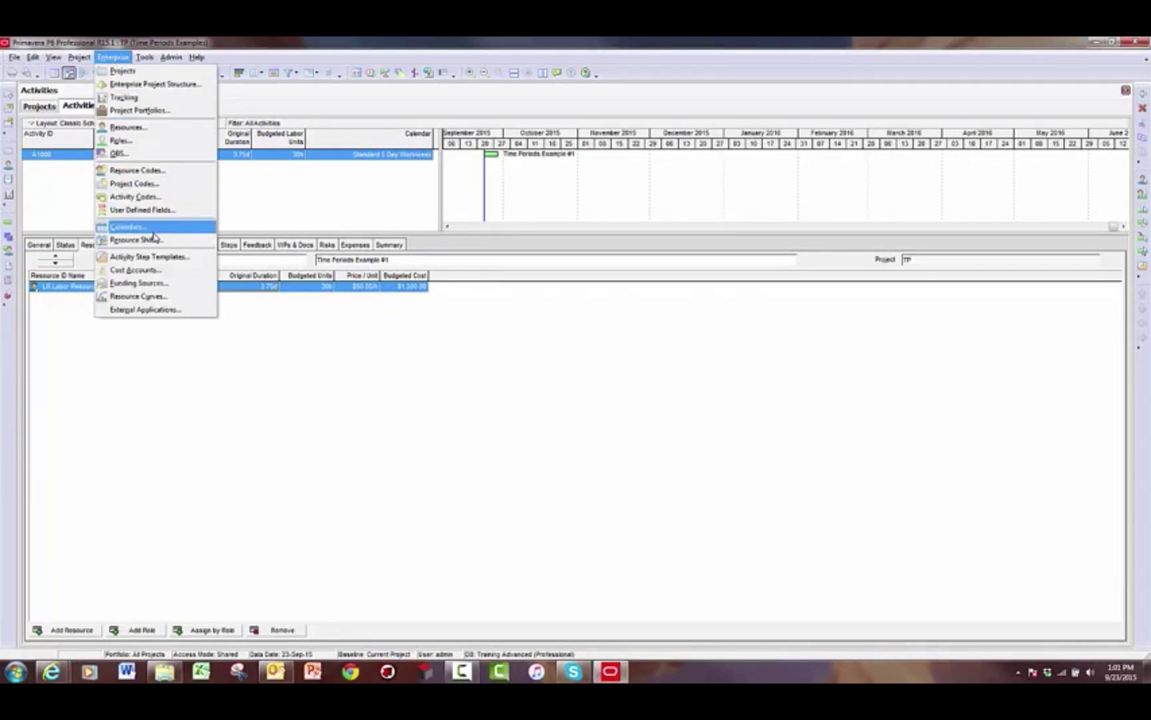
click(147, 226)
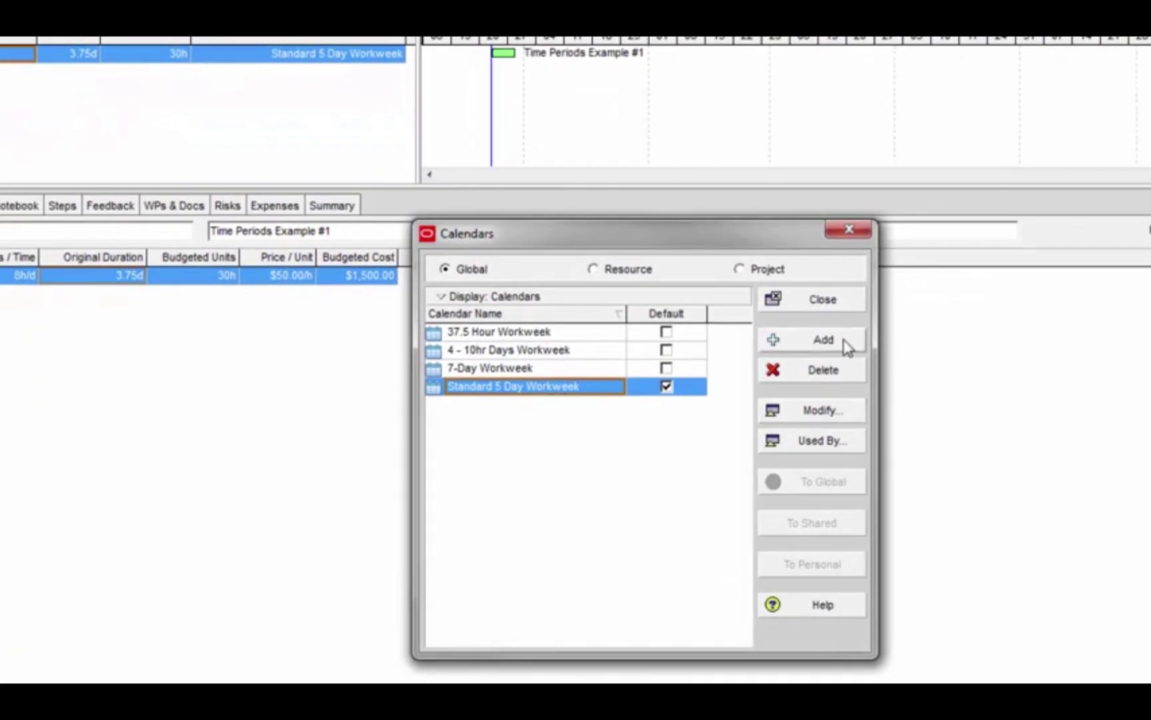
click(847, 343)
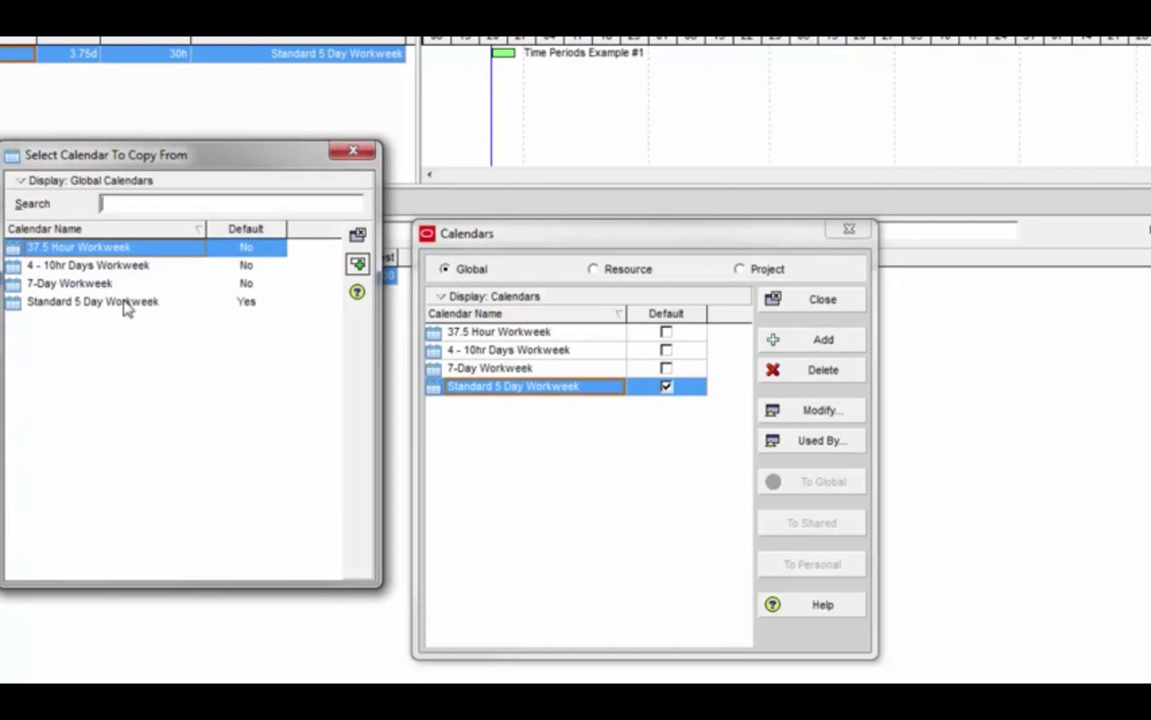
click(125, 306)
click(358, 265)
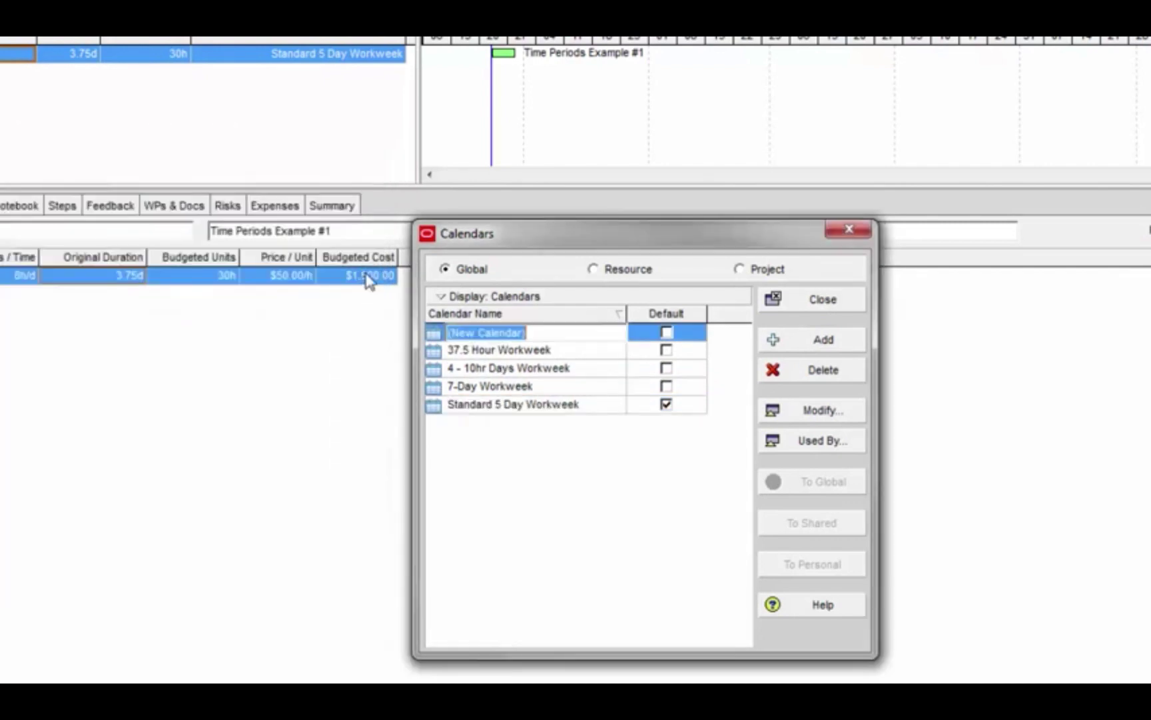
click(571, 333)
text(4x10)
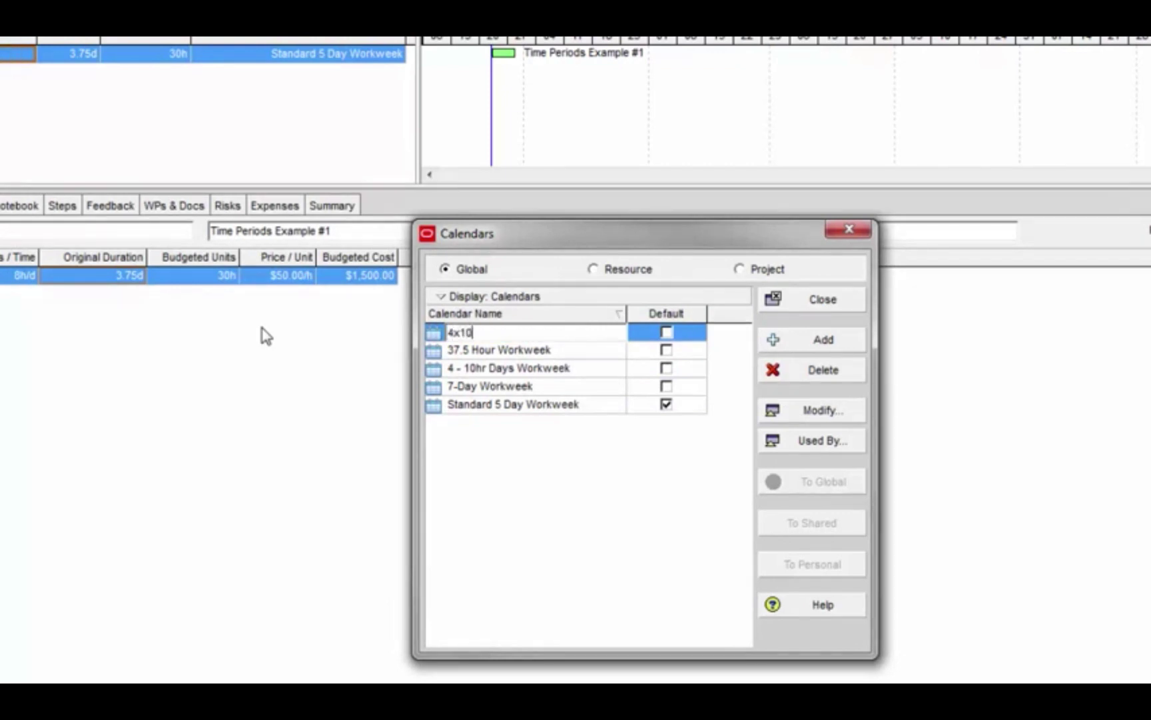
key(Return)
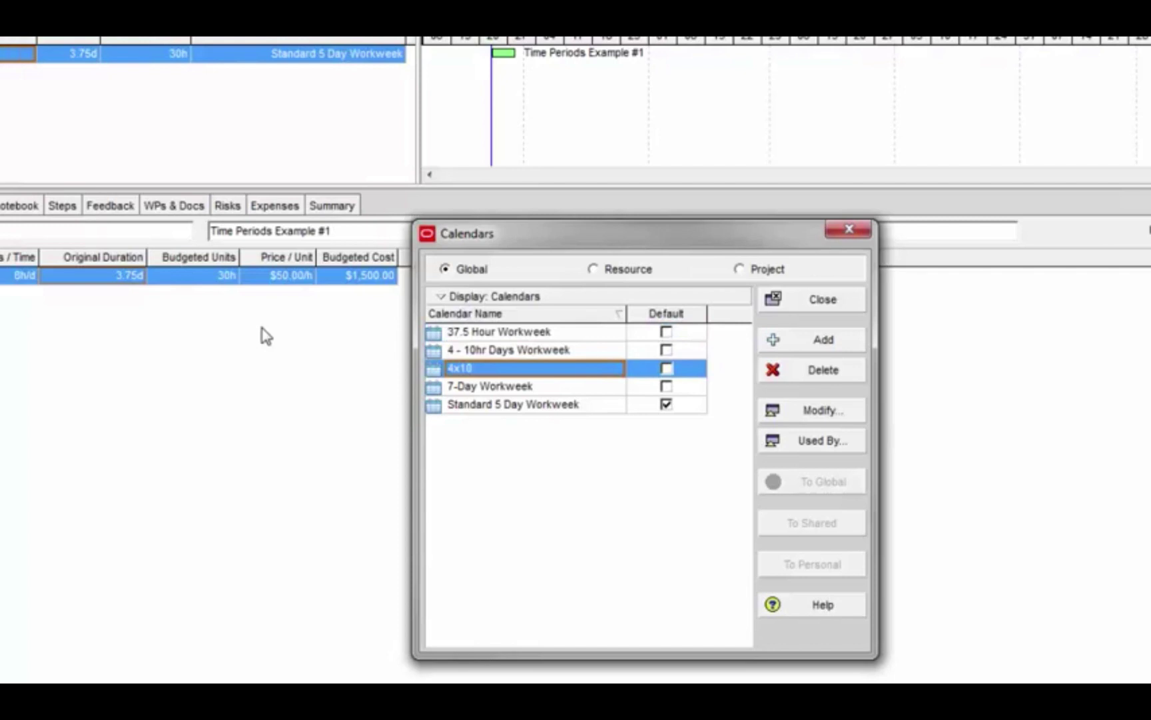
Set the 4x10 calendar's standard workweek to 10 hours Monday through Thursday and 0 hours on Friday
click(843, 417)
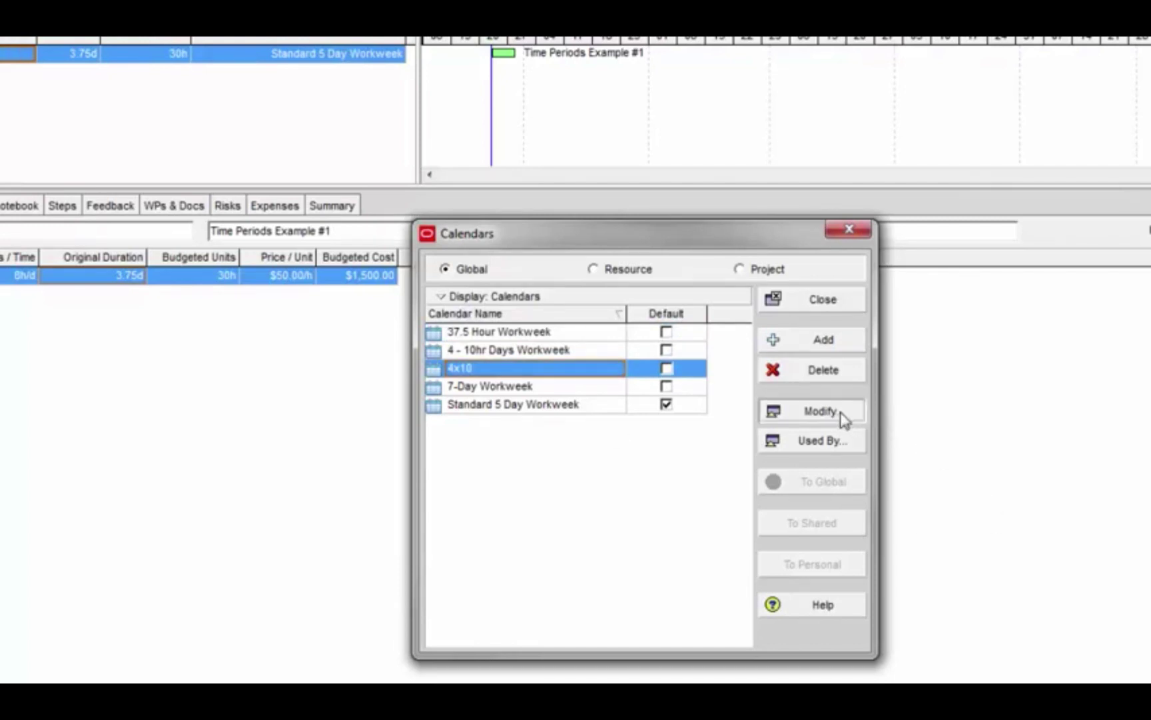
drag(769, 168, 848, 40)
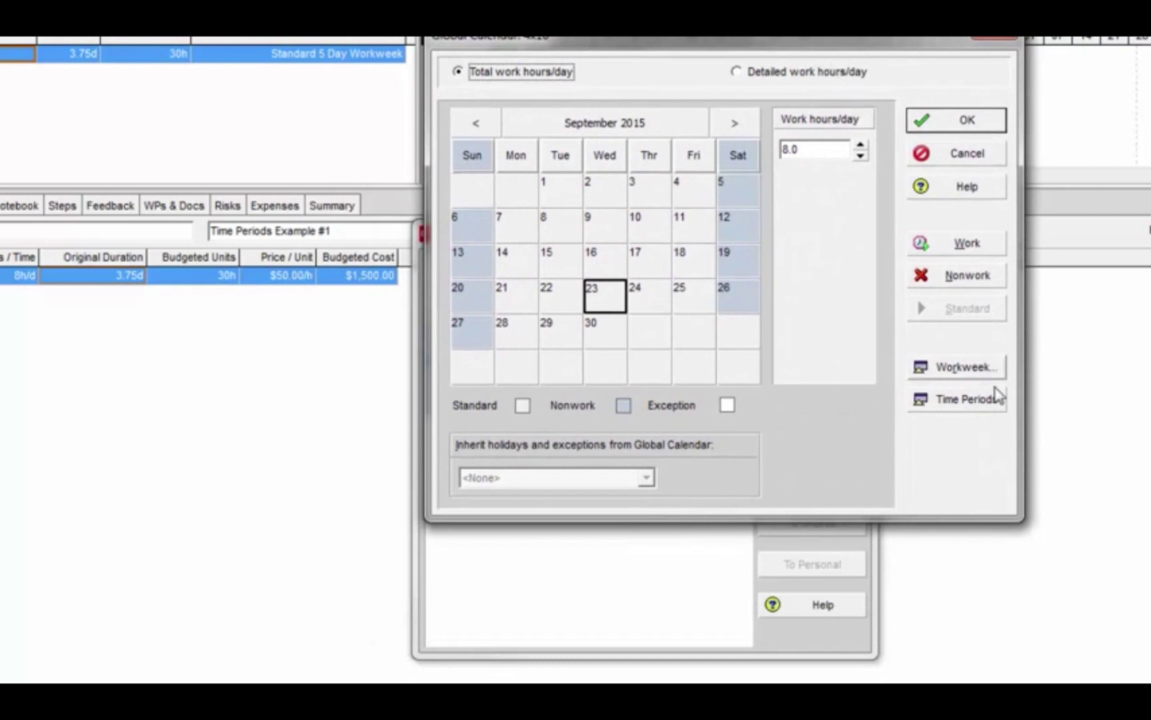
click(944, 369)
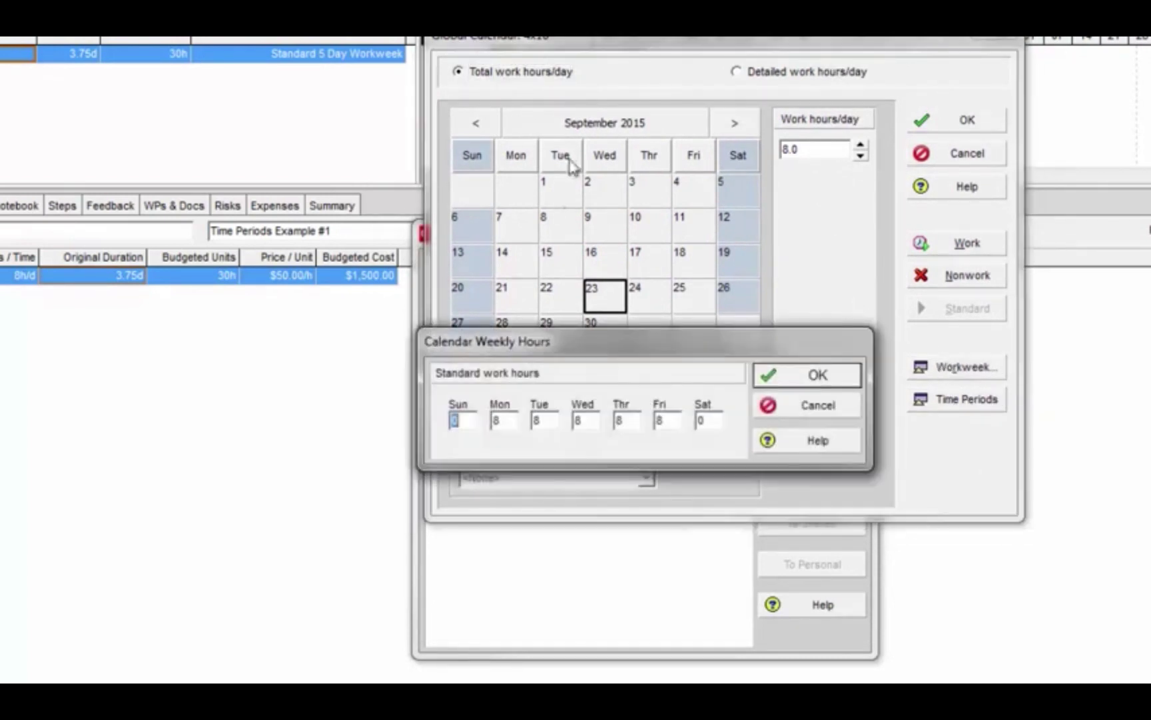
click(508, 418)
double_click(508, 419)
text(10)
double_click(547, 418)
text(10)
double_click(591, 420)
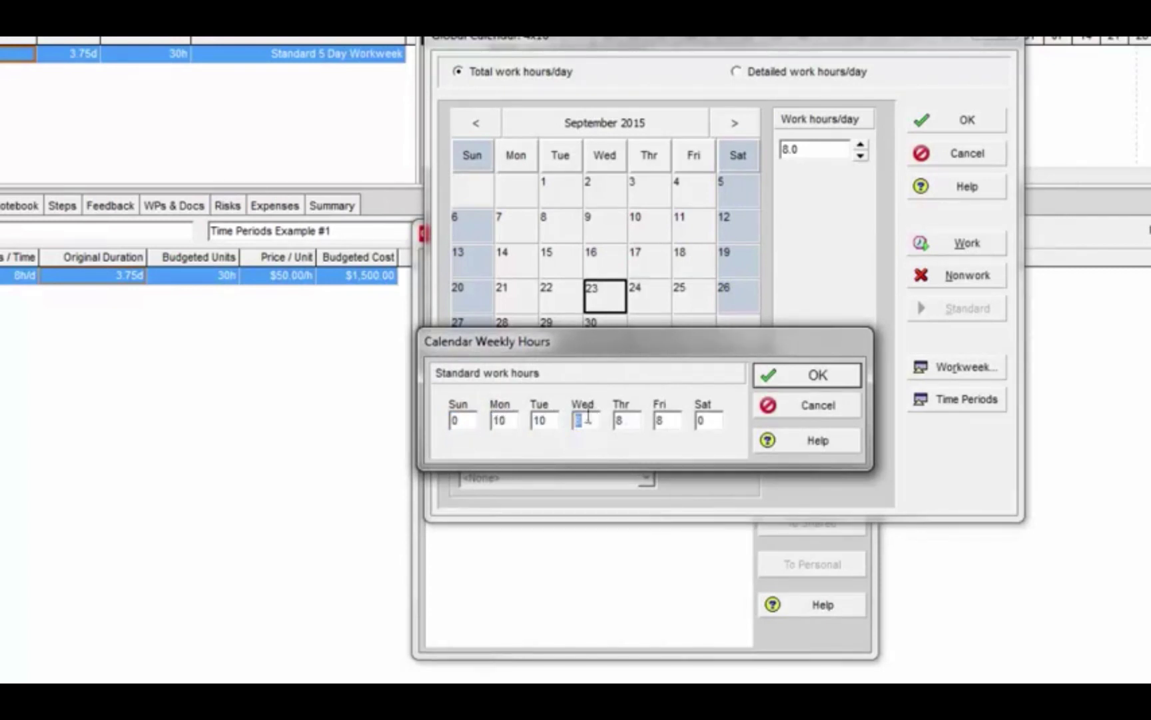
text(10)
double_click(624, 420)
text(10)
double_click(666, 421)
text(0)
click(853, 377)
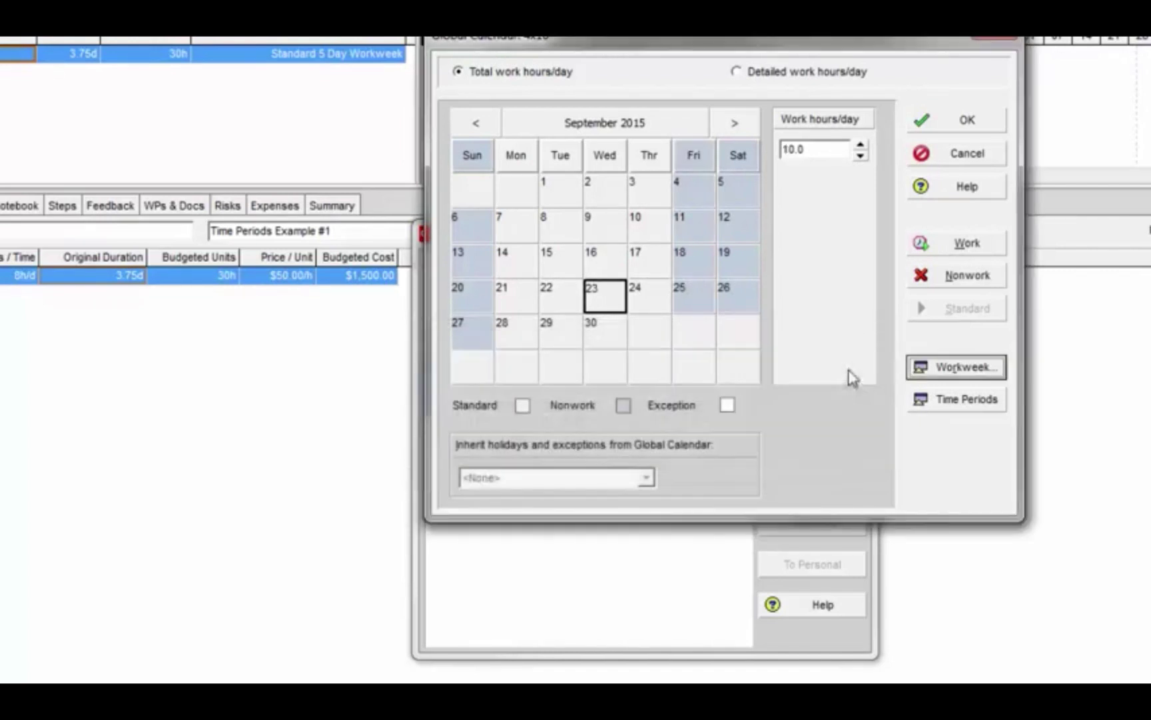
Set the 4x10 calendar's time periods to 10 hours per day, then save the calendar and leave the calendar list
click(954, 400)
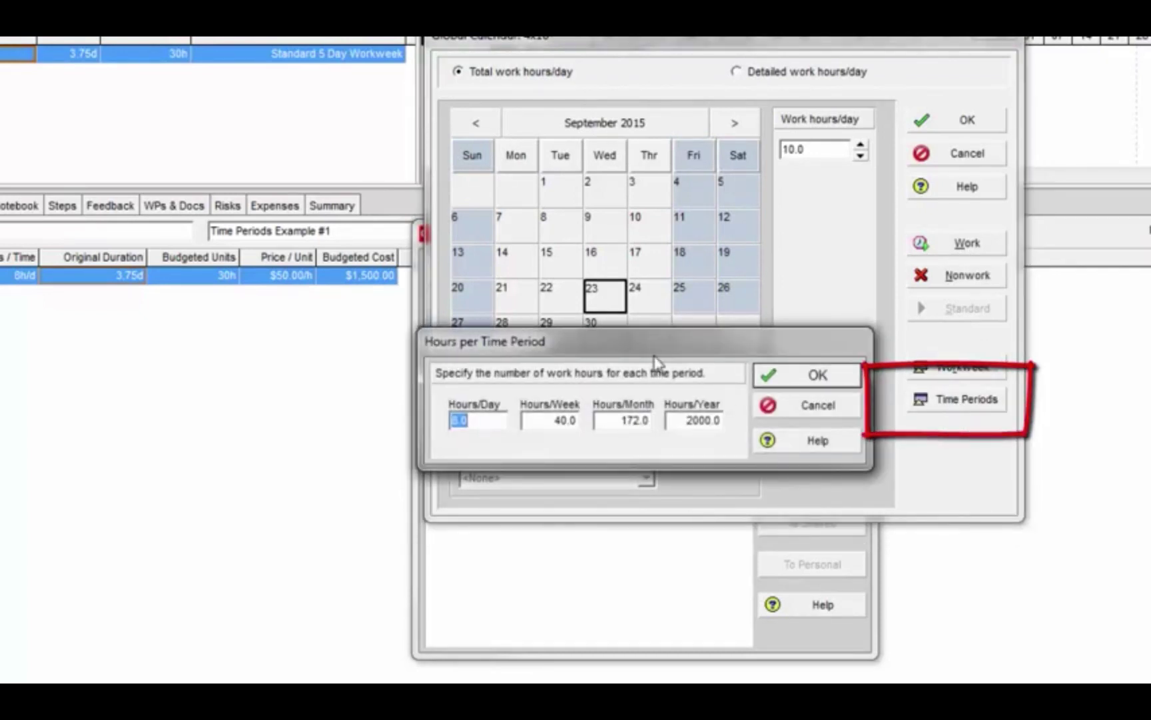
drag(671, 331, 799, 42)
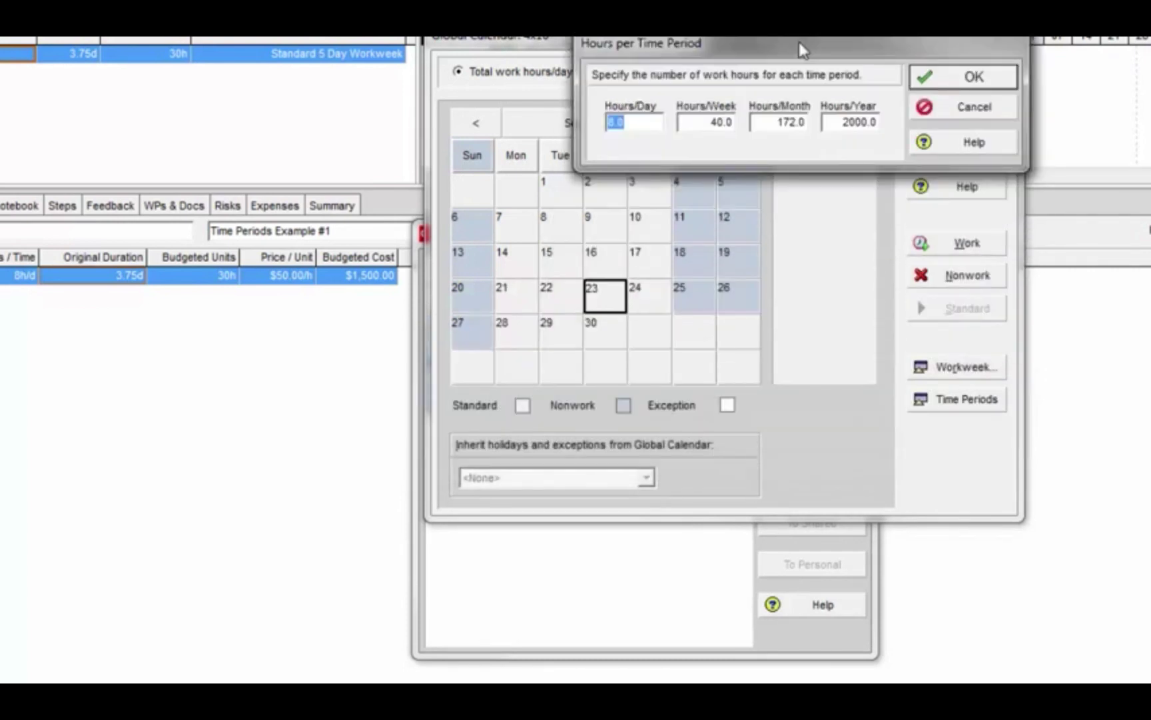
click(636, 122)
drag(637, 122, 561, 116)
text(10)
click(724, 125)
double_click(723, 122)
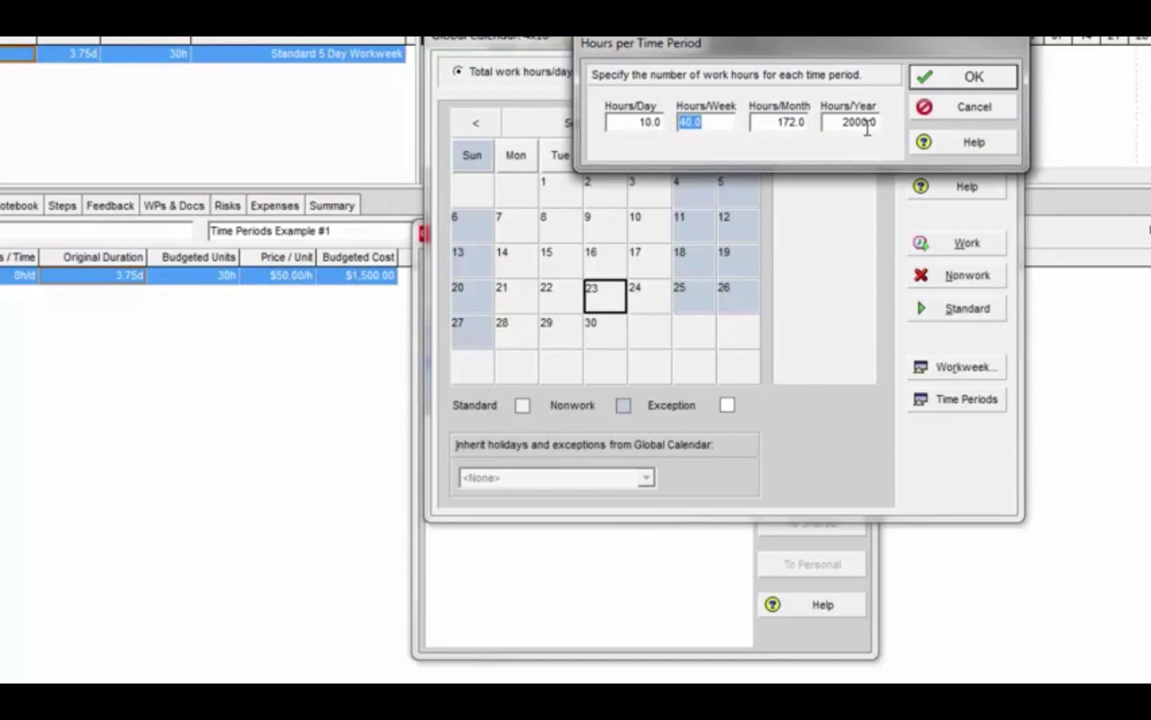
click(1006, 81)
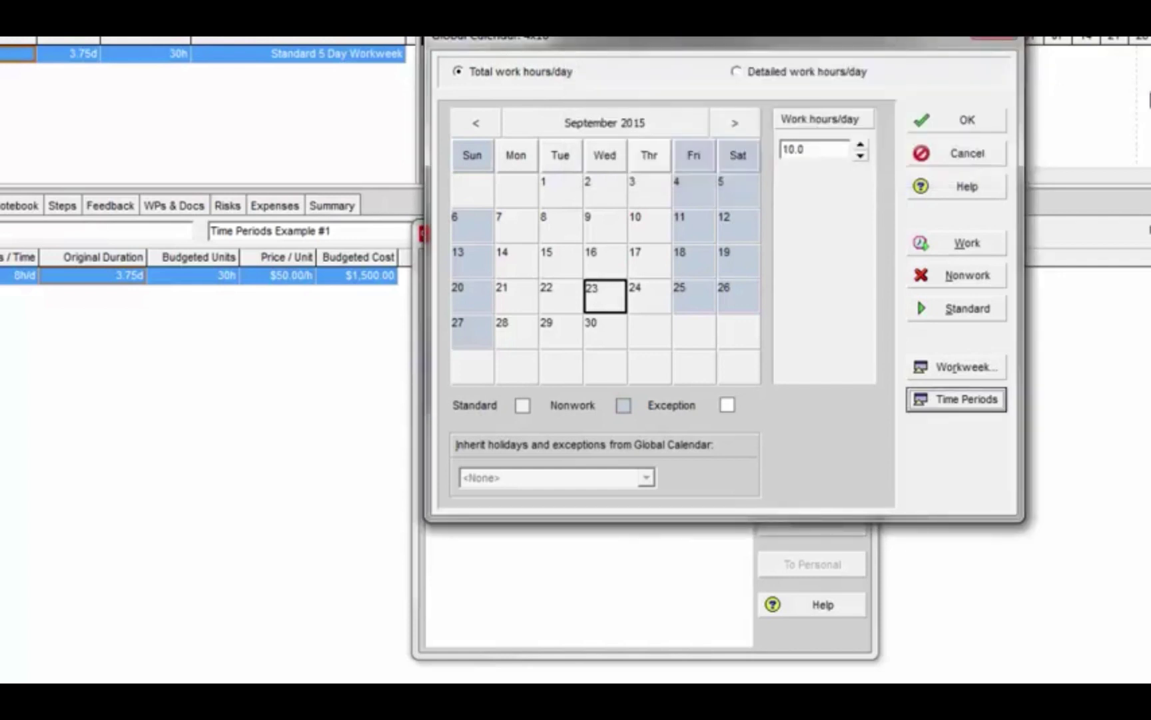
click(992, 125)
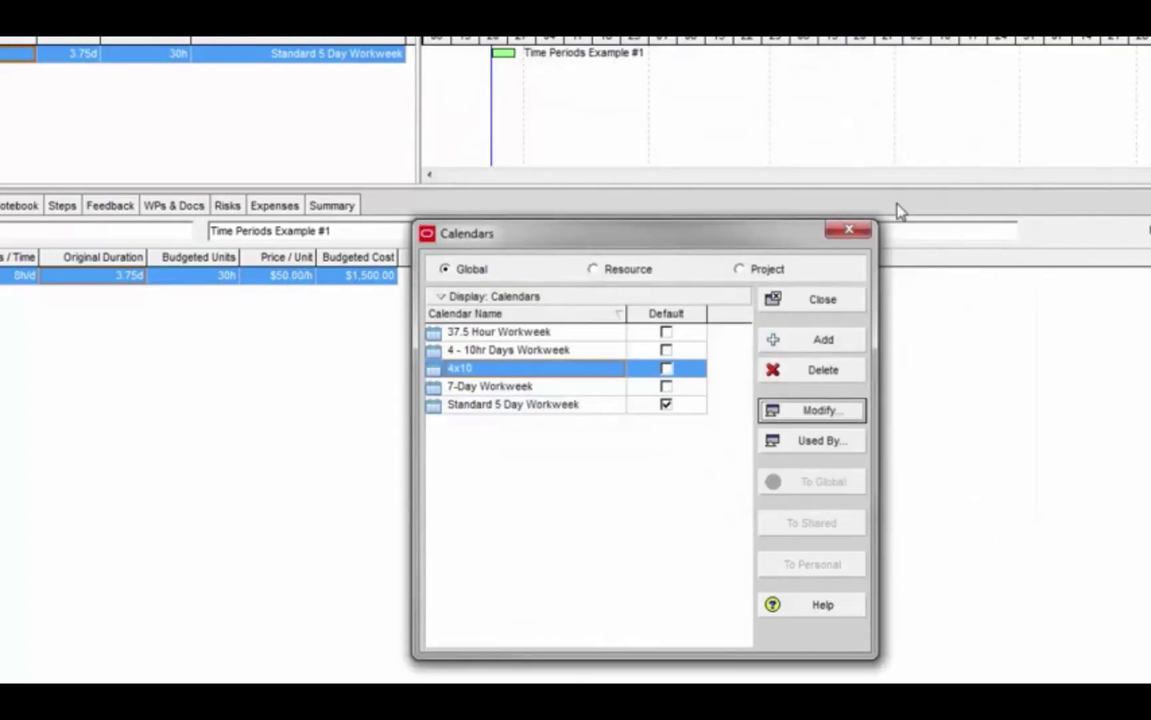
click(818, 303)
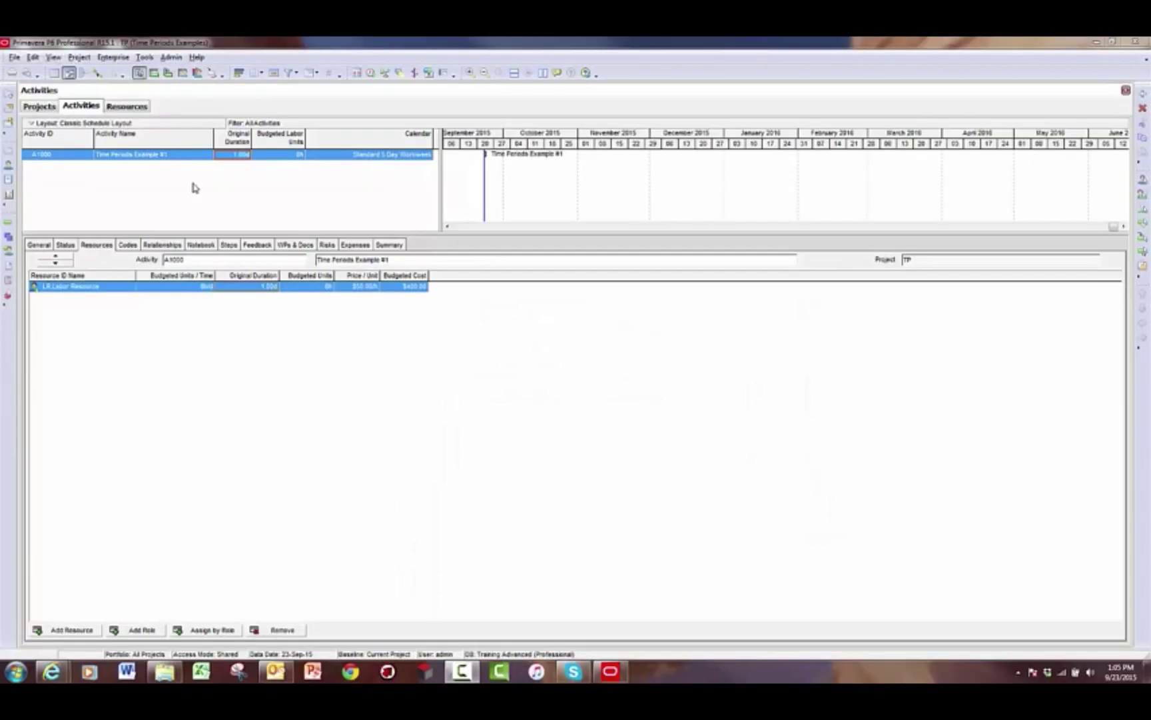
Display durations in hours by setting the Durations Format unit of time to Hour in the User Preferences
click(34, 58)
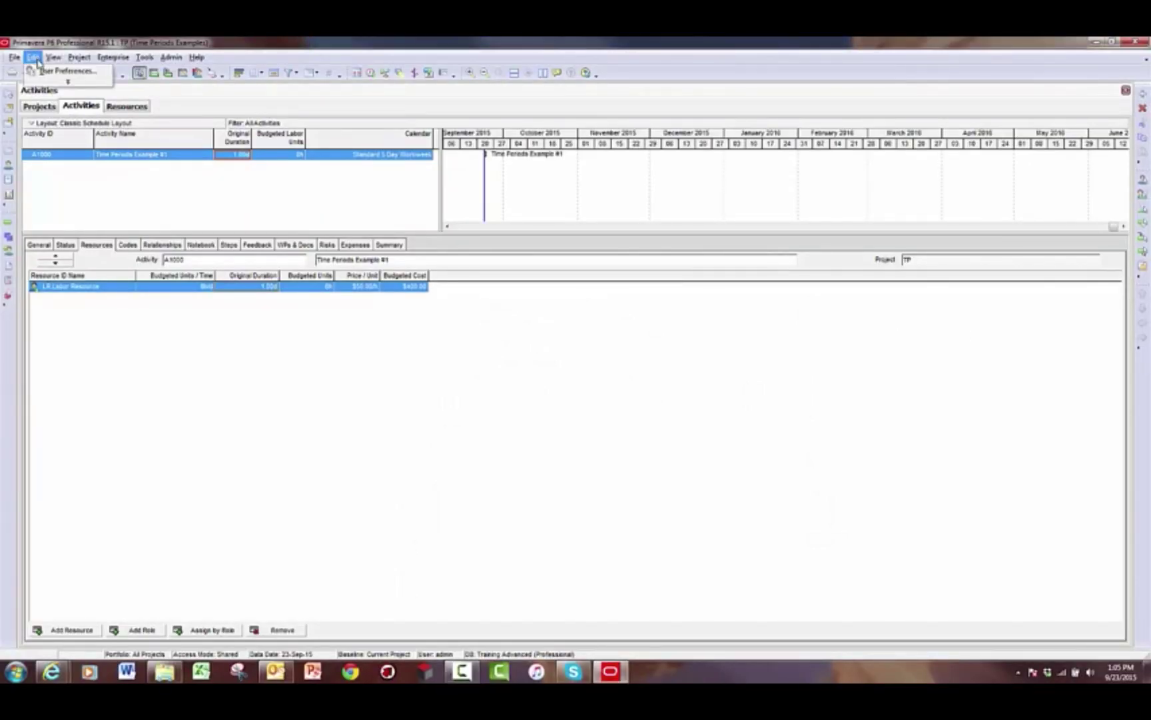
click(48, 72)
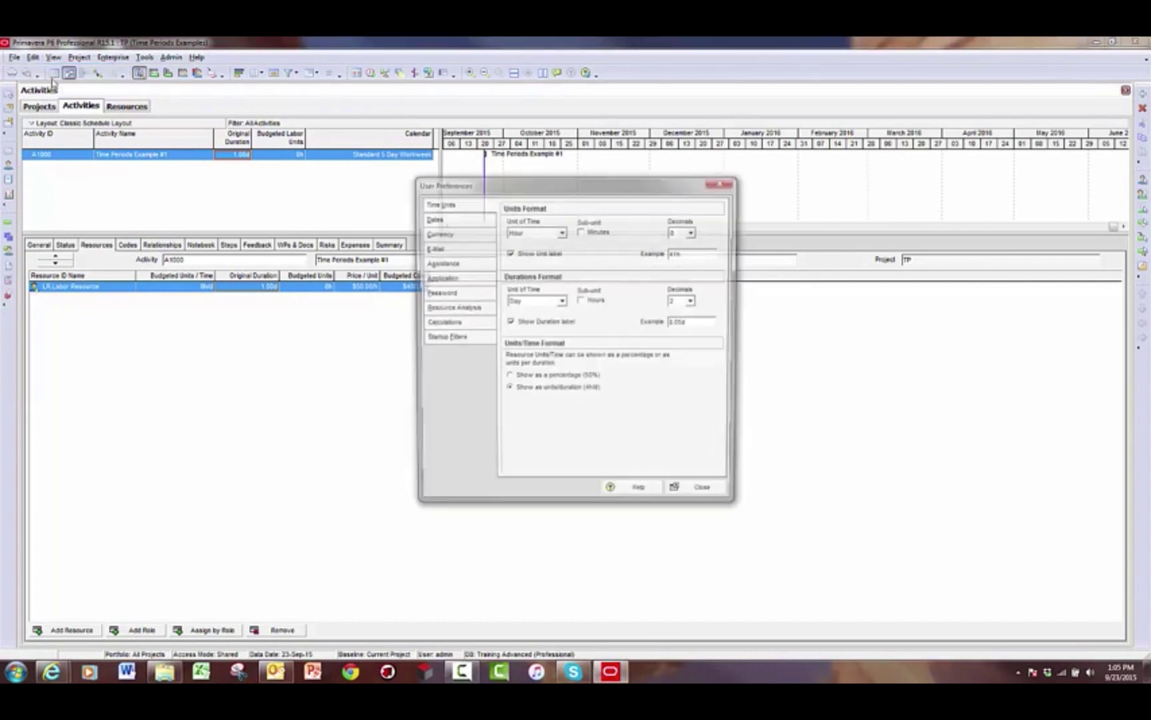
click(546, 301)
click(537, 313)
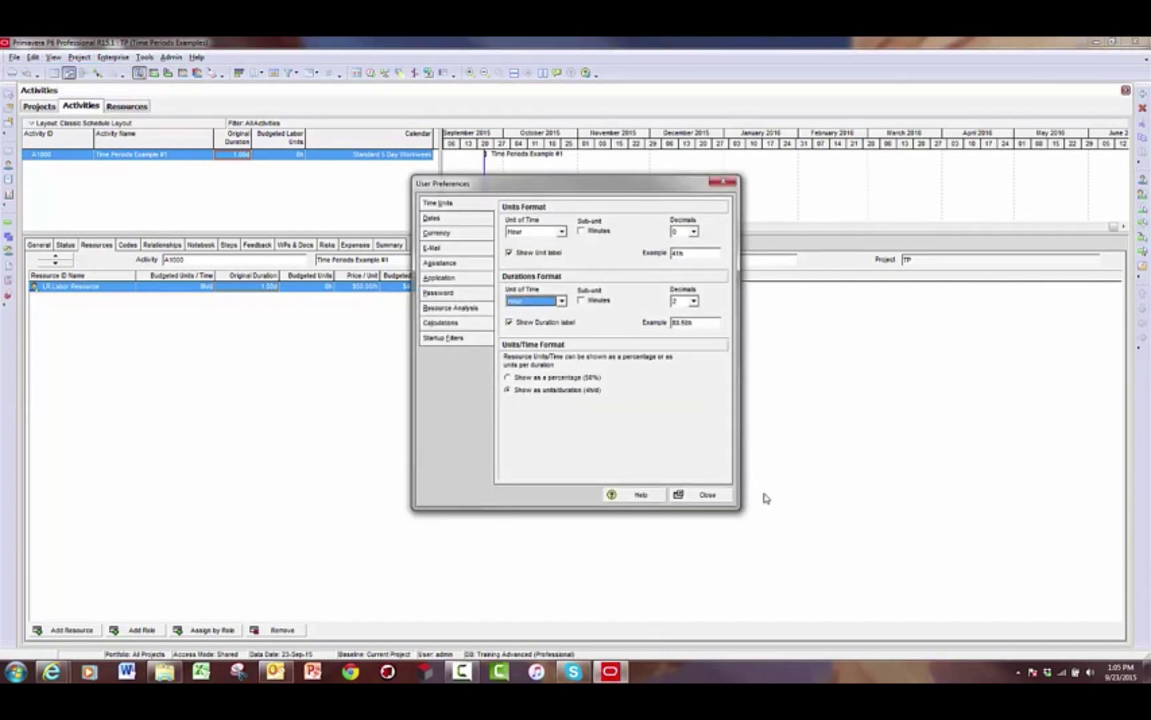
click(719, 495)
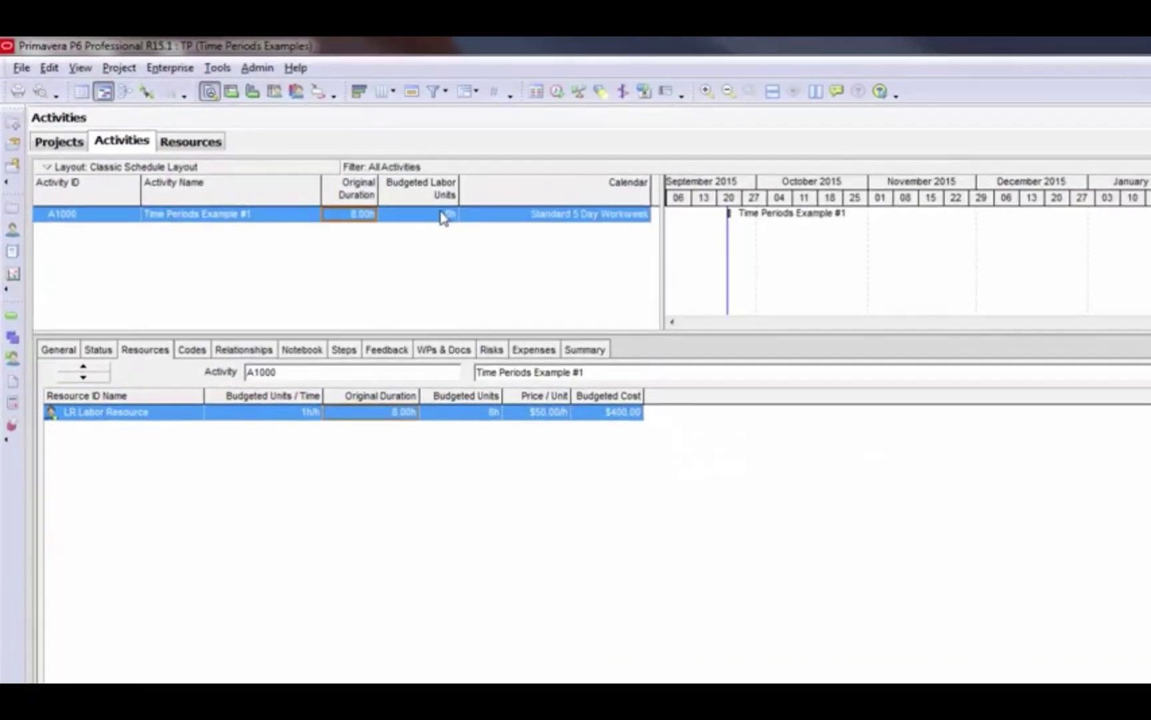
Assign the 4x10 calendar to activity A1000 and compare its original duration and budgeted labor units
click(443, 214)
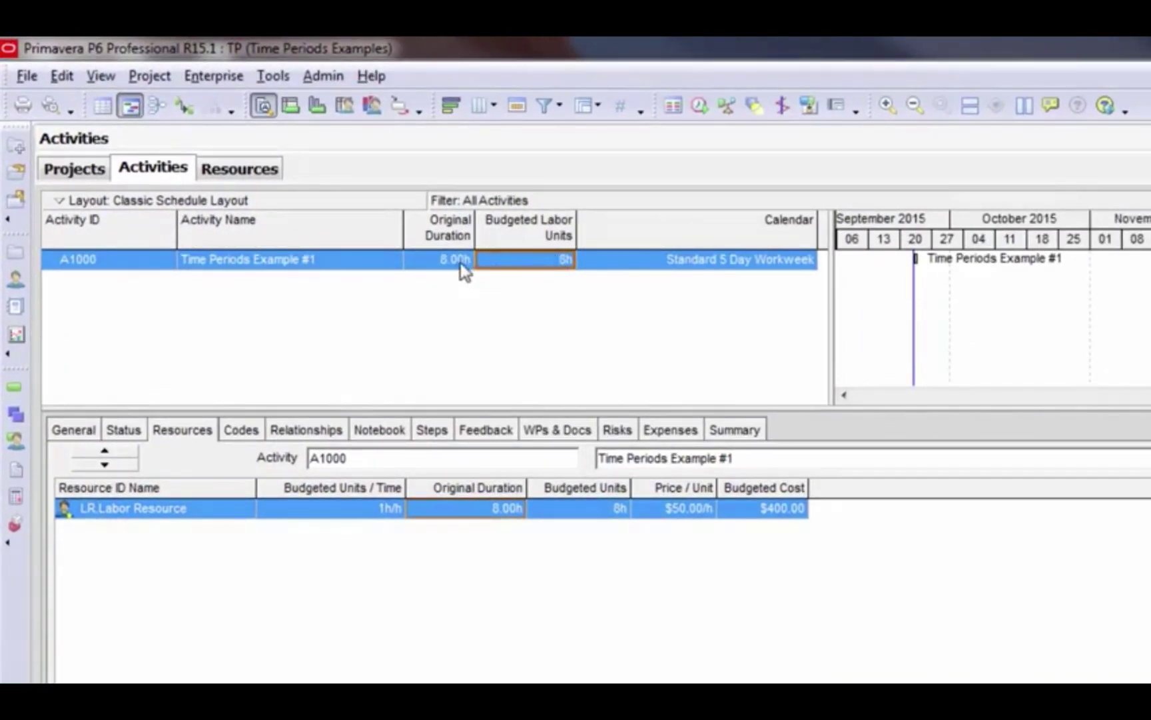
click(460, 263)
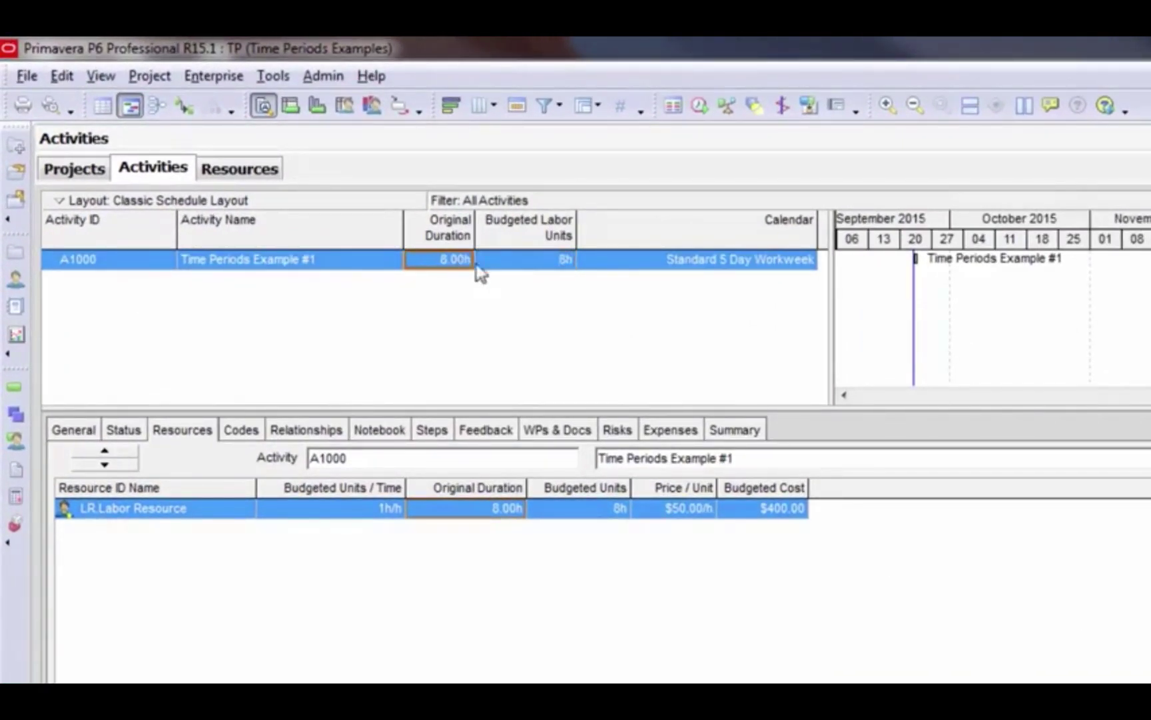
click(523, 264)
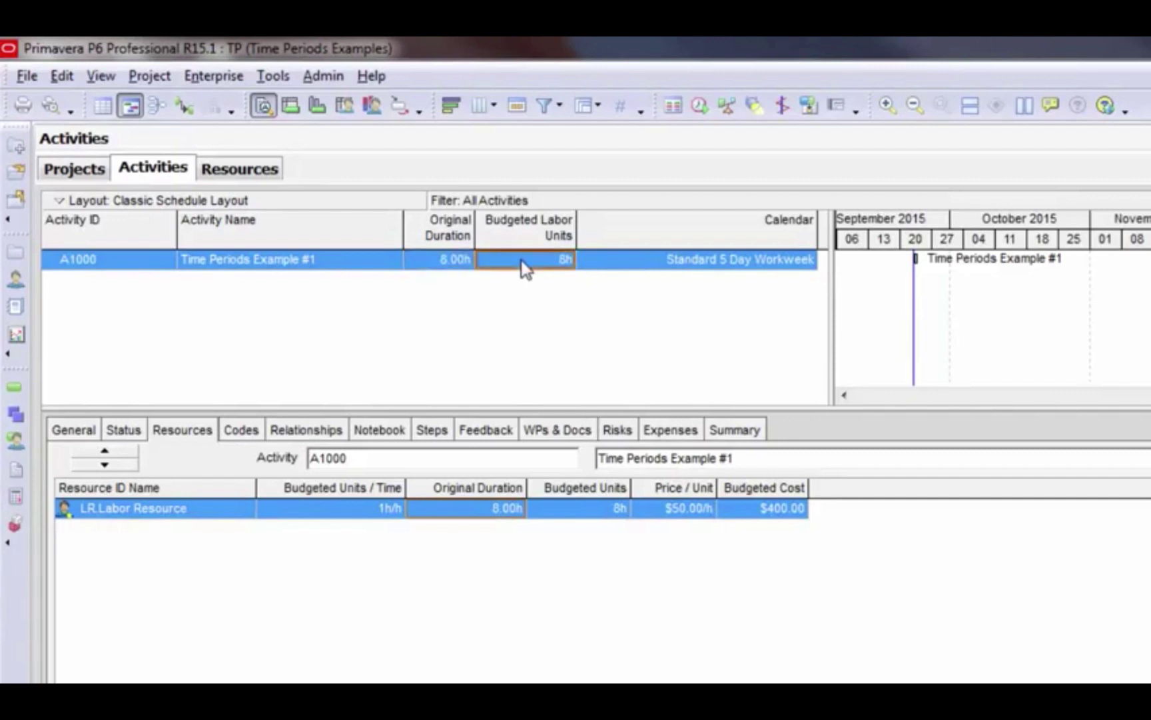
click(725, 264)
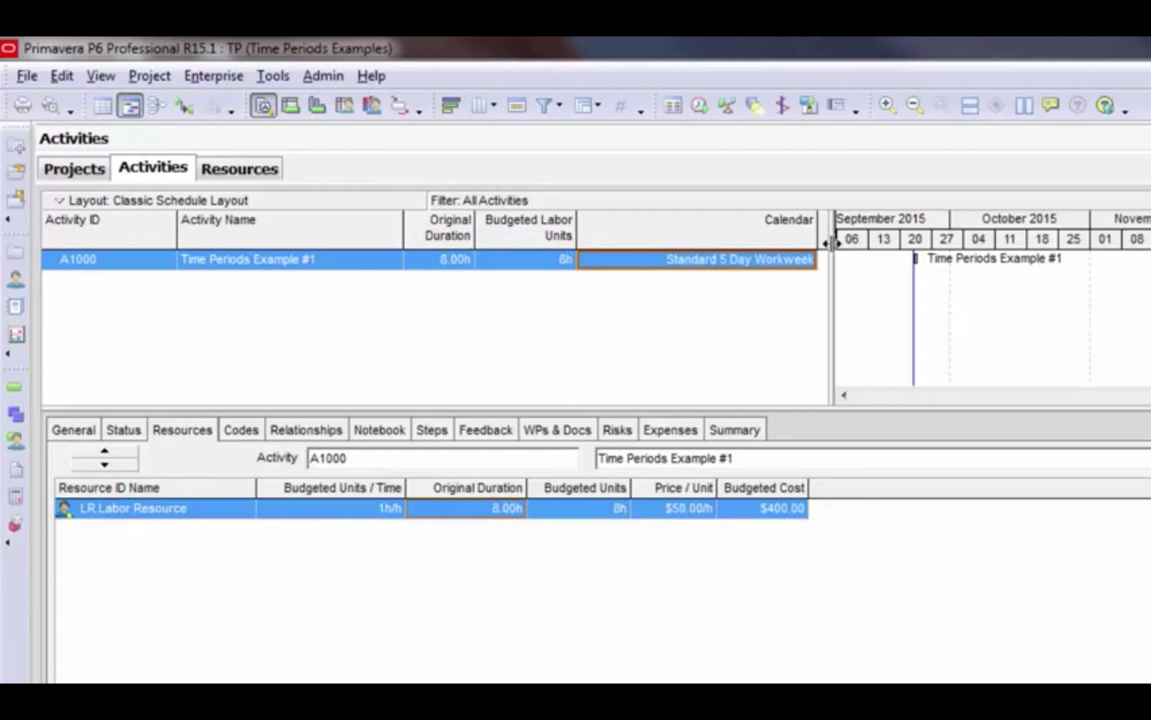
click(798, 270)
click(803, 265)
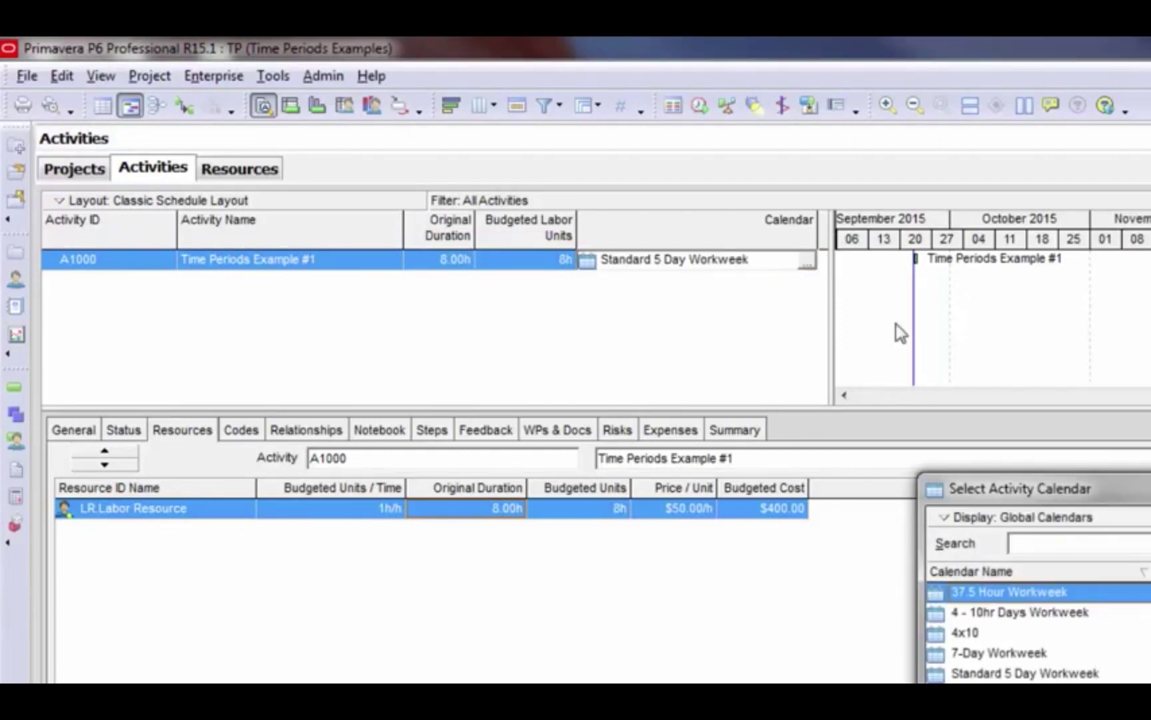
click(999, 633)
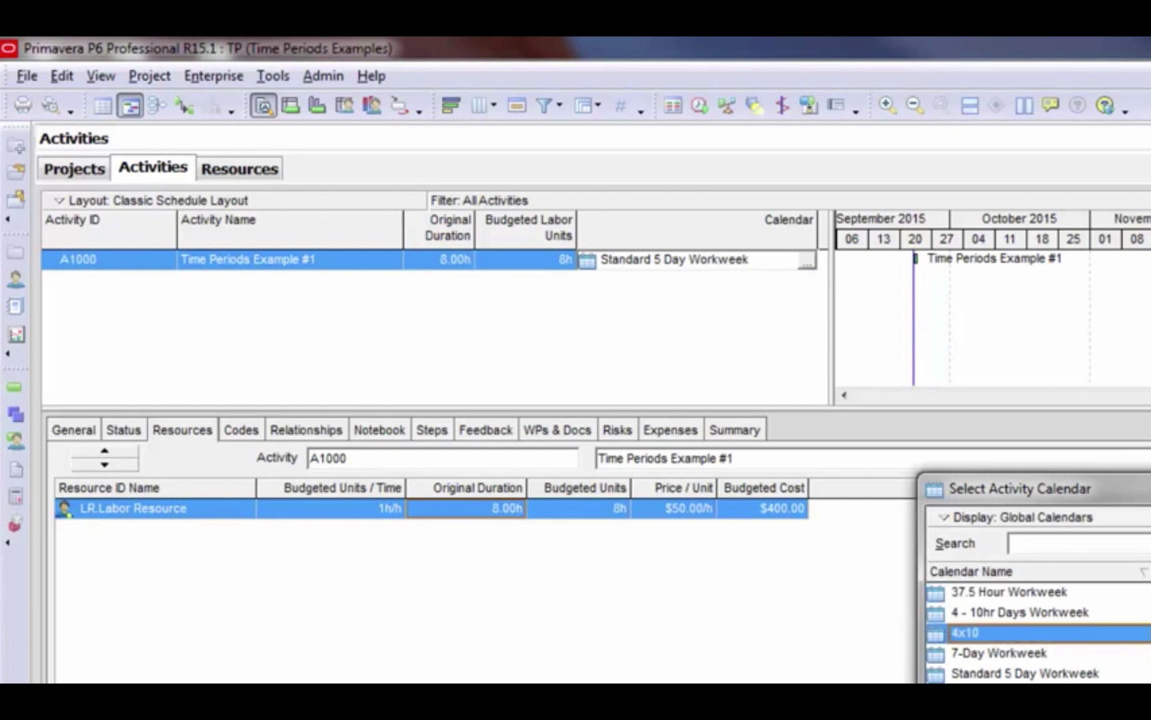
click(1150, 553)
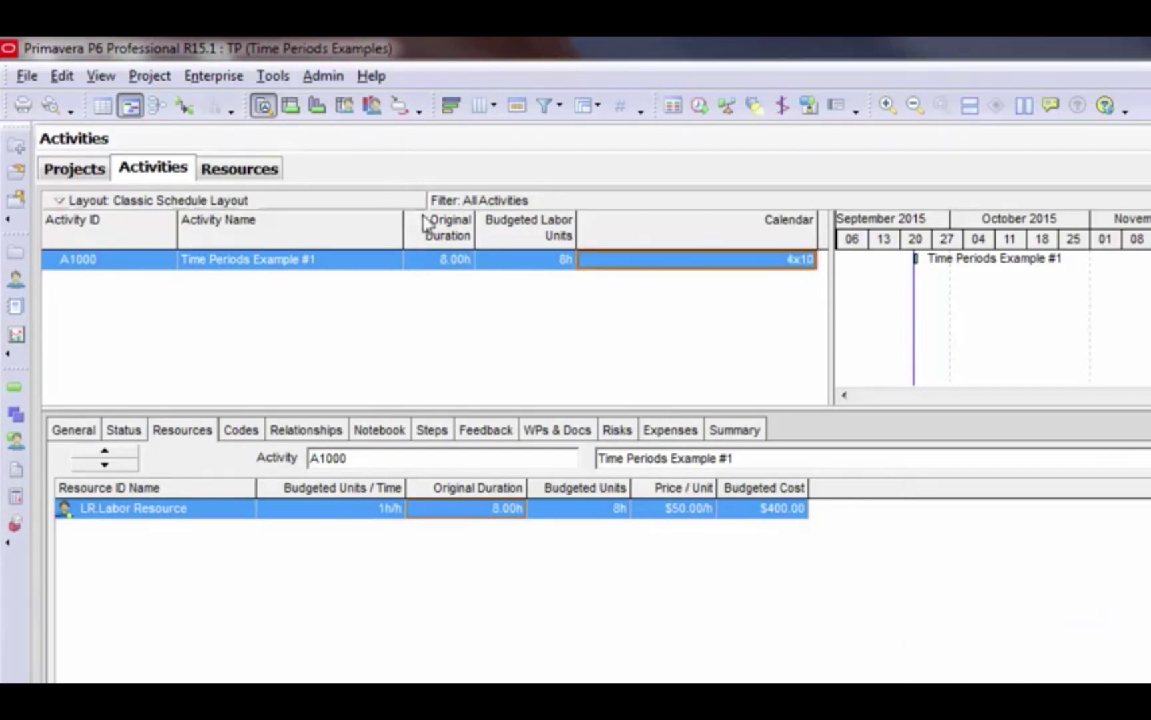
click(452, 263)
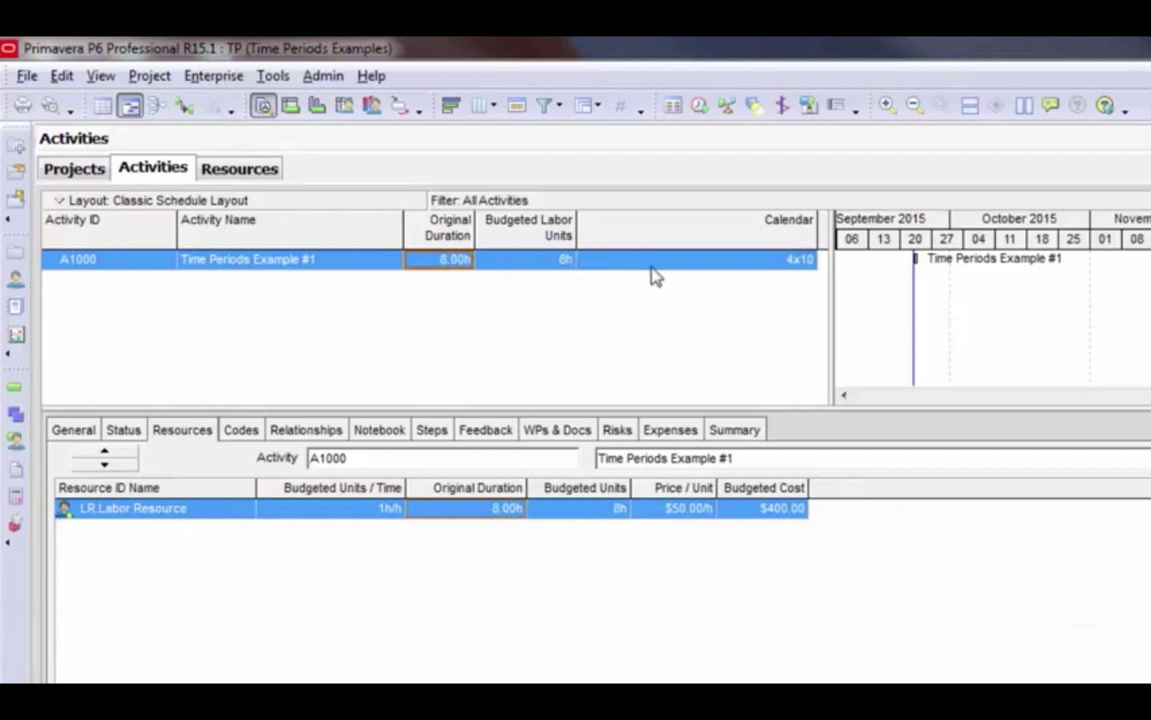
click(710, 263)
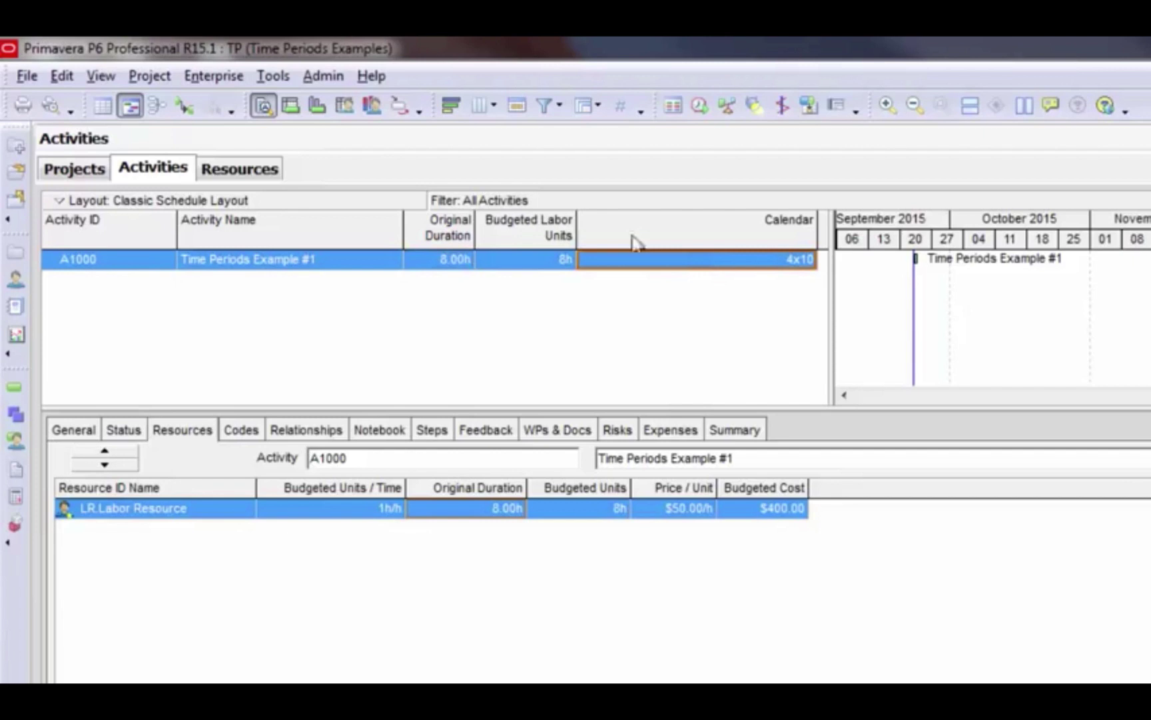
Display durations in days by setting the Durations Format unit of time to Day in the User Preferences
click(61, 76)
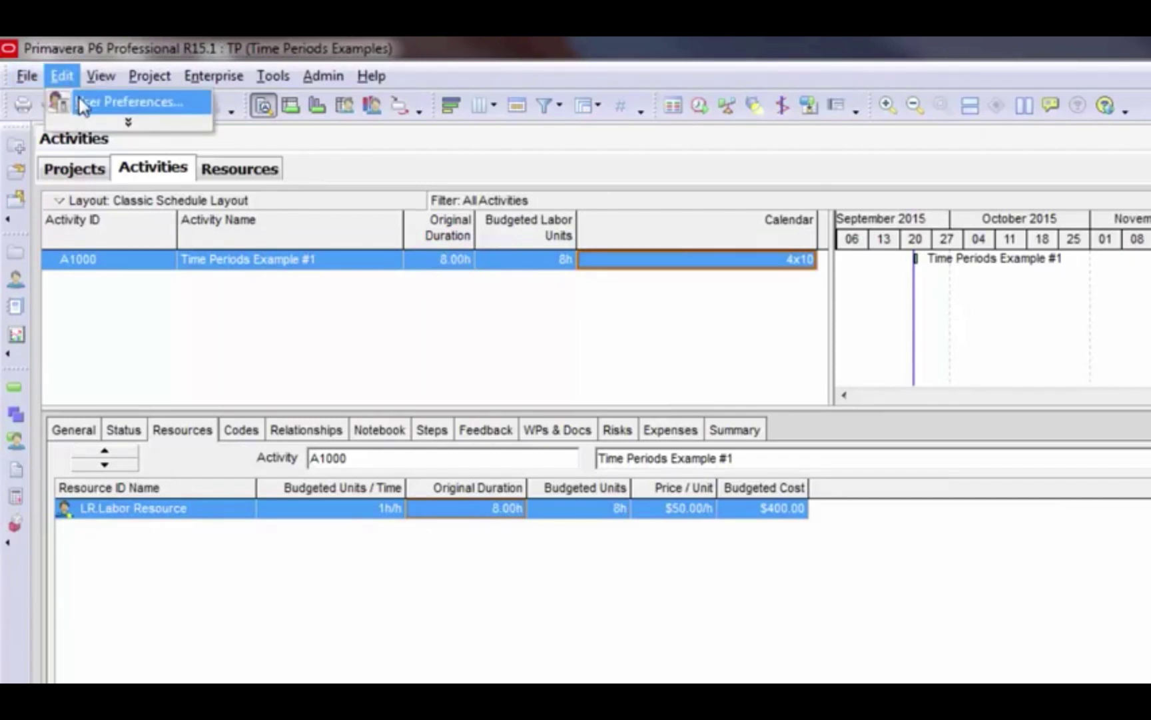
click(82, 104)
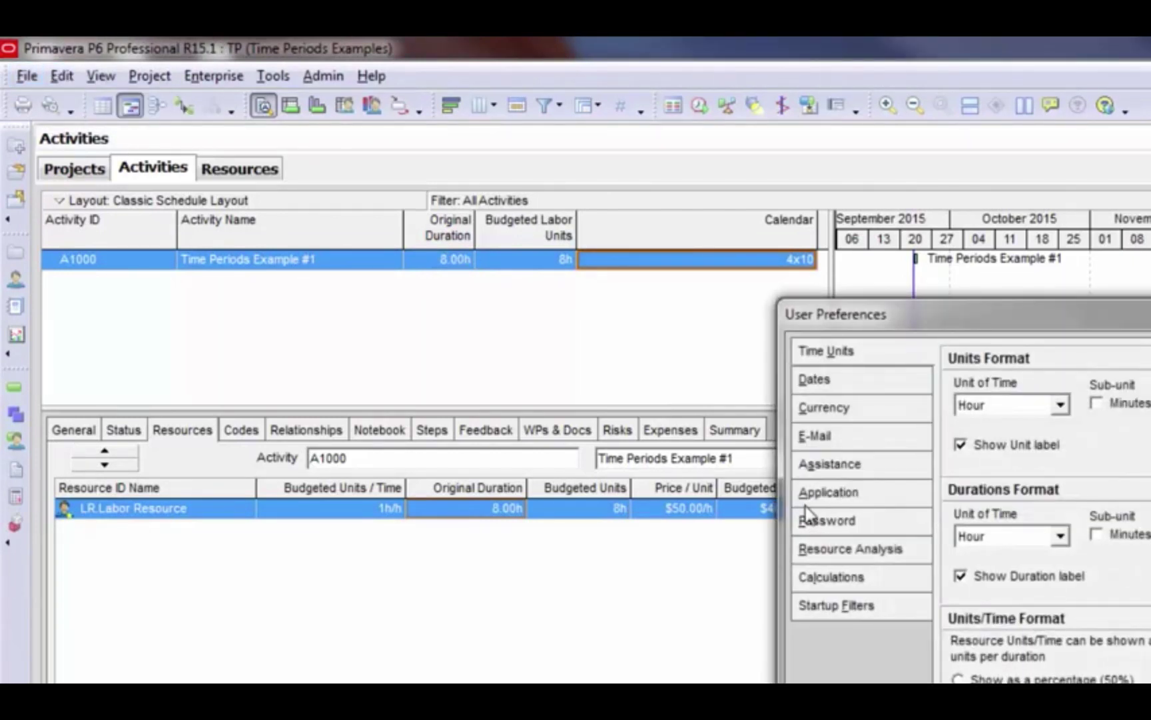
click(1039, 534)
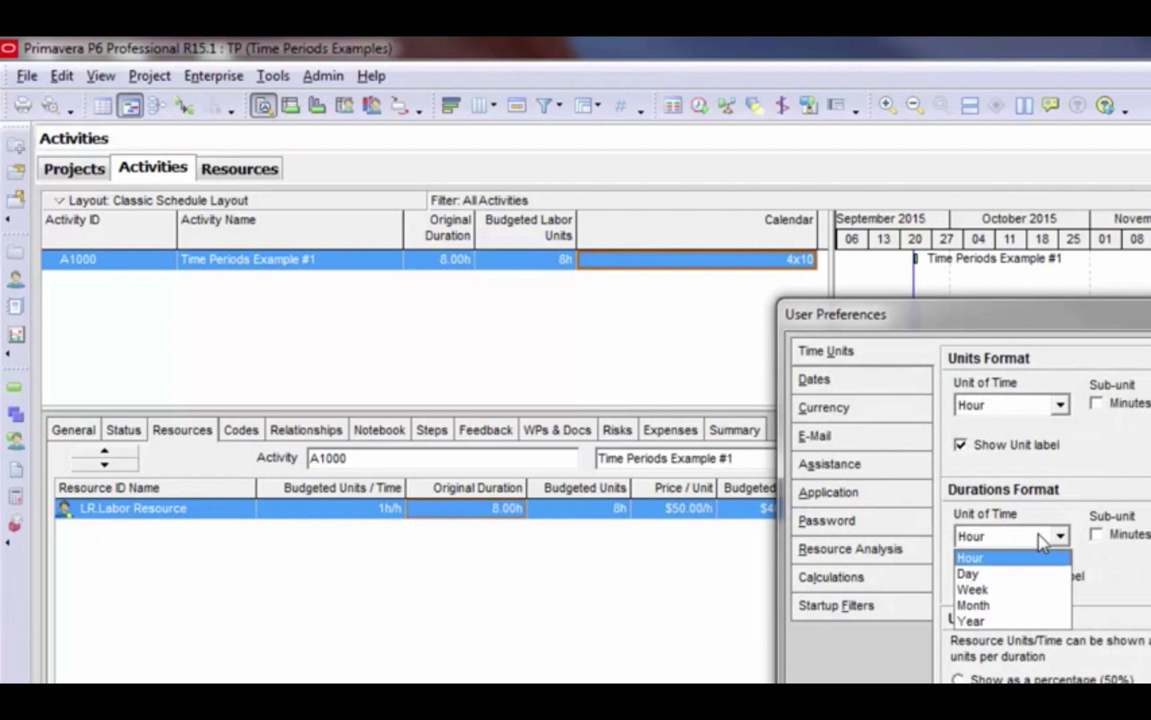
click(1019, 574)
click(1150, 353)
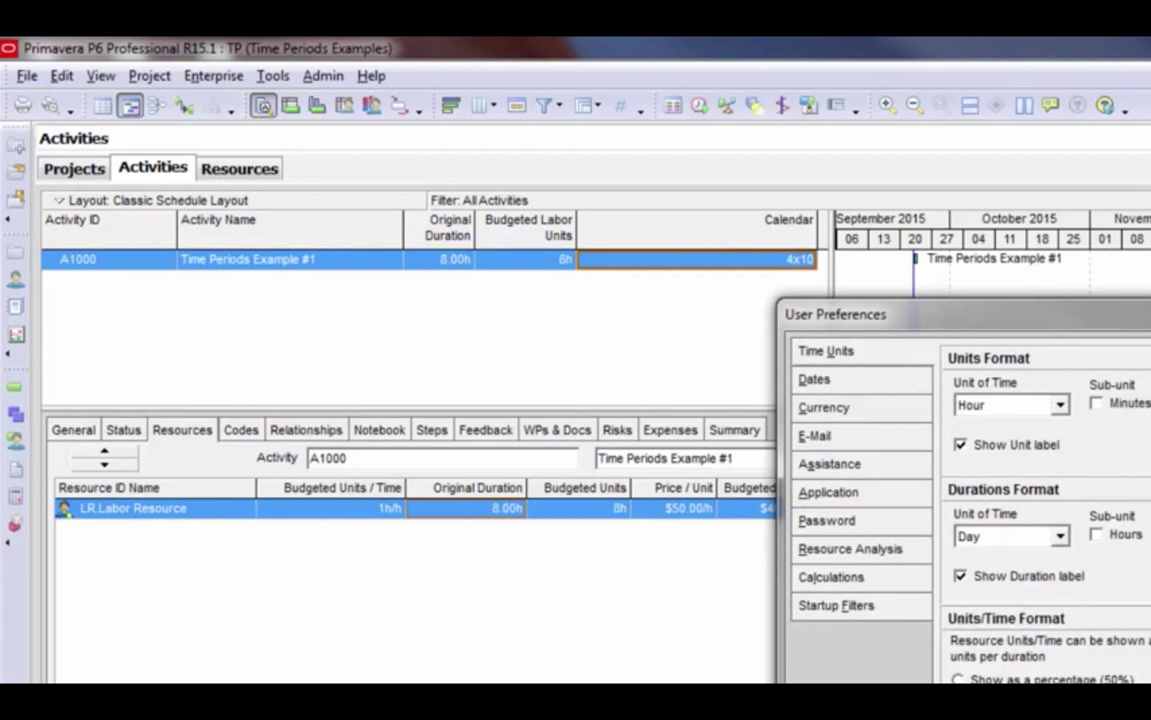
click(458, 264)
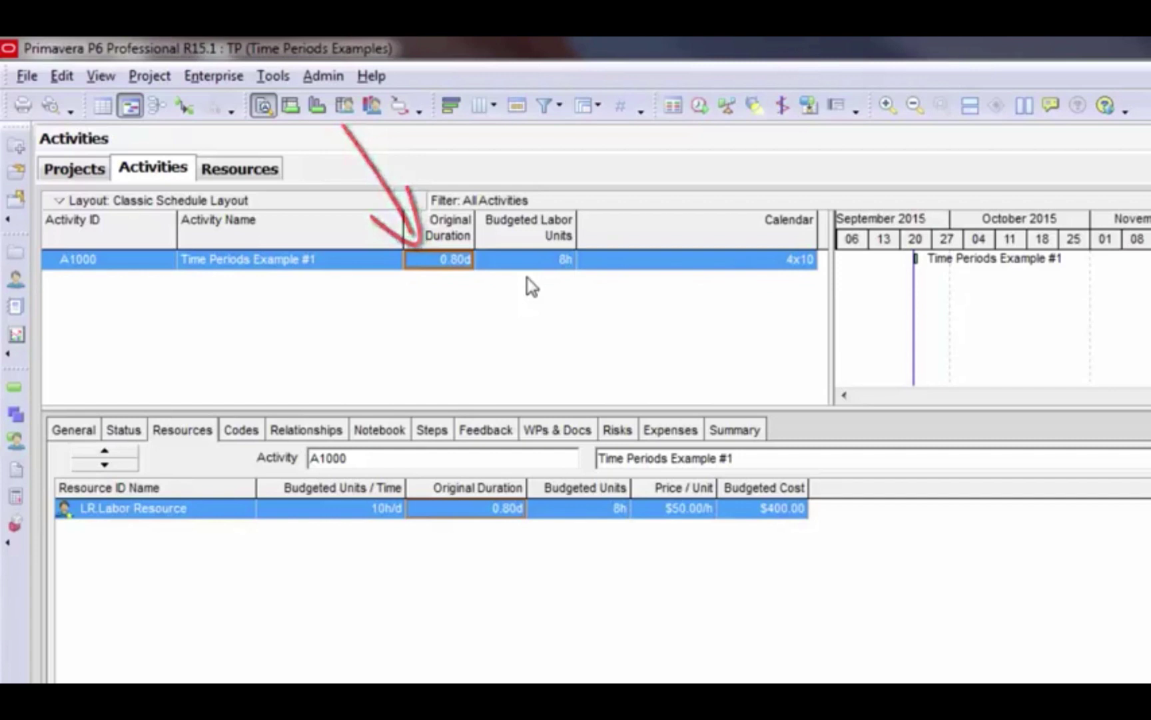
Change activity A1000's calendar to Standard 5 Day Workweek and check its original duration
double_click(730, 266)
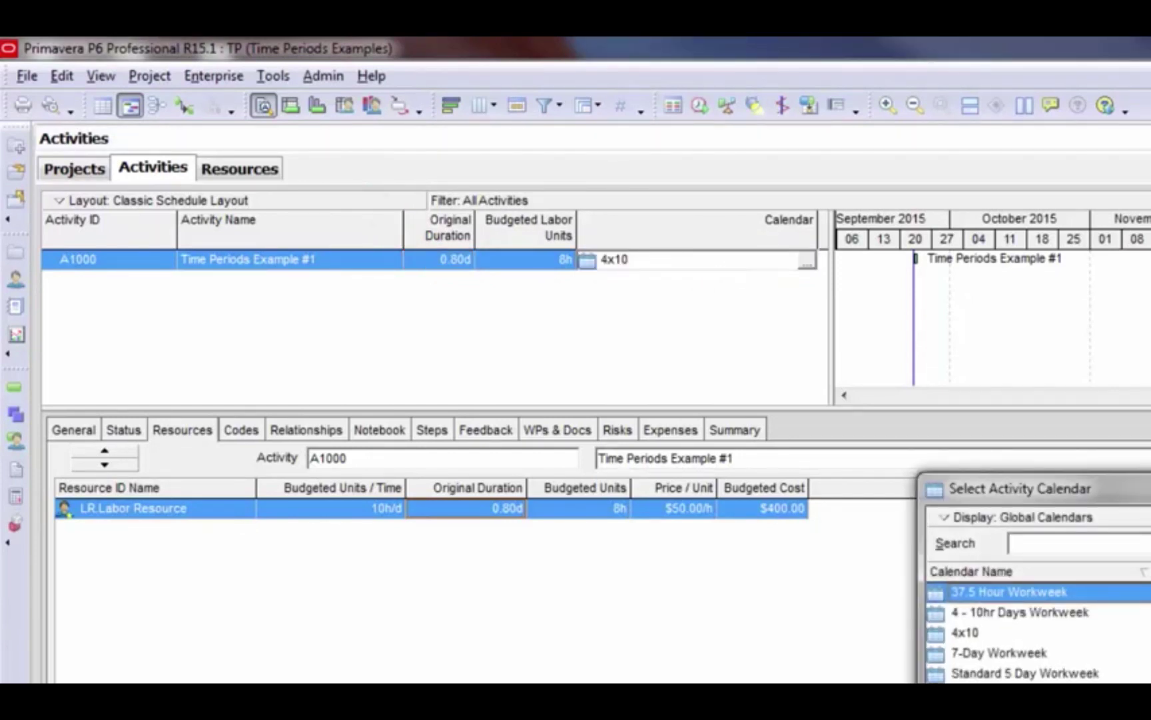
click(1074, 673)
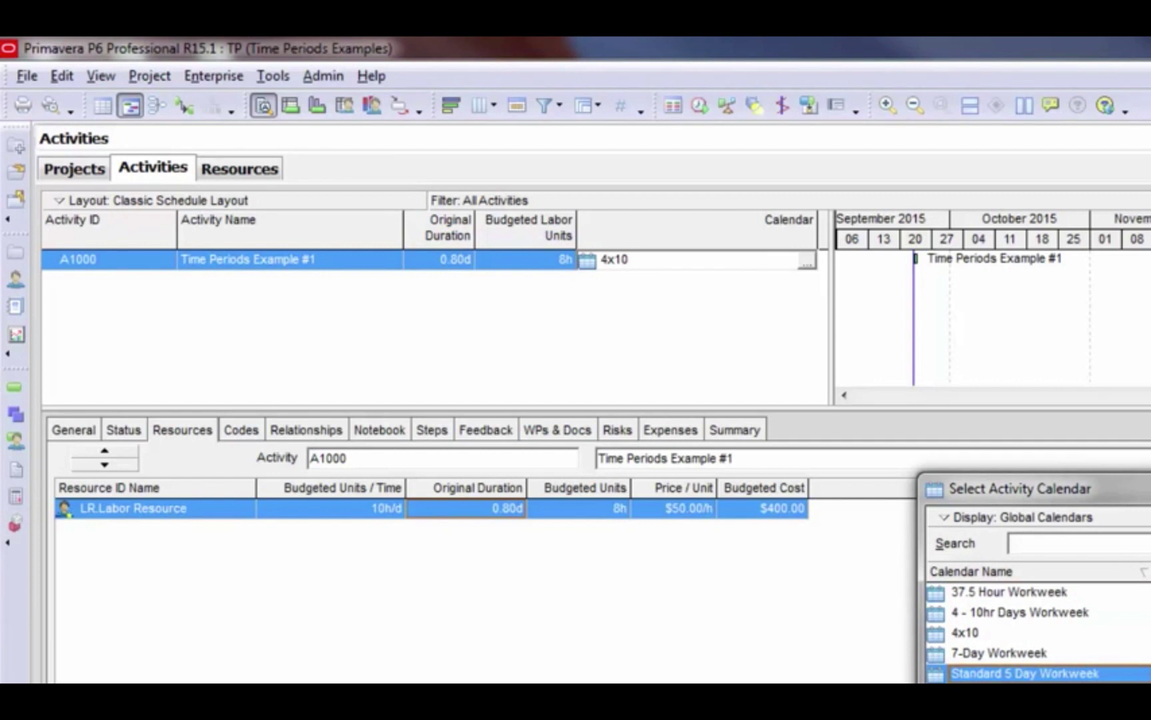
key(Return)
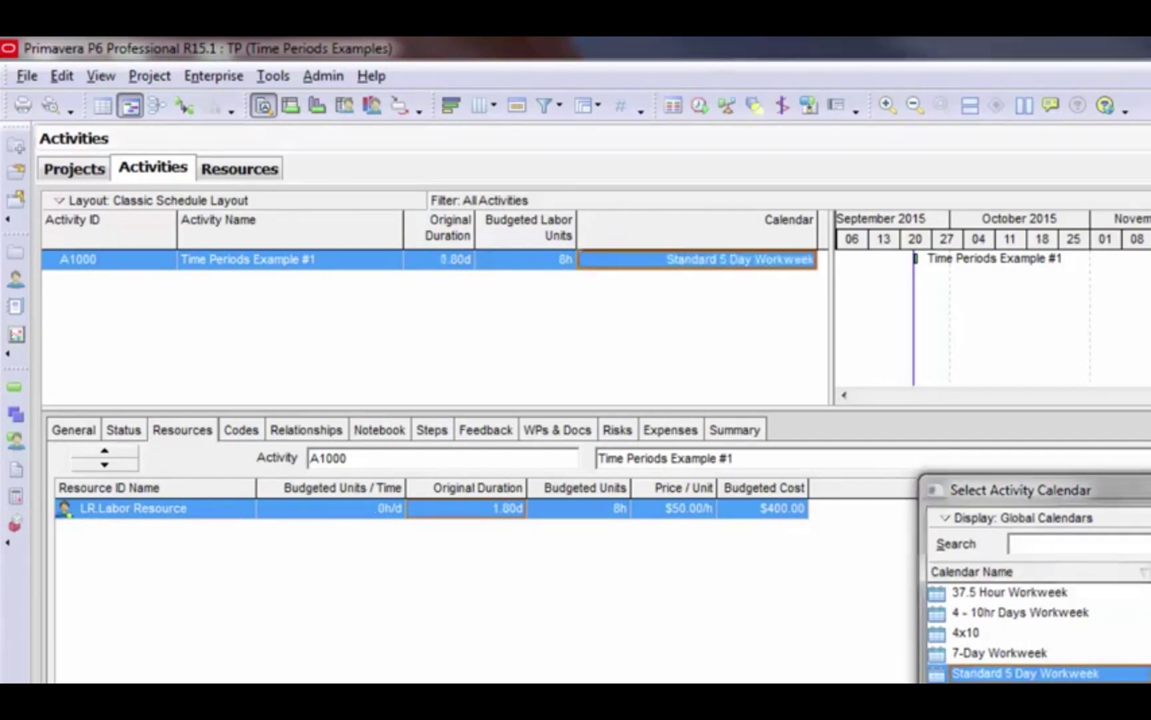
click(452, 264)
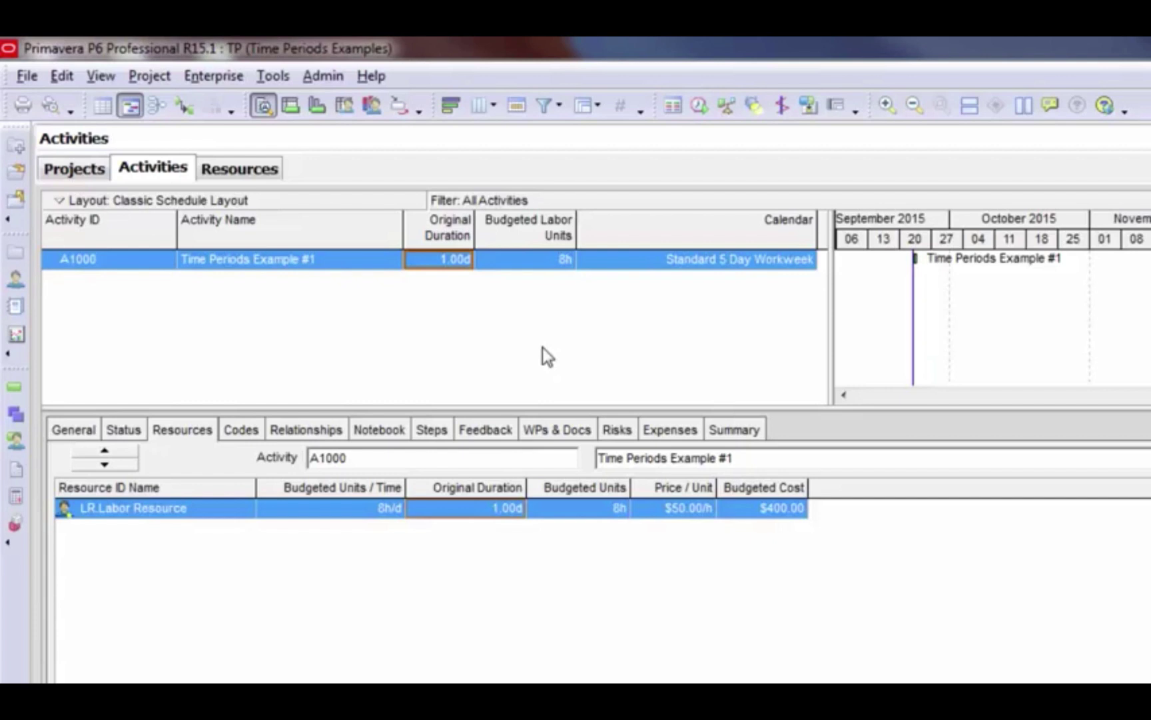
click(768, 261)
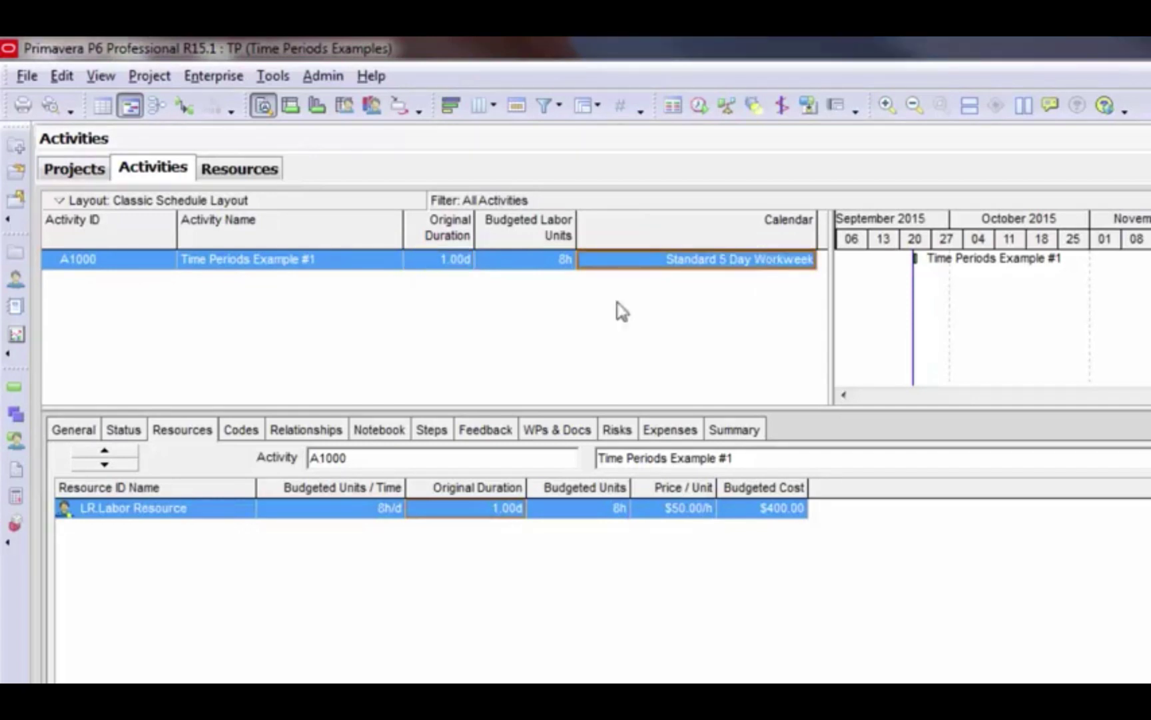
Set activity A1000's original duration to 3 days and check its budgeted labor units
click(452, 263)
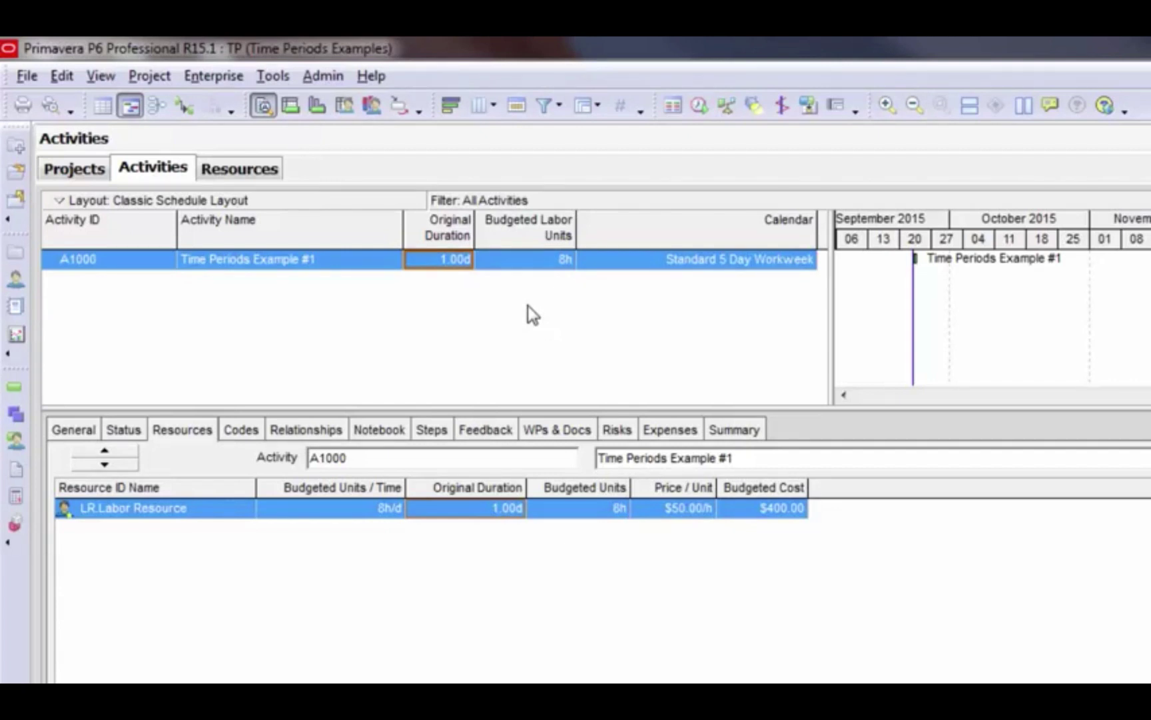
text(3)
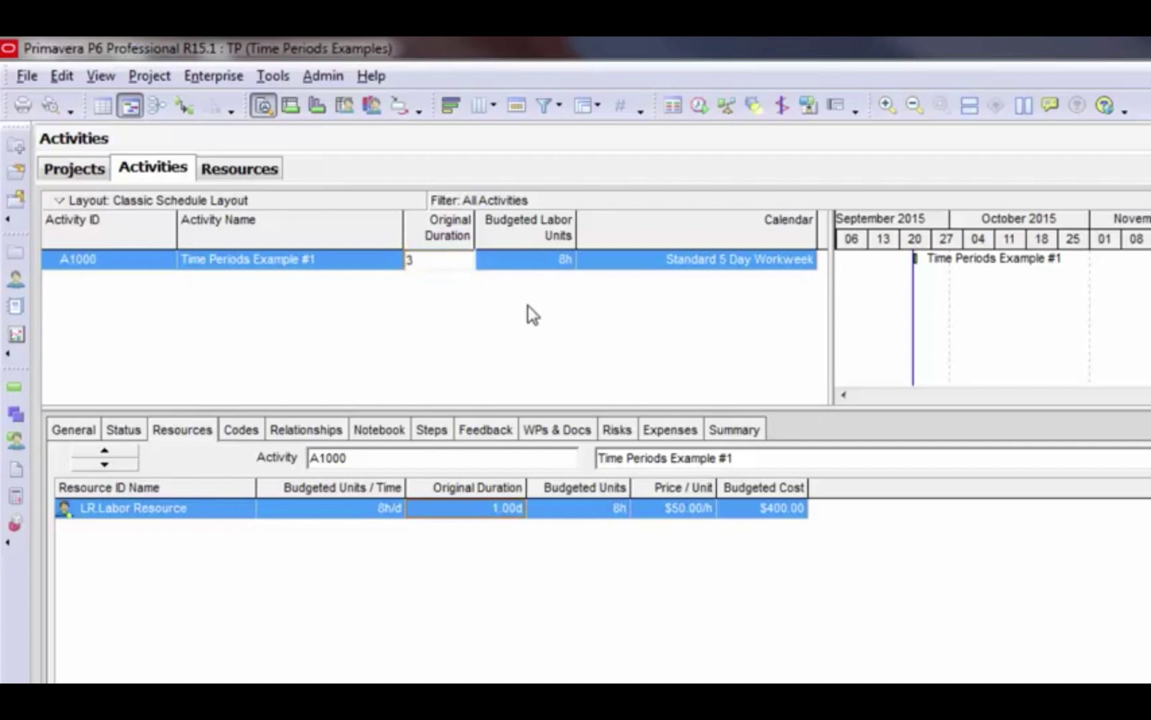
key(Return)
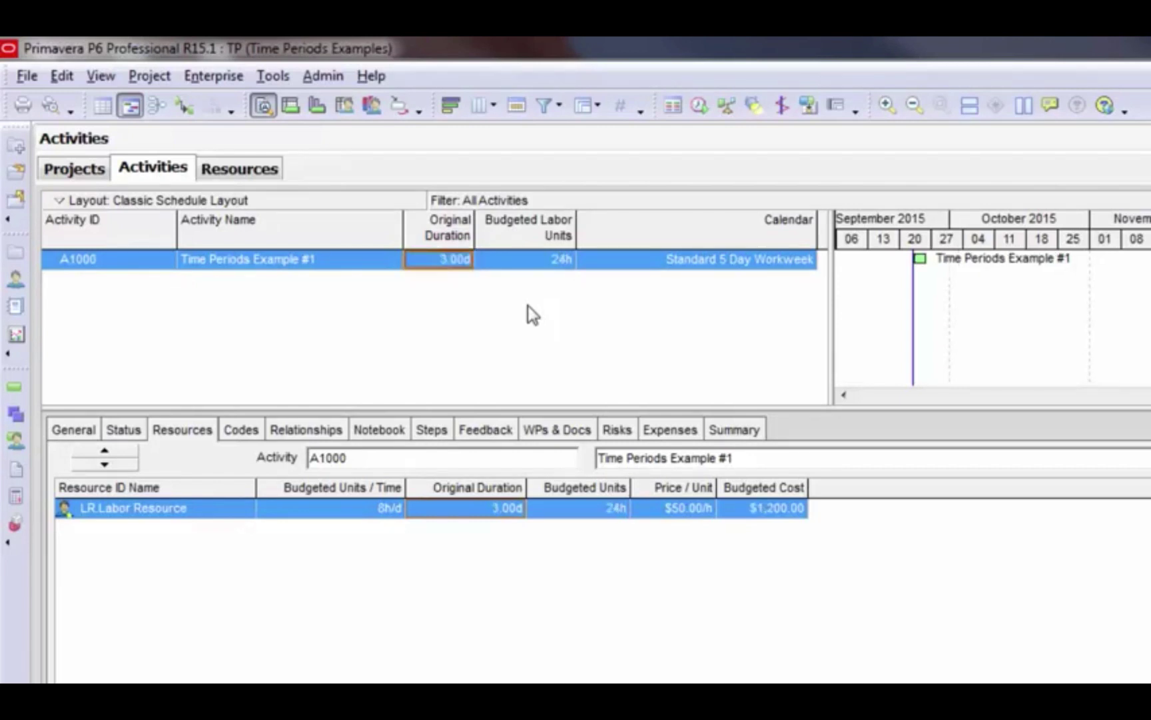
double_click(562, 266)
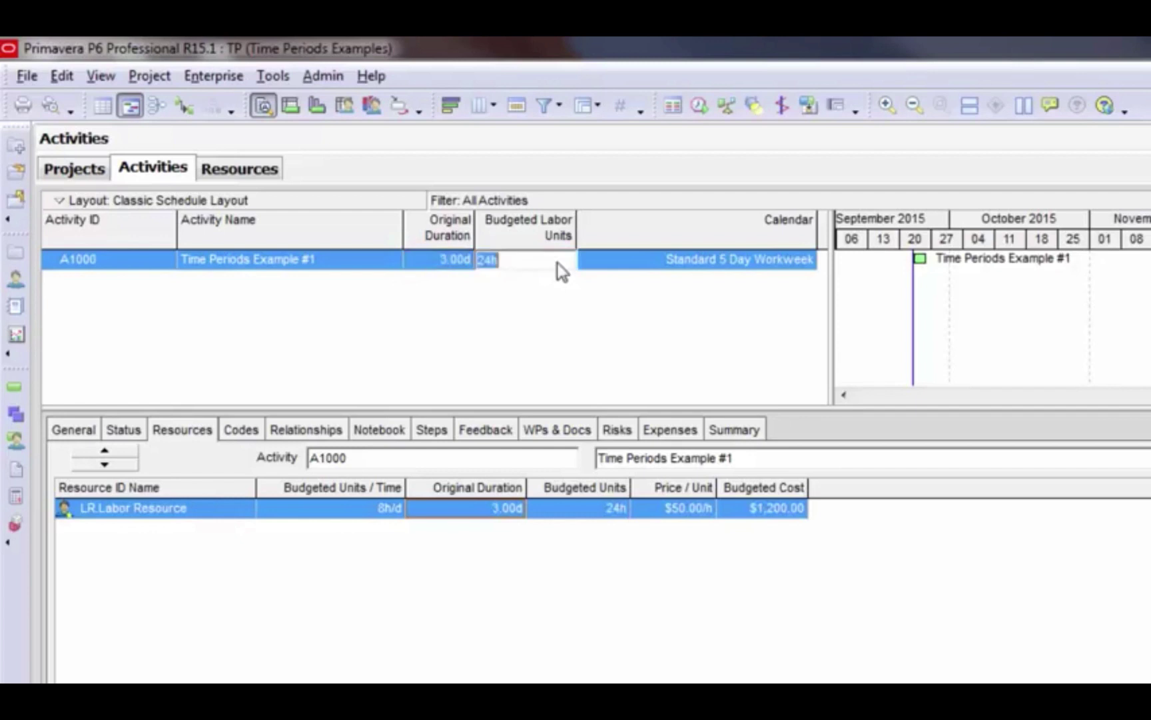
click(618, 275)
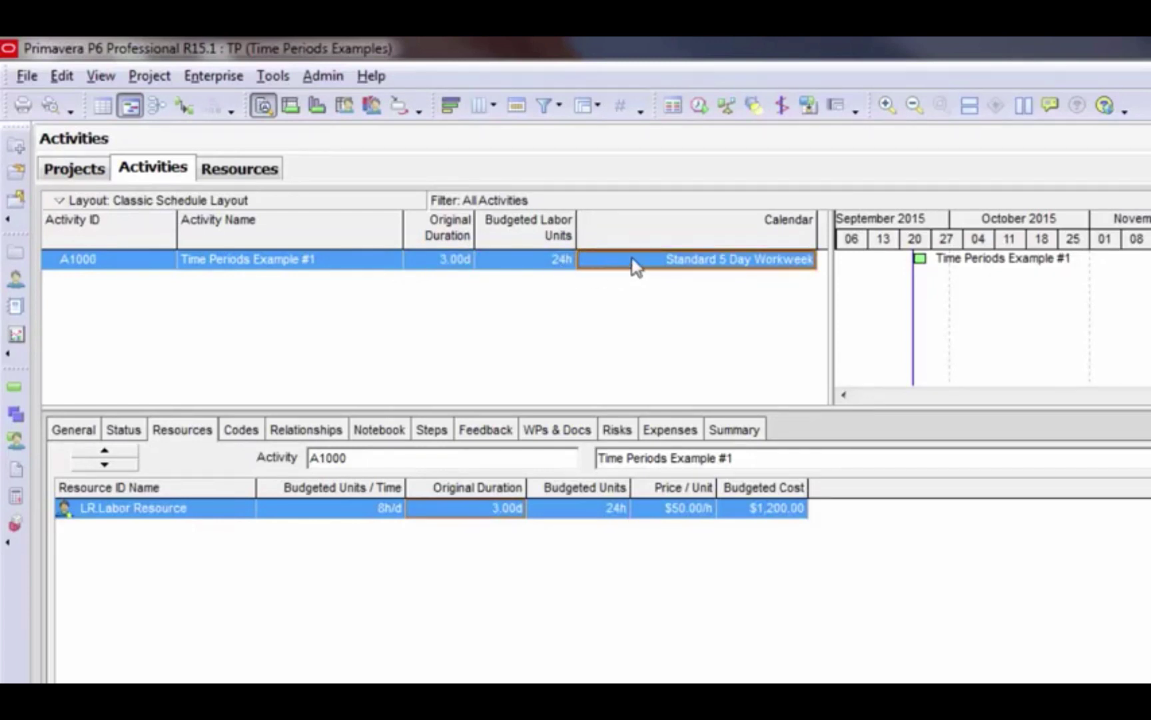
Switch activity A1000's calendar from Standard 5 Day Workweek to 4x10 and inspect the converted duration
double_click(656, 261)
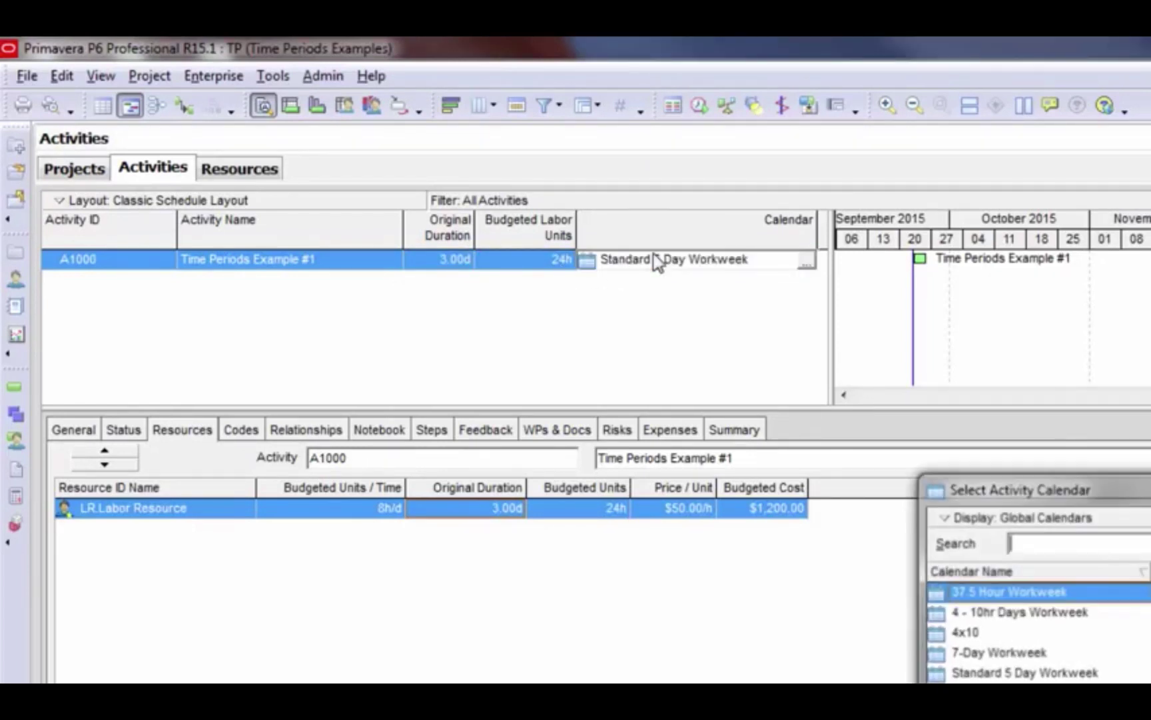
double_click(987, 632)
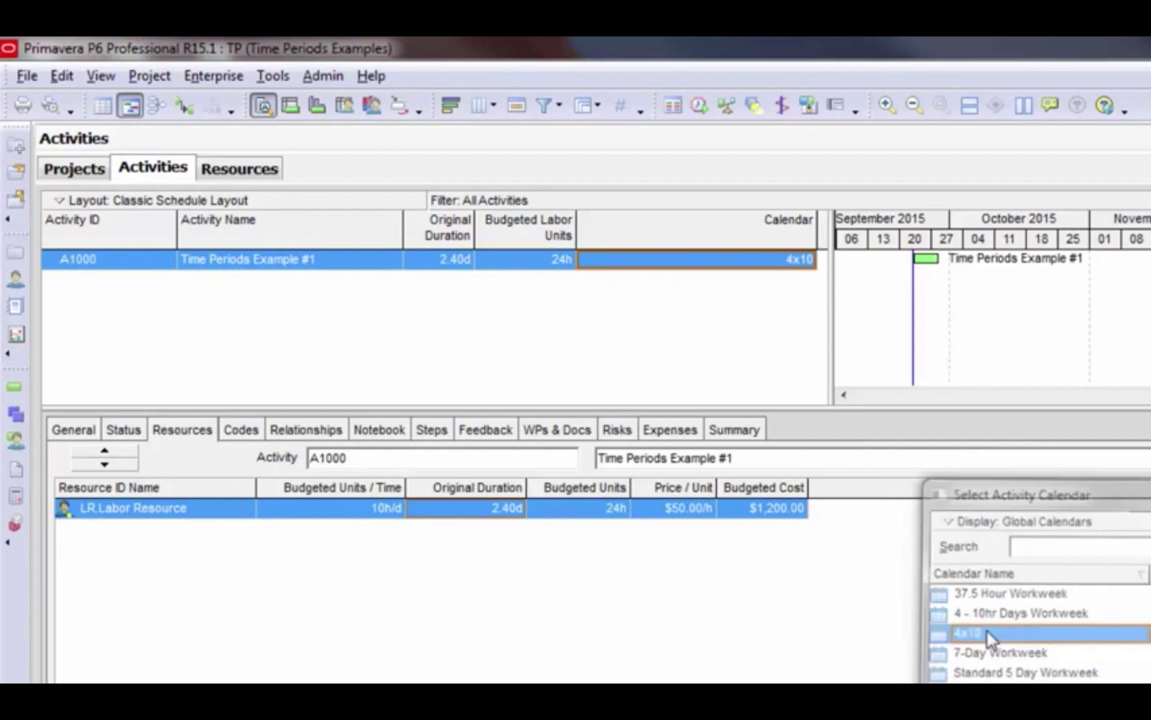
click(469, 261)
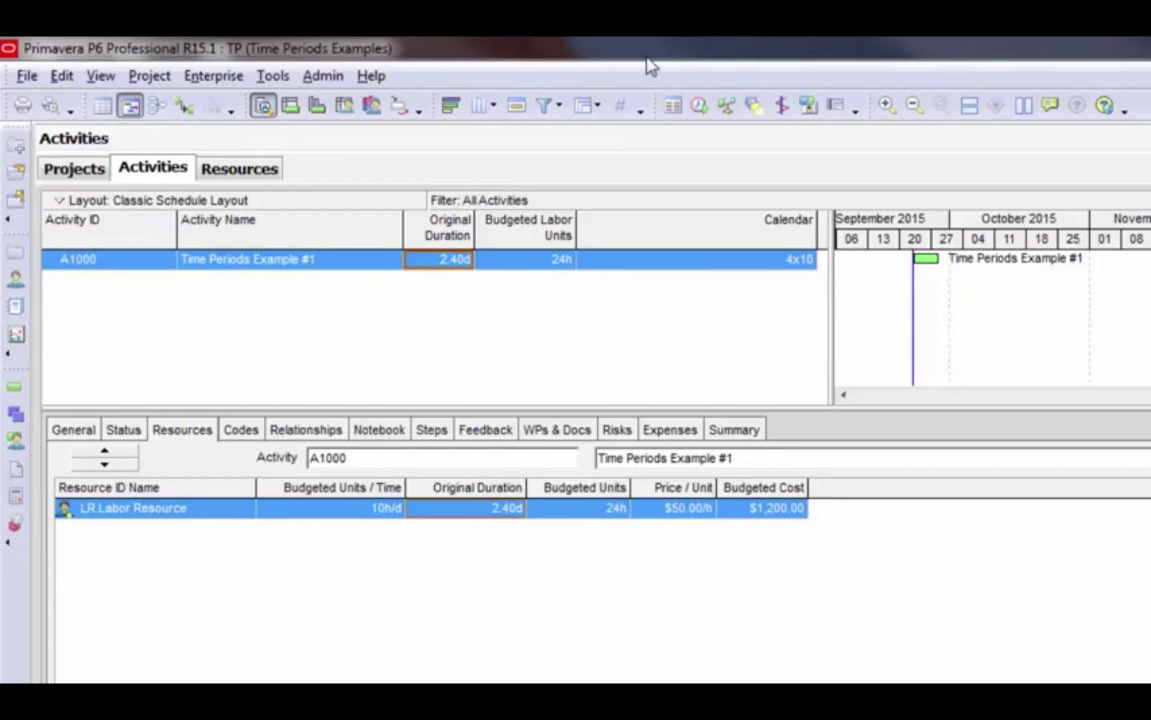
Set the Durations Format decimals to 0 in the User Preferences and close them
click(62, 75)
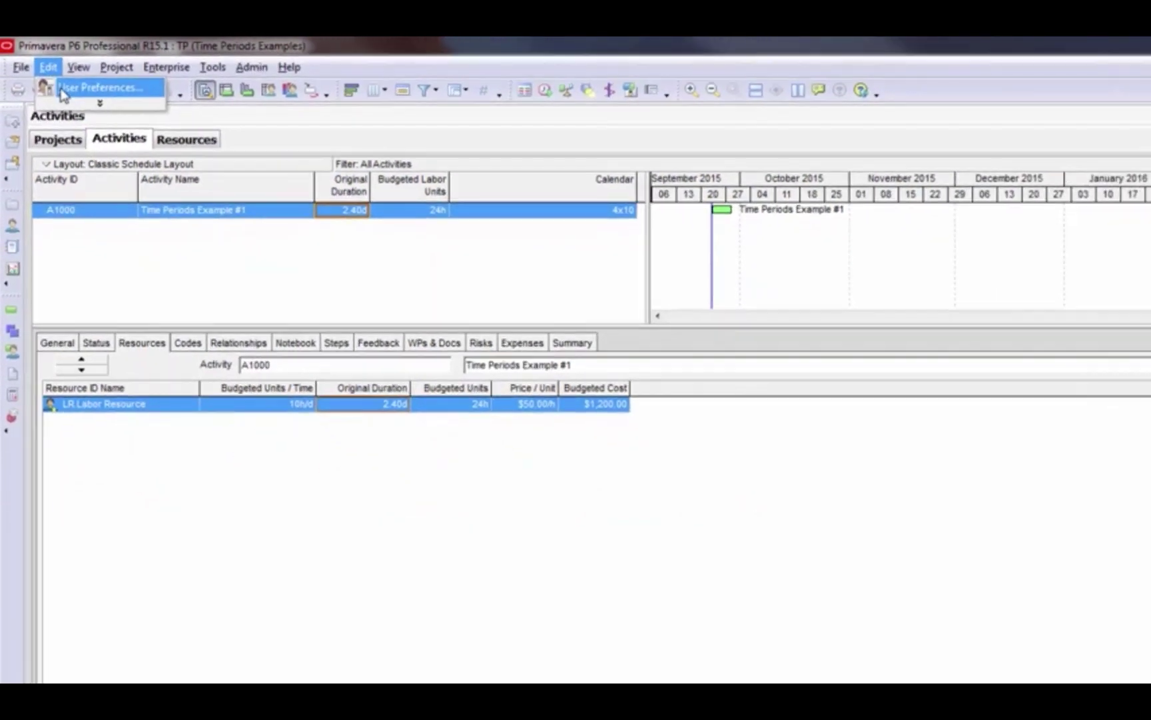
click(87, 94)
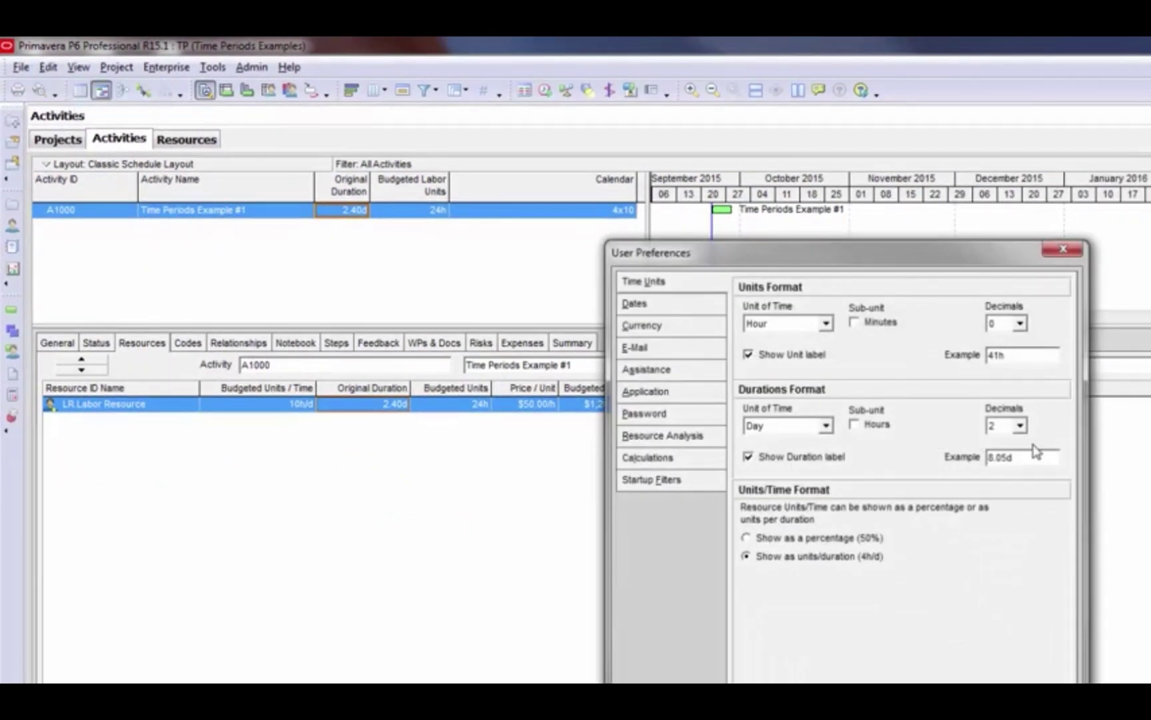
click(1021, 427)
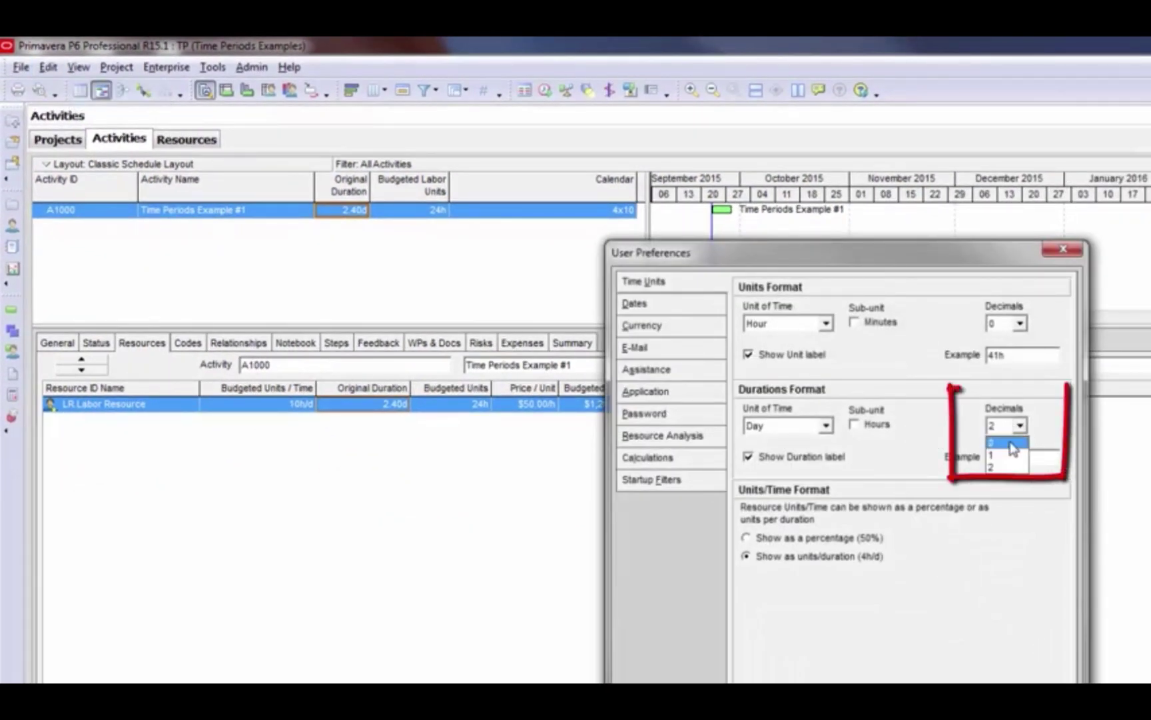
click(1002, 442)
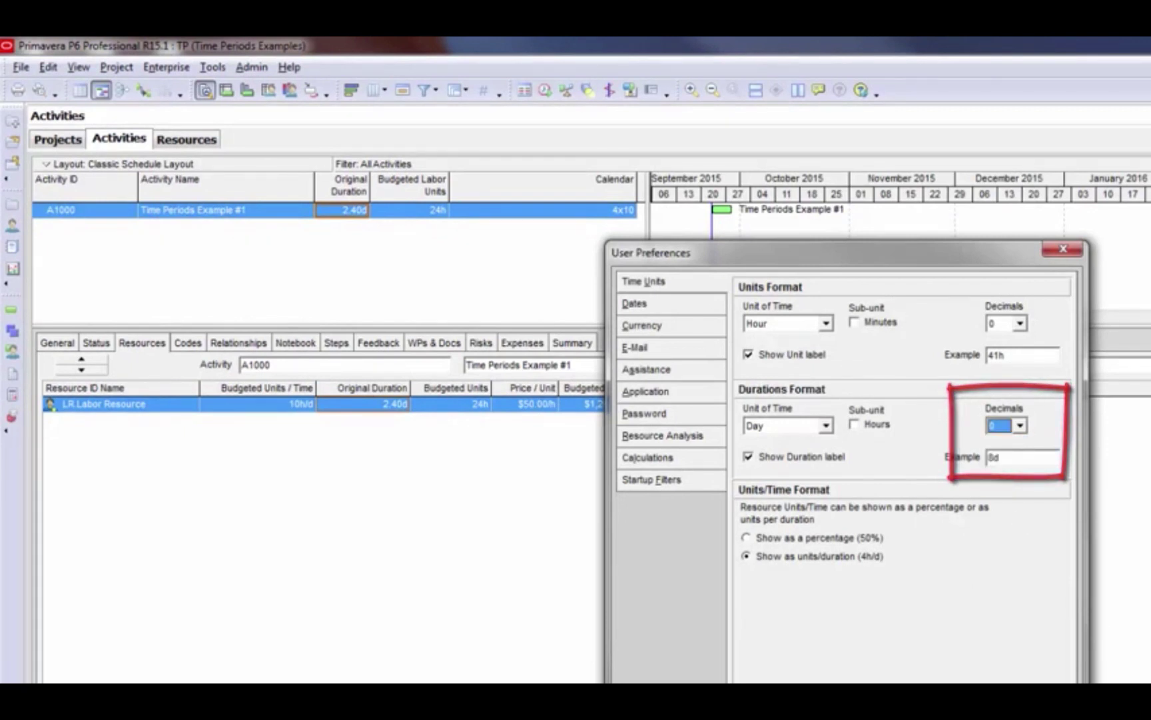
key(Escape)
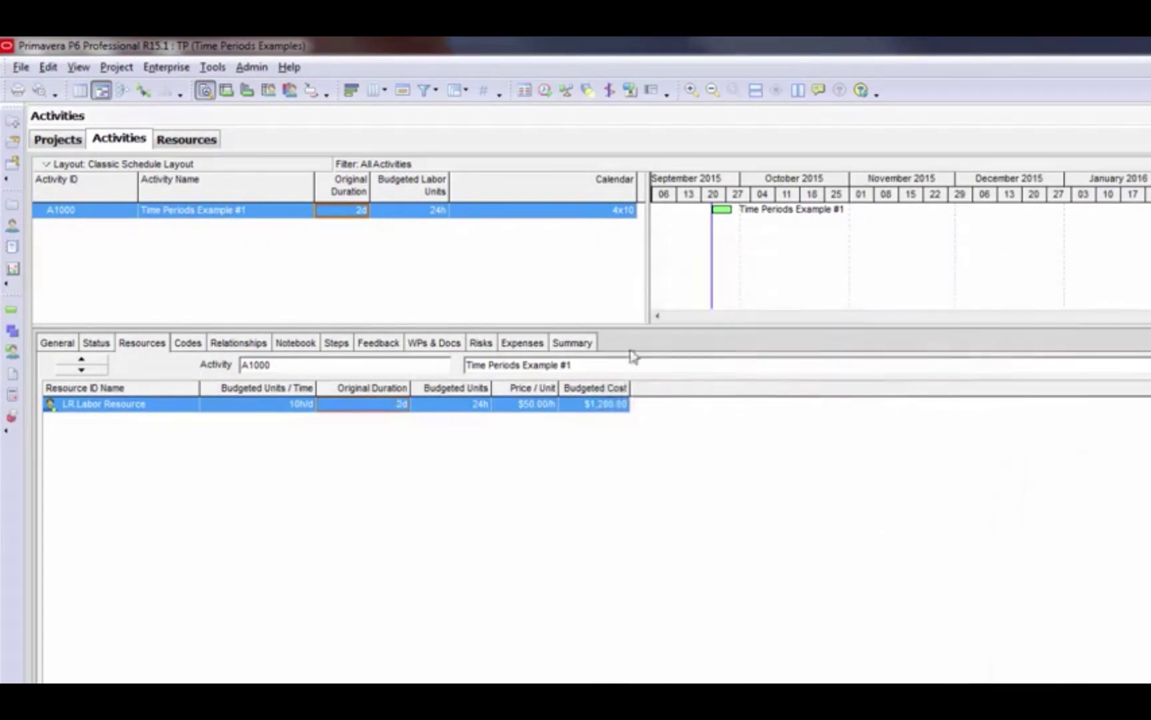
Set activity A1000's original duration to 1 day under the 4x10 calendar and check its budgeted labor units
click(403, 212)
click(351, 212)
text(1)
key(Return)
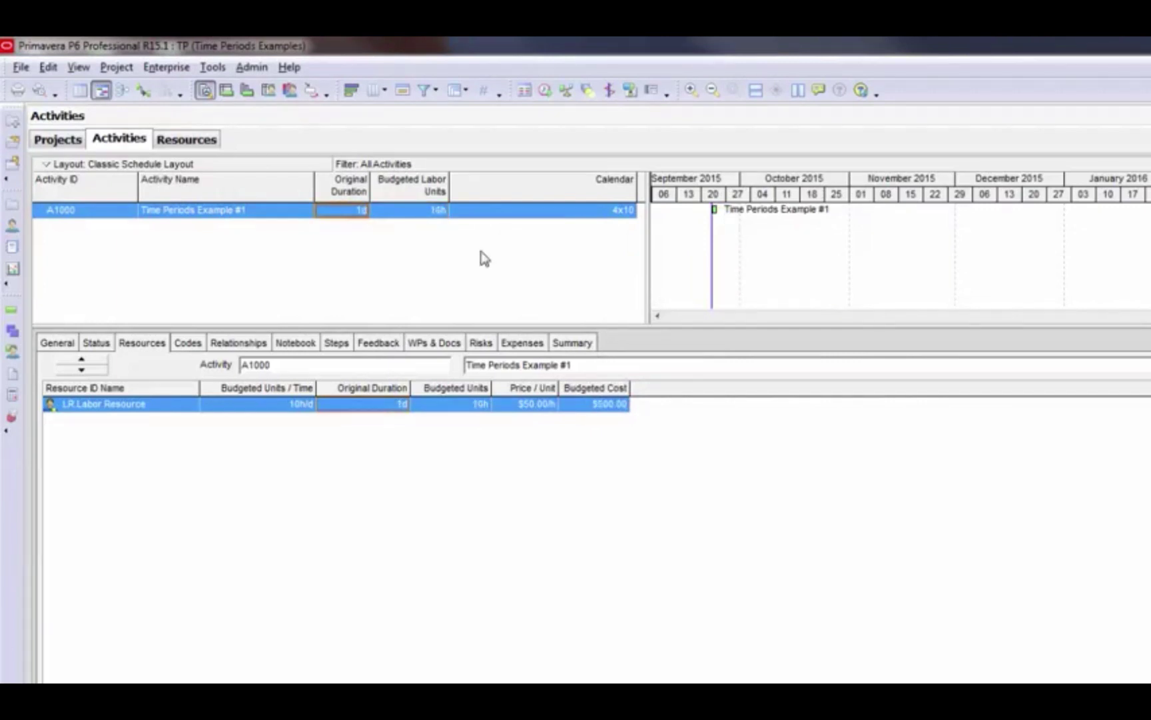
click(432, 215)
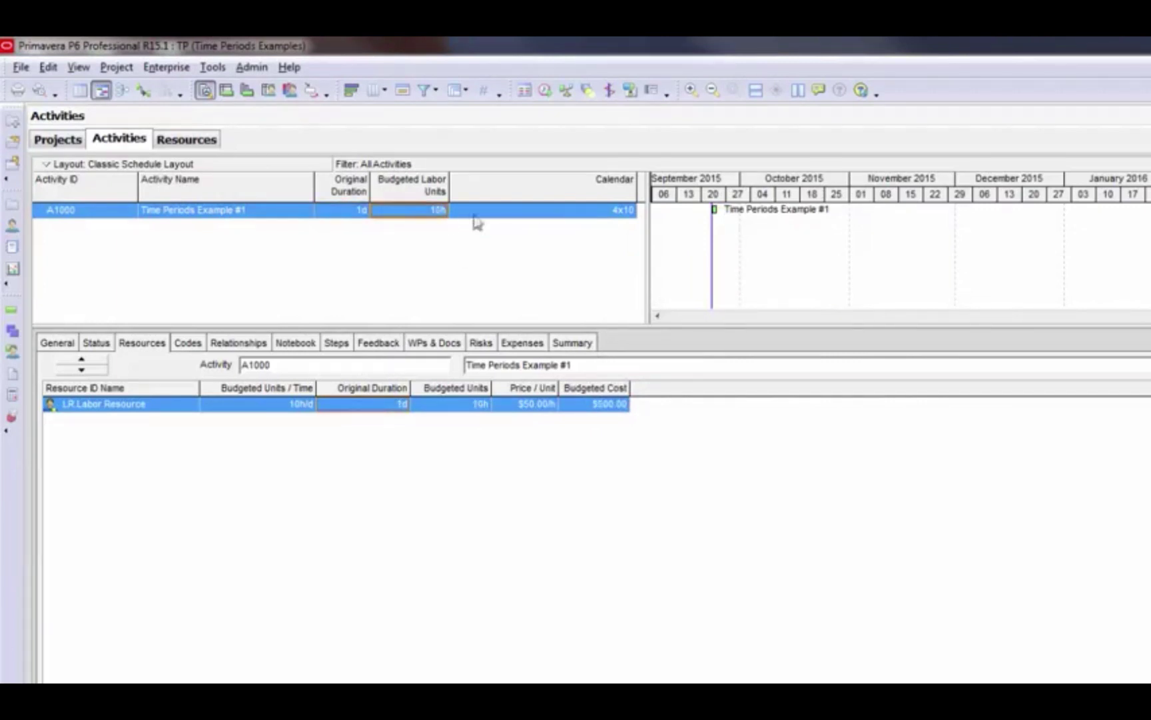
click(349, 212)
click(412, 215)
Switch activity A1000's calendar to Standard 5 Day Workweek and check its original duration
click(628, 213)
click(628, 213)
click(629, 212)
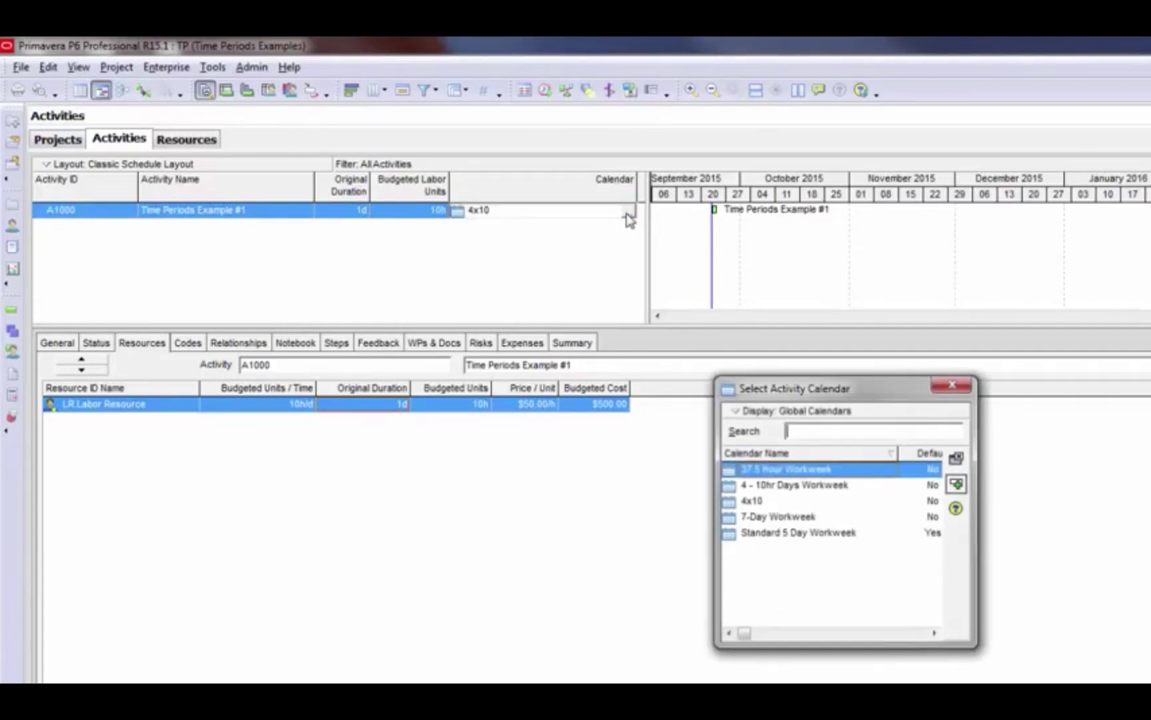
click(840, 533)
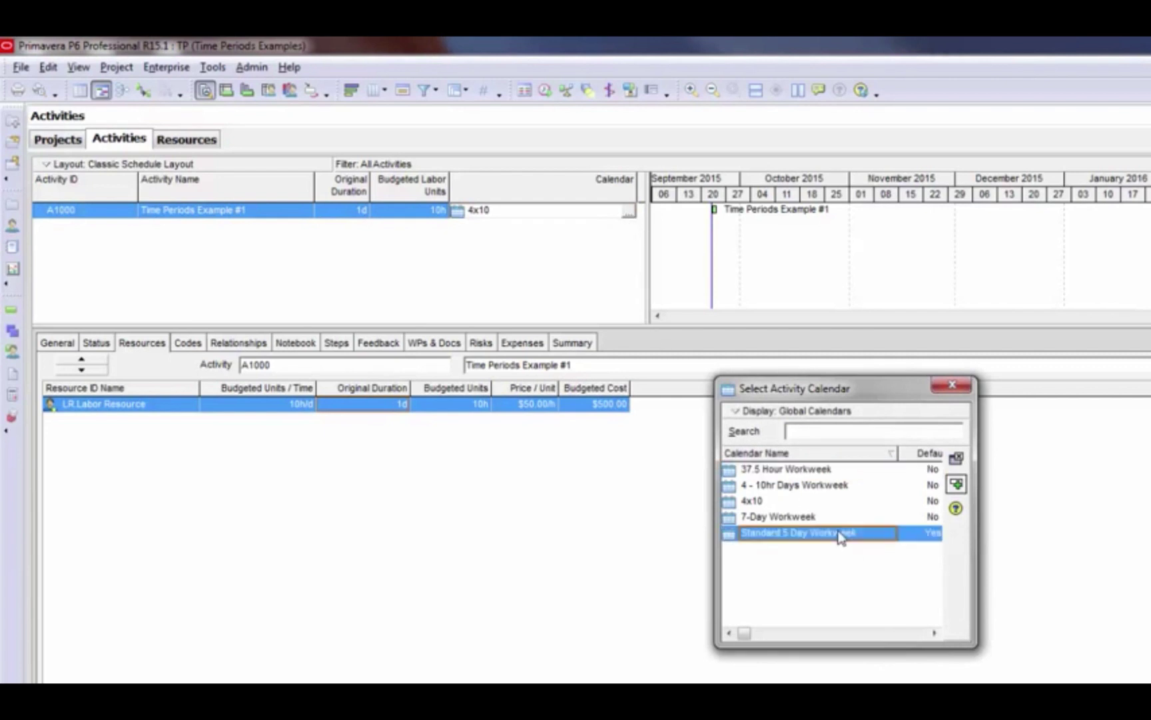
click(958, 485)
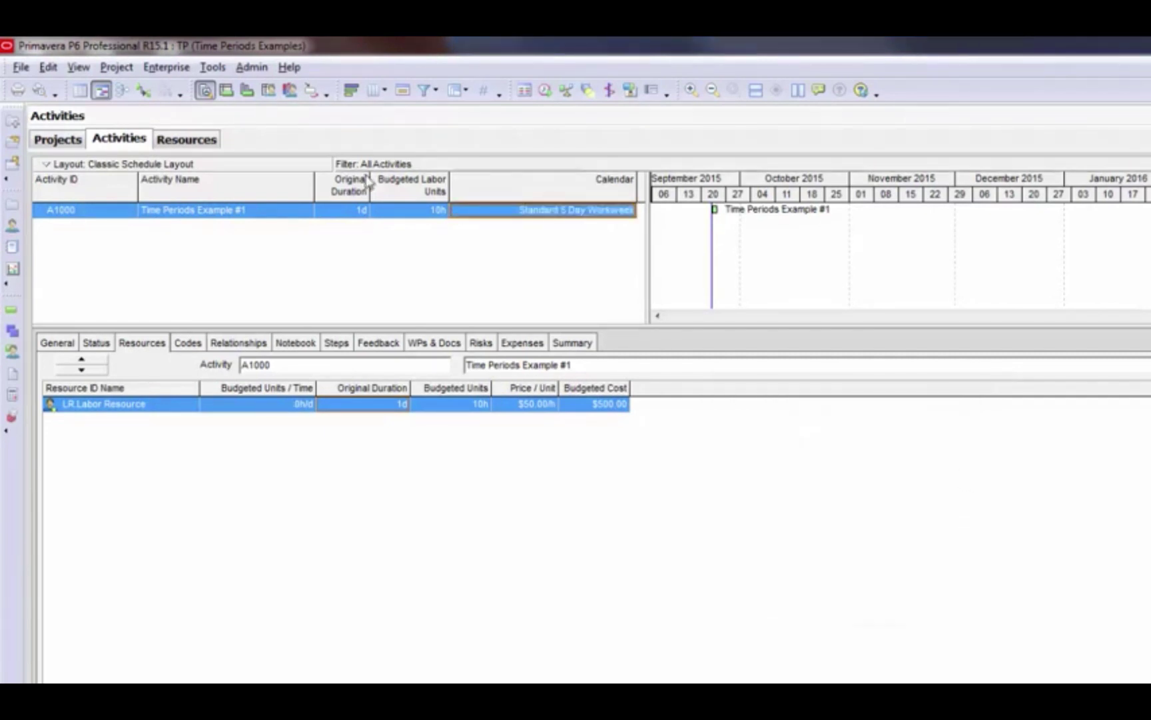
click(358, 211)
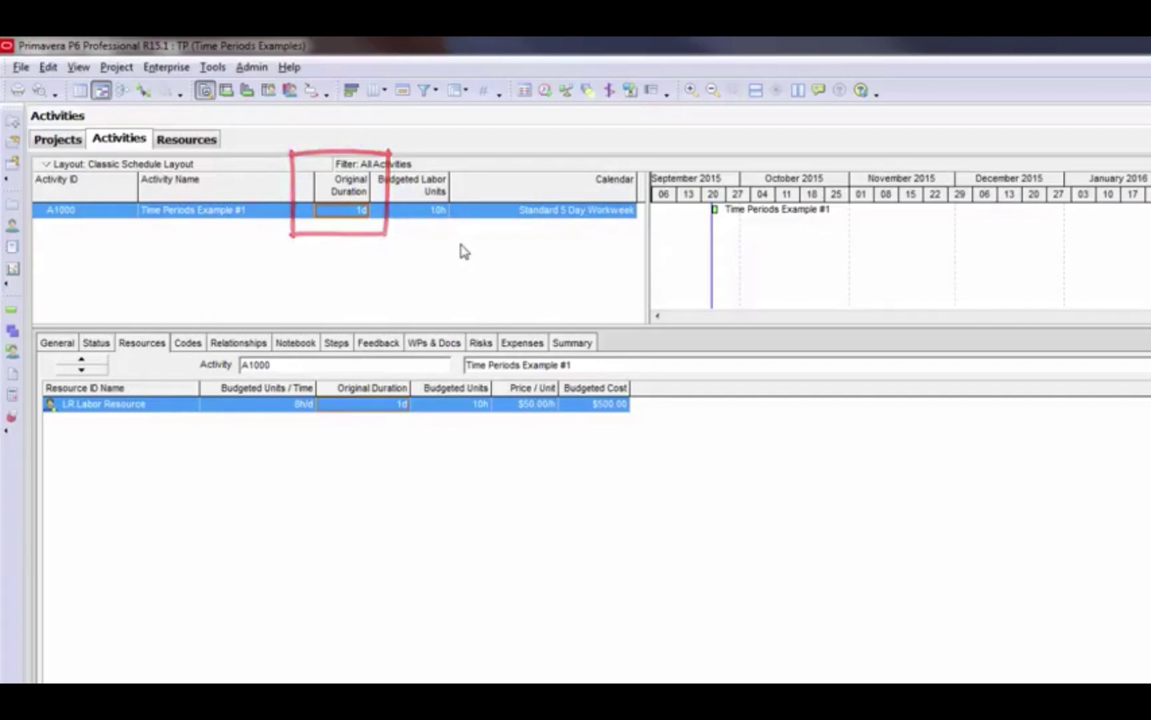
Set the Durations Format decimals to 2 in the User Preferences and close them
click(54, 68)
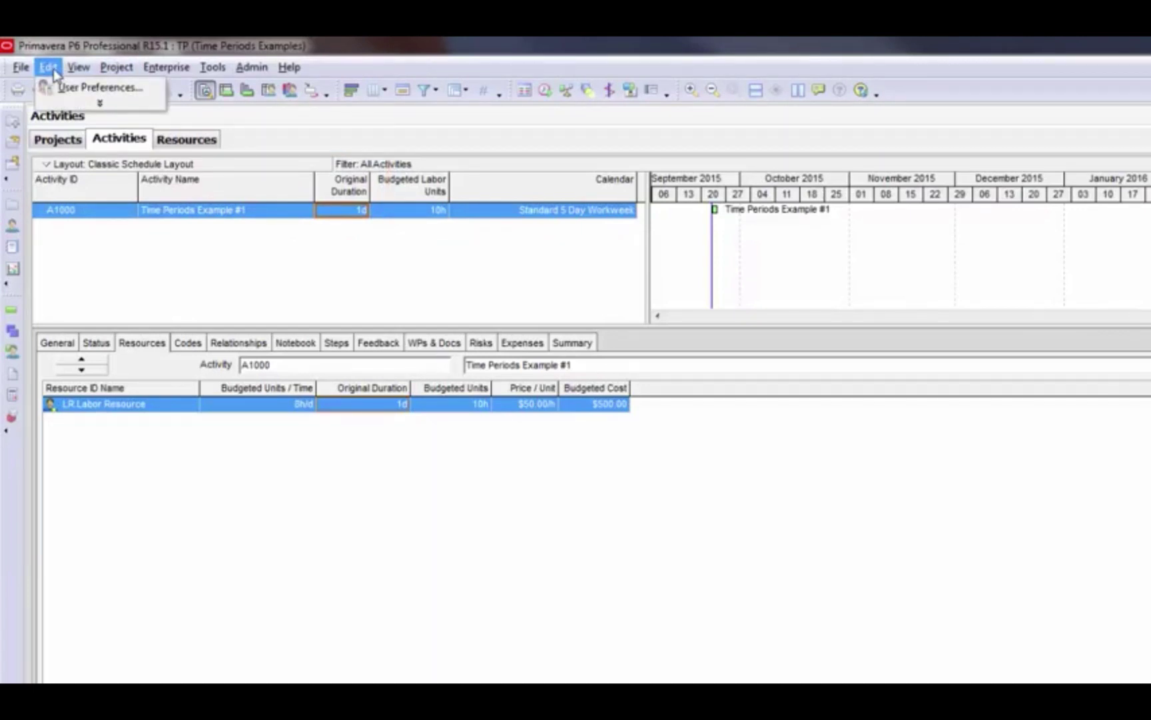
click(67, 88)
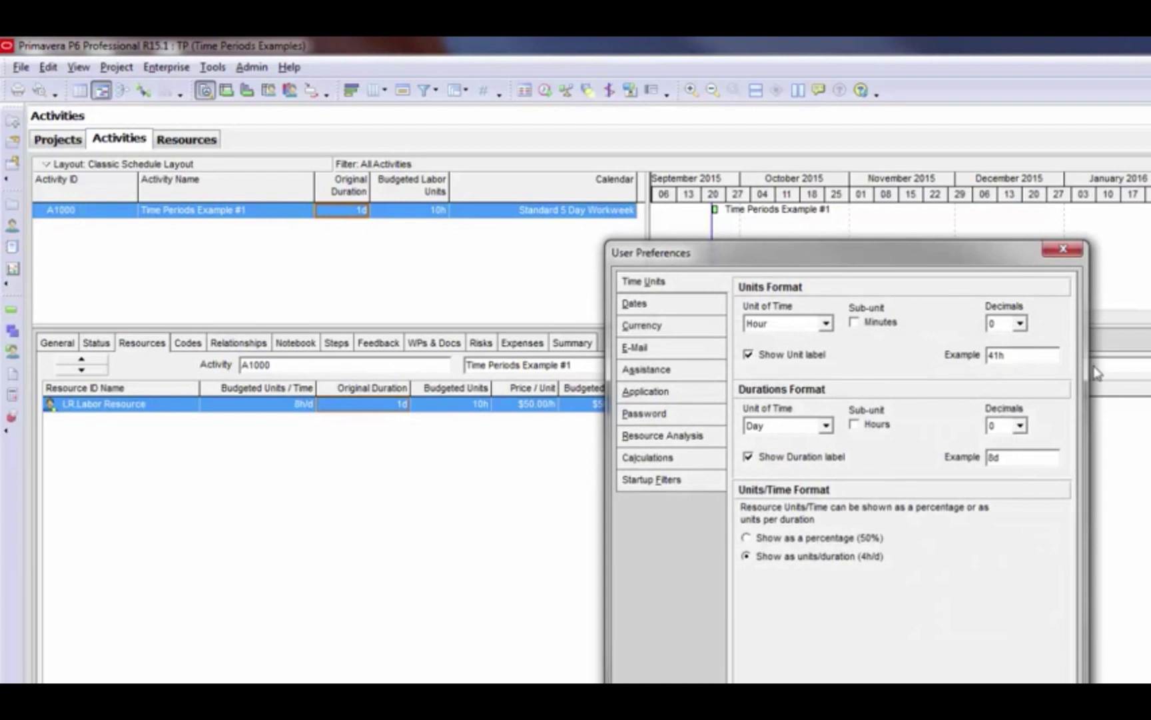
click(1017, 427)
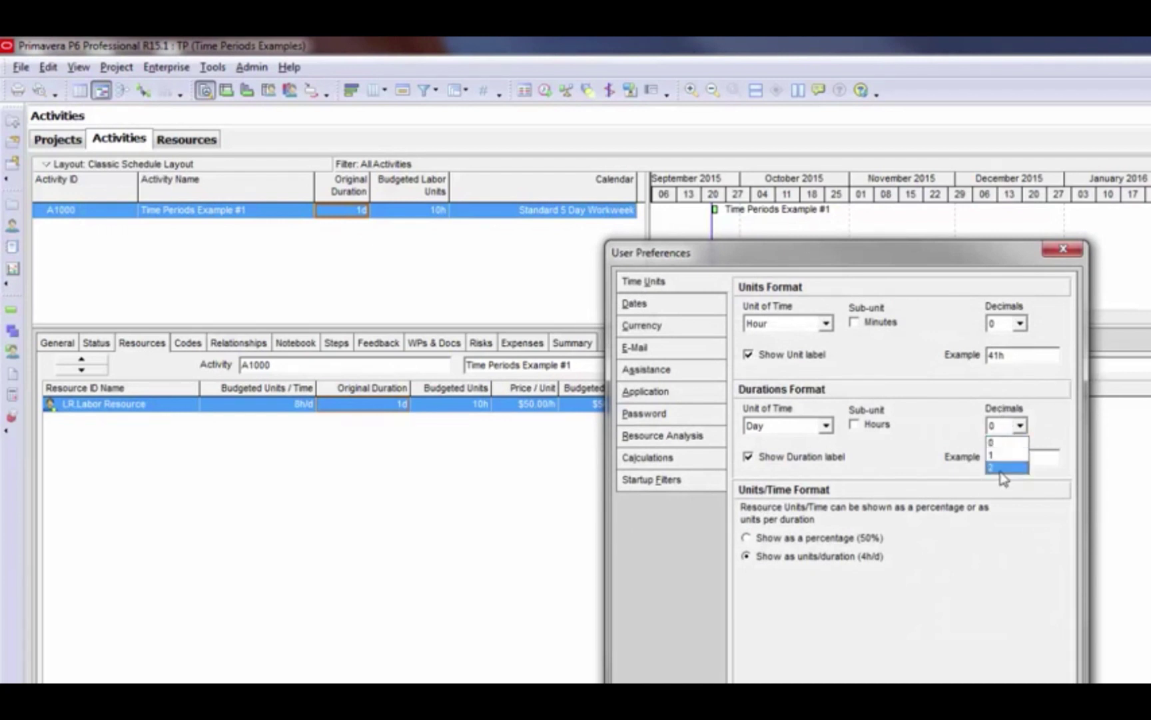
click(1002, 466)
key(Escape)
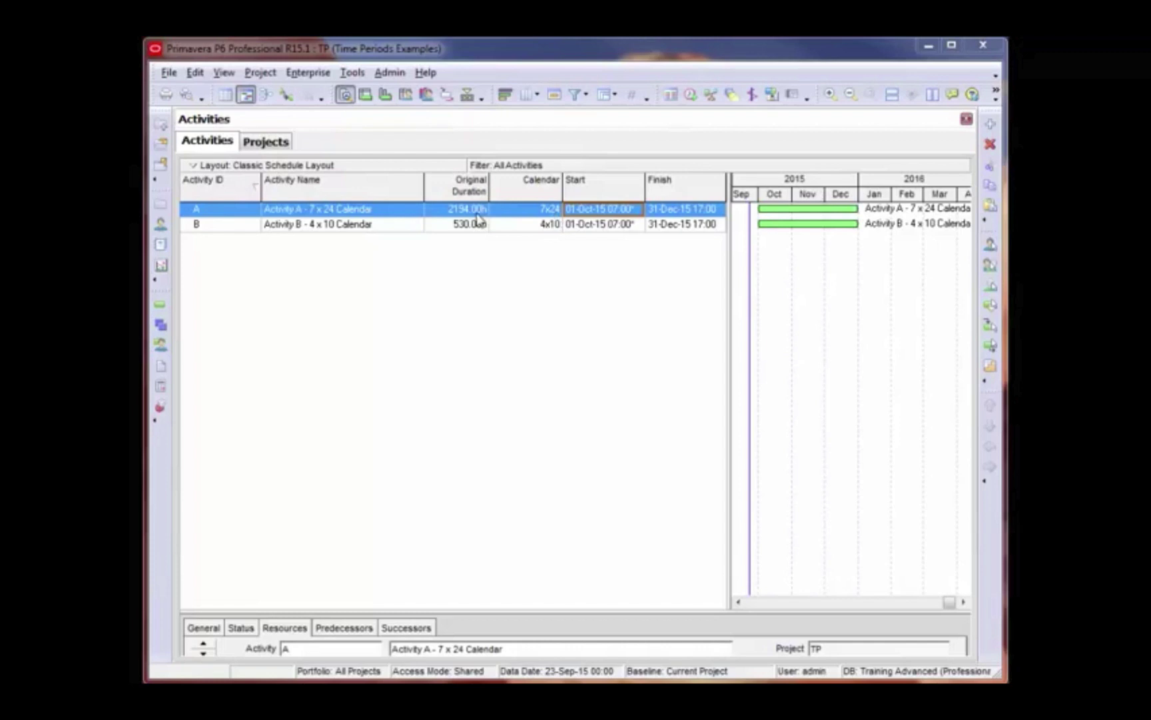
Examine the hour durations and calendars of activities A and B and review the admin Hours per Time Period settings
click(534, 229)
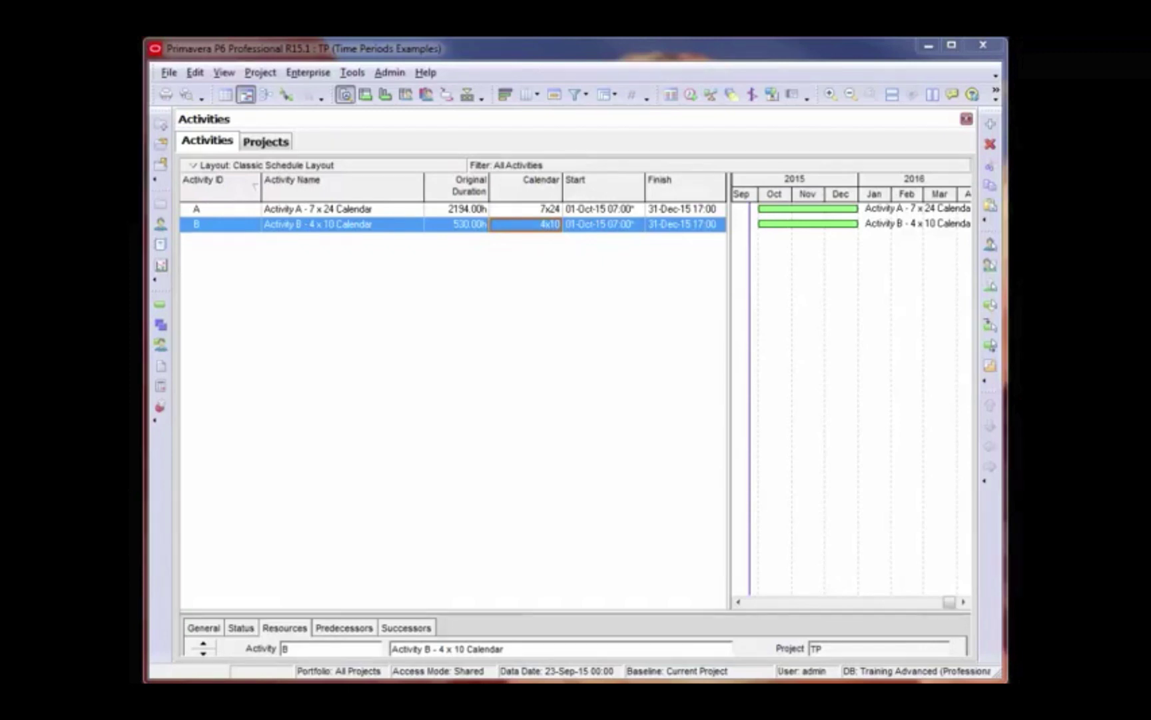
click(457, 209)
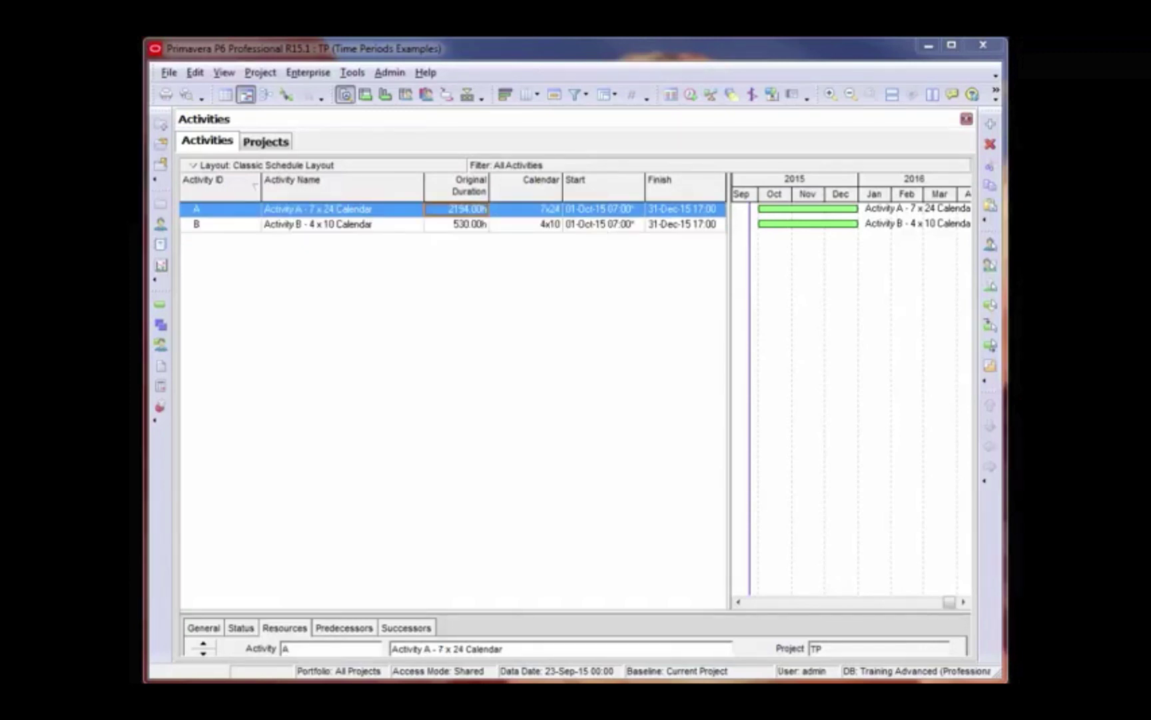
click(384, 74)
click(401, 114)
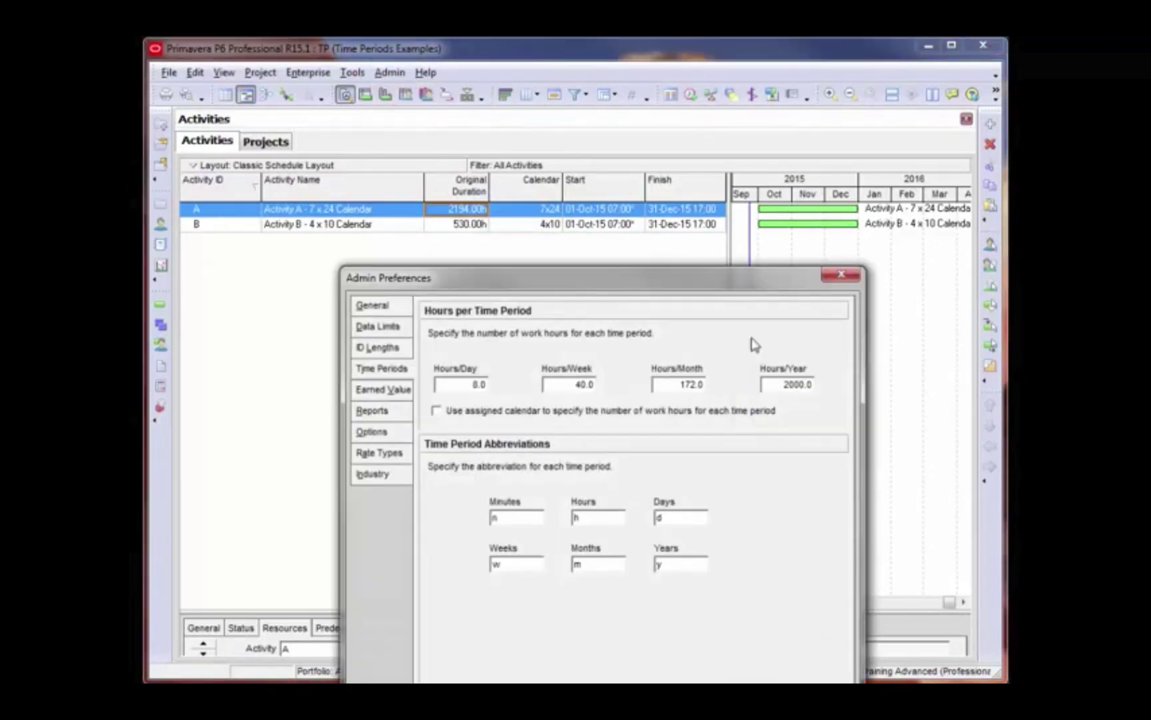
drag(602, 285, 669, 337)
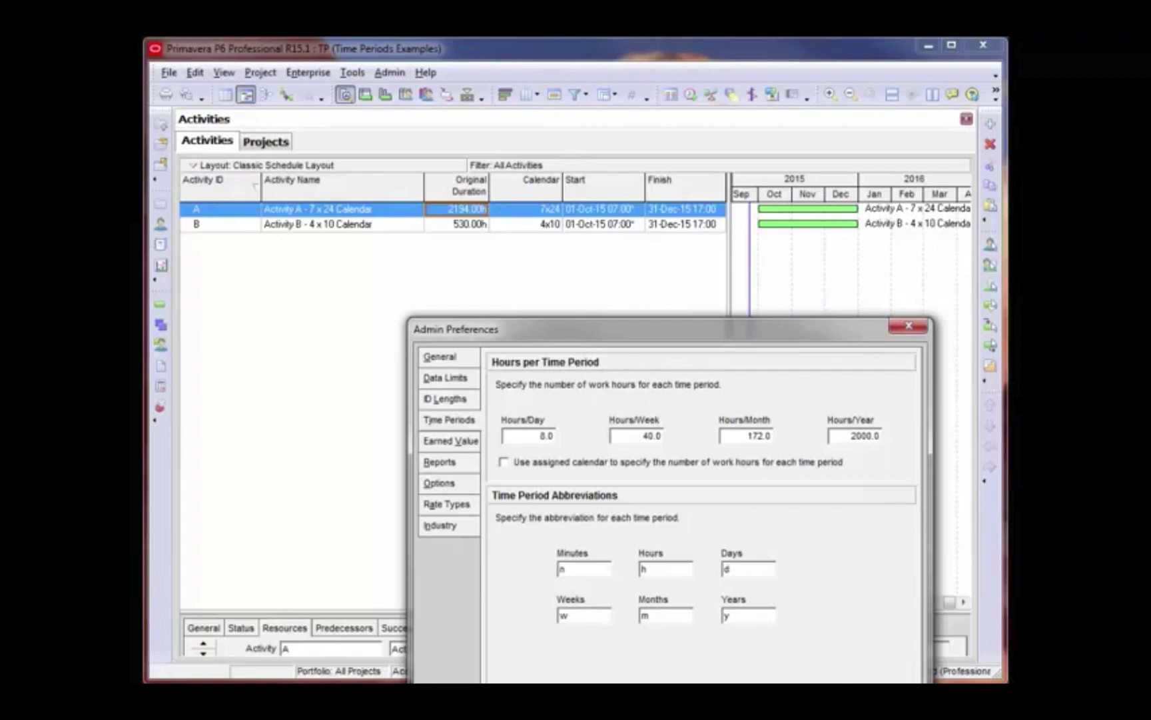
click(842, 661)
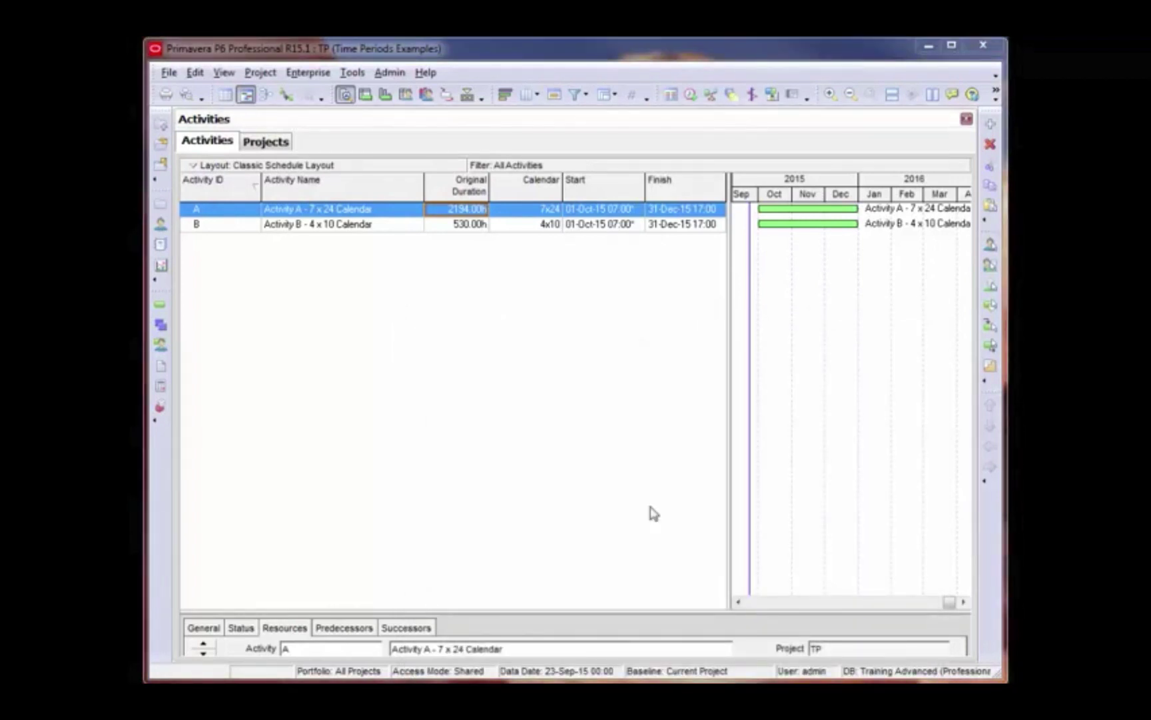
Set the Durations Format unit of time to Day in the User Preferences and compare the durations of activities A and B
click(195, 72)
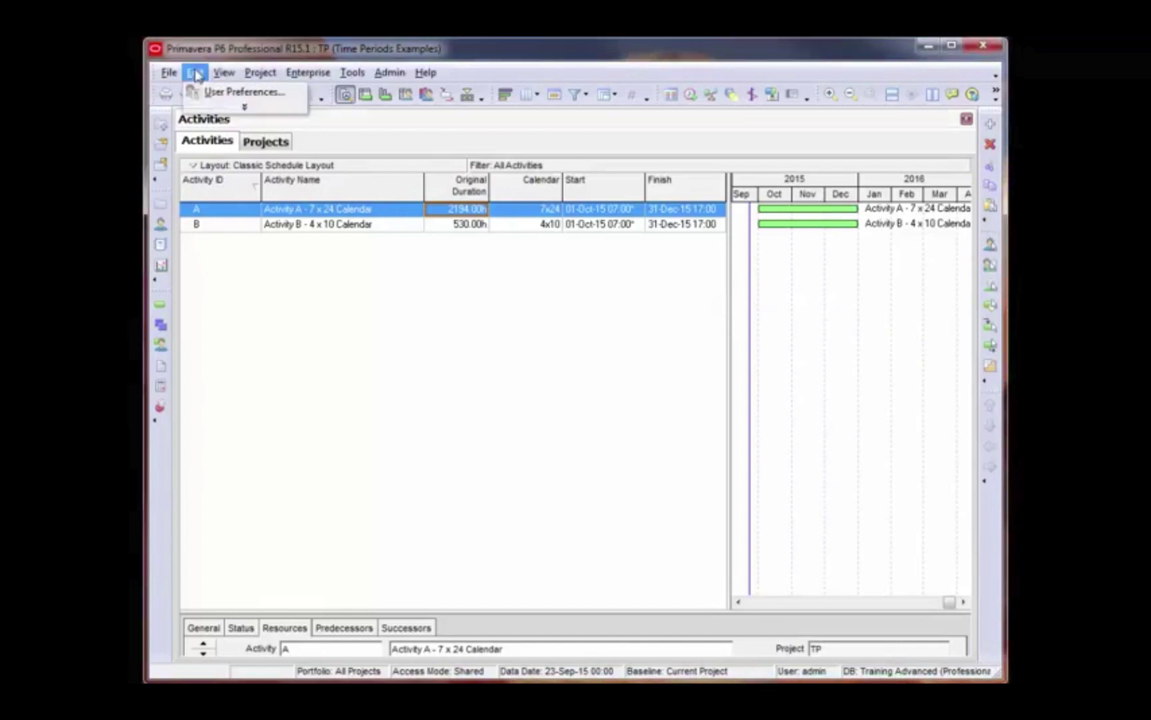
click(212, 92)
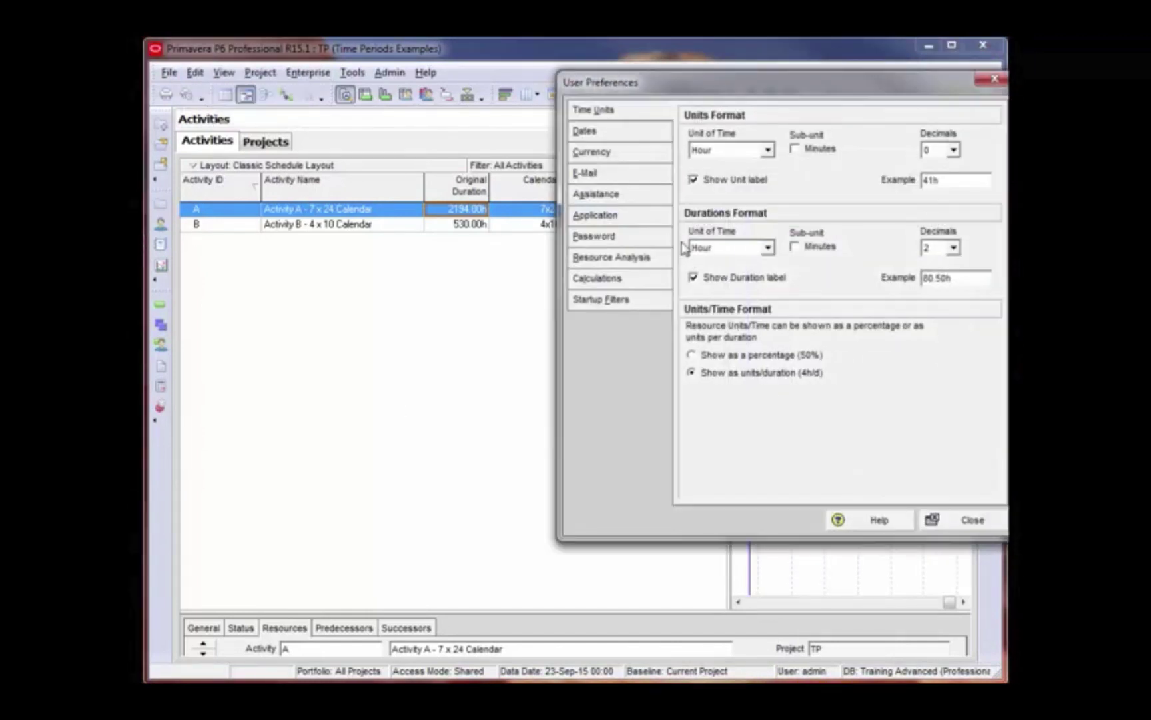
click(732, 247)
click(731, 279)
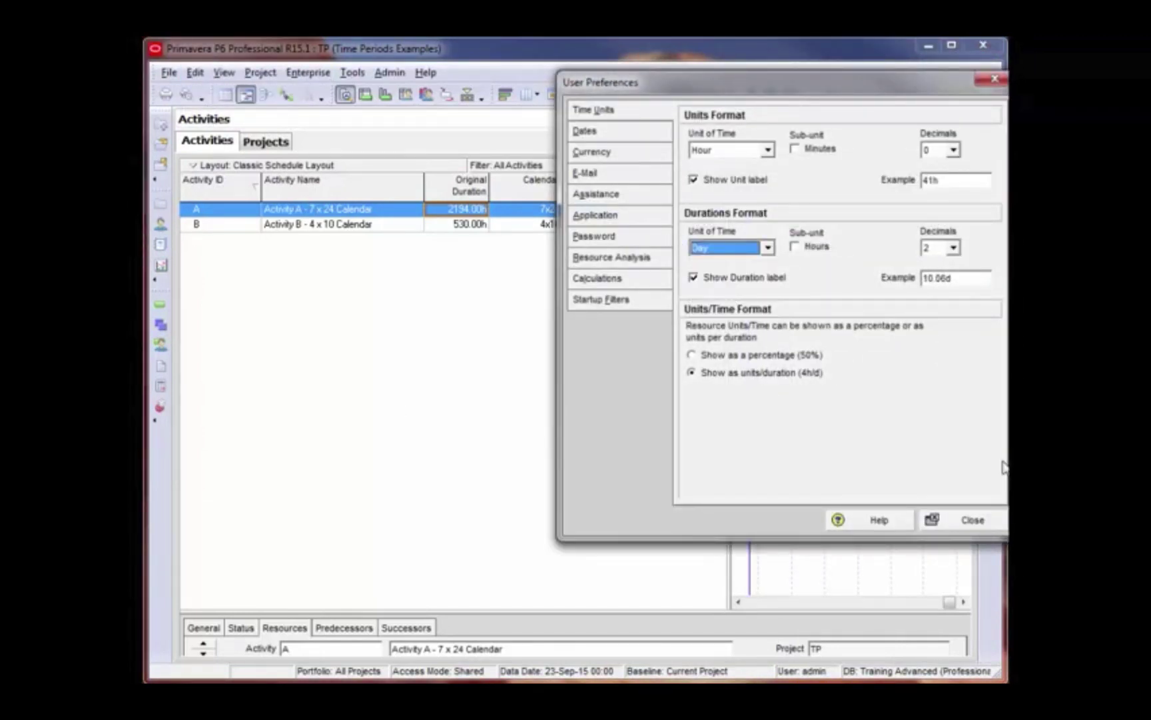
click(990, 521)
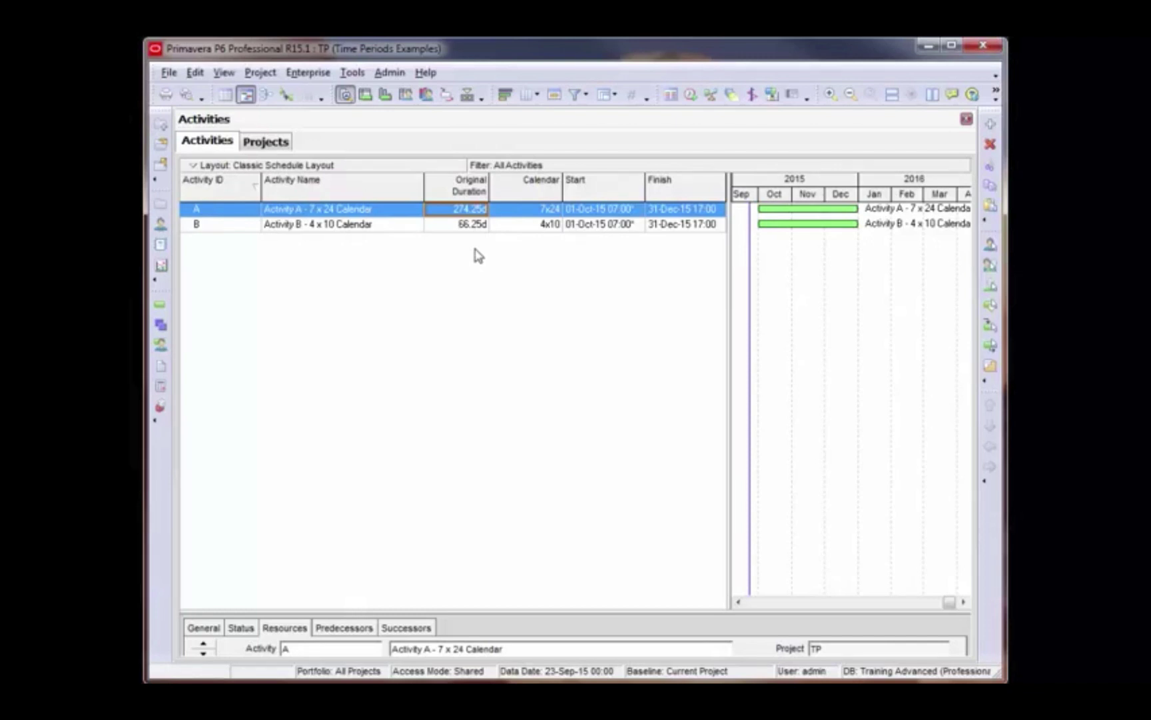
Change the Durations Format unit of time to Week and compare both activities' original durations
click(196, 73)
click(233, 92)
click(766, 247)
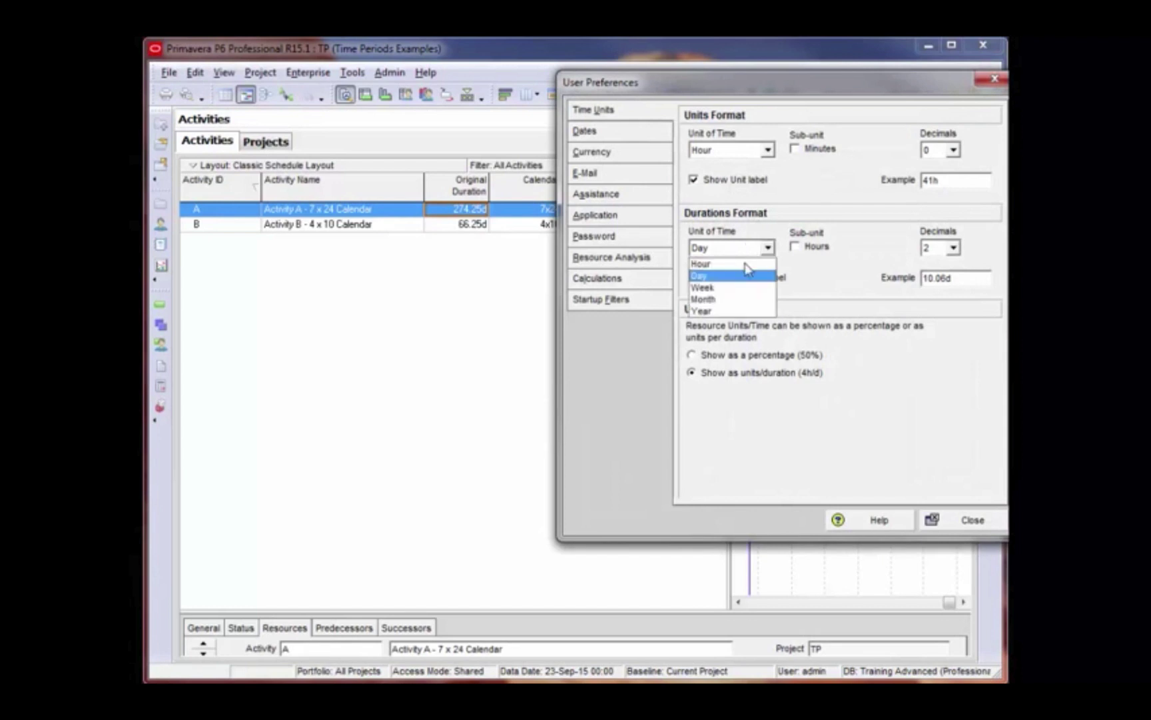
click(741, 287)
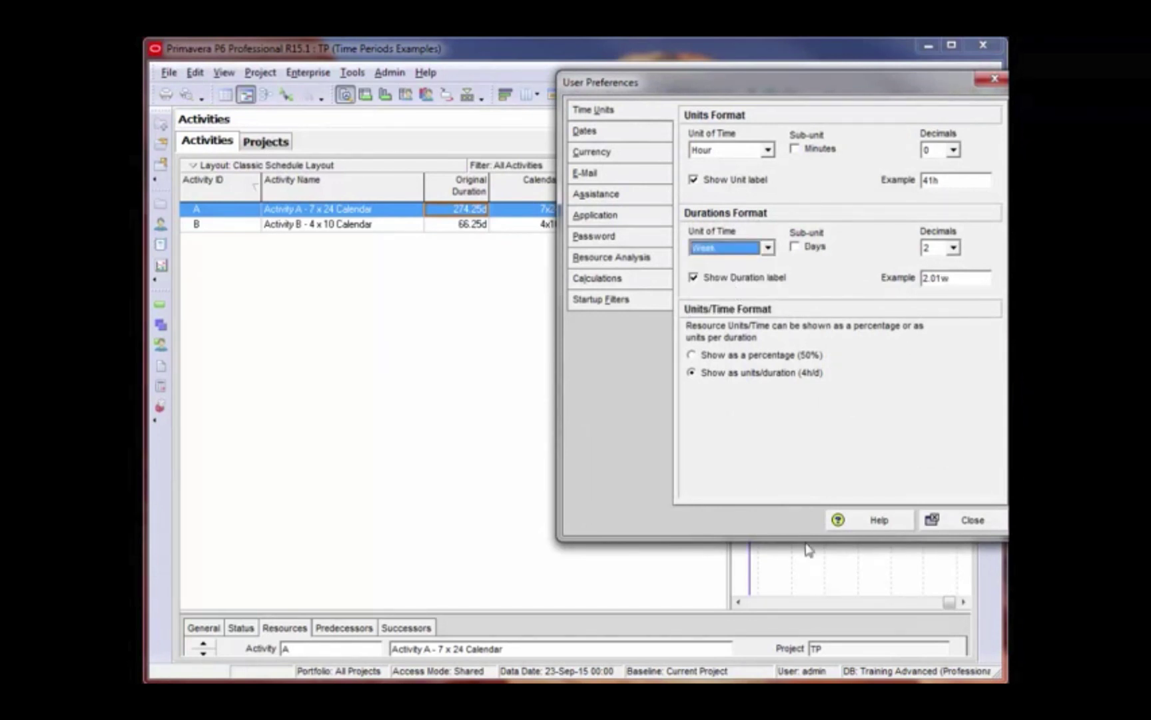
click(967, 521)
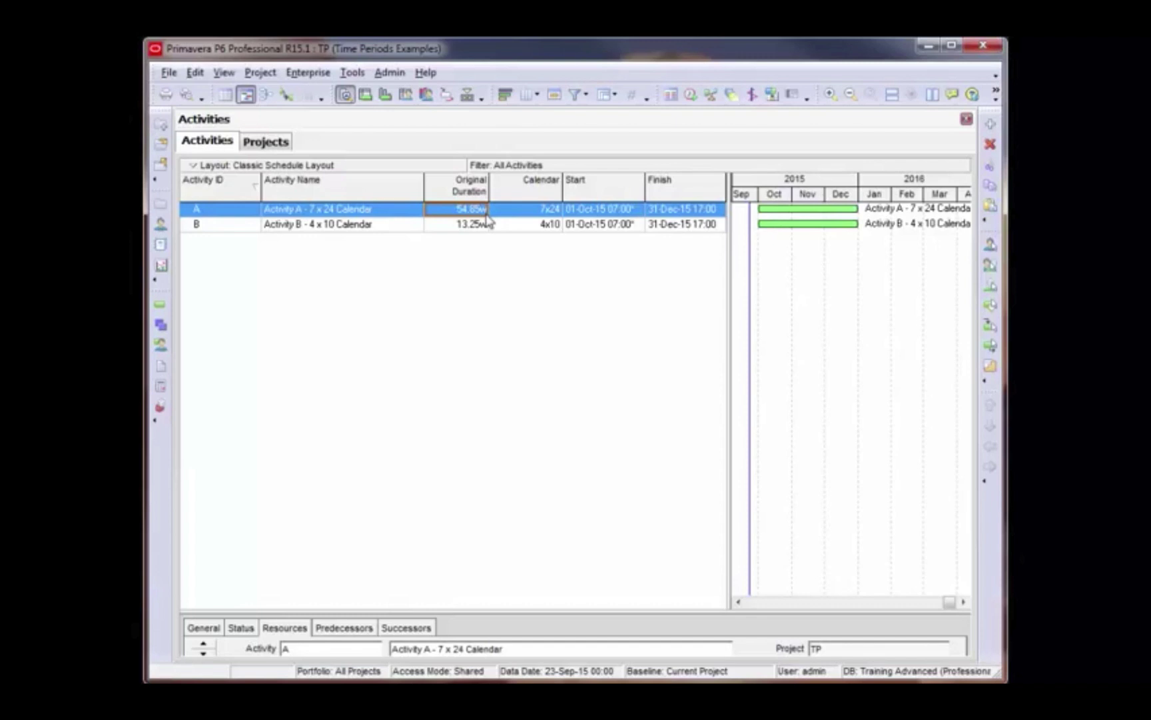
Change the Durations Format unit of time to Month and compare both activities' original durations
click(195, 72)
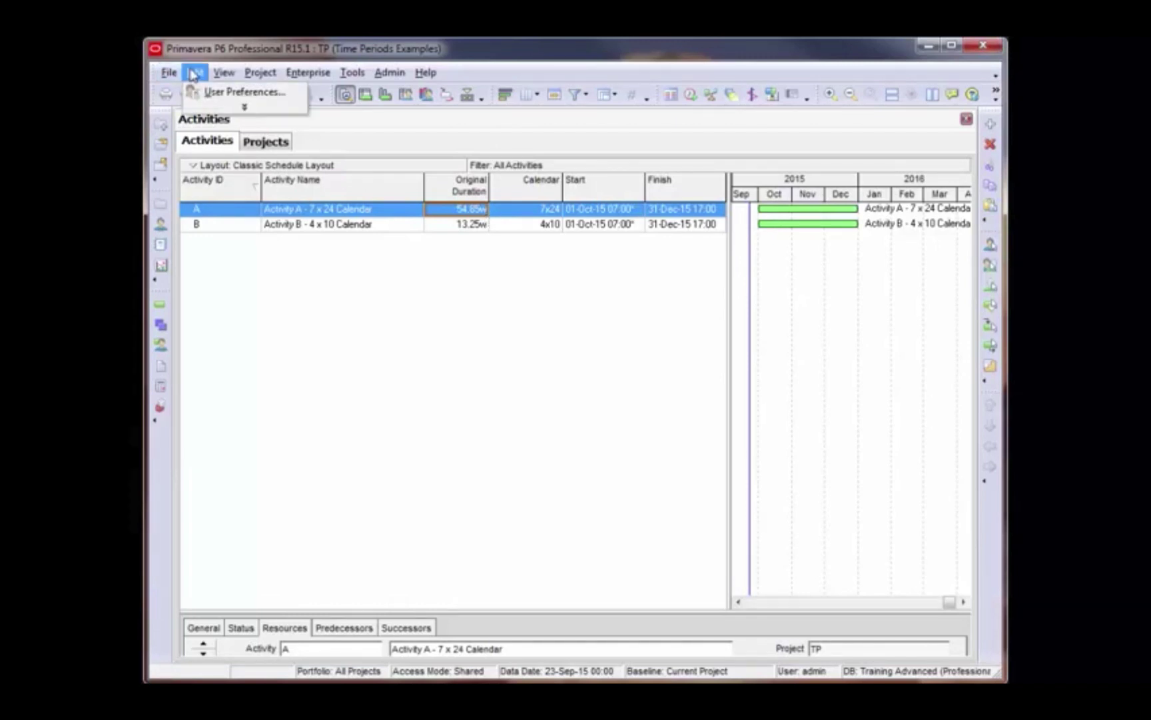
click(212, 93)
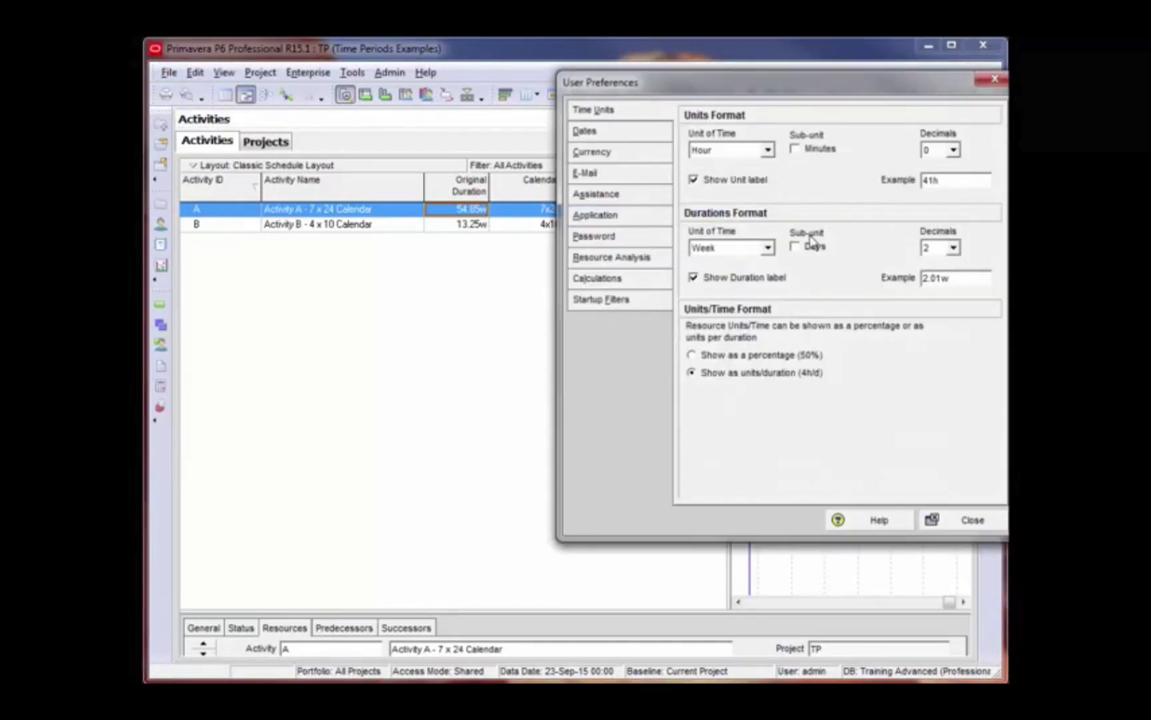
click(750, 249)
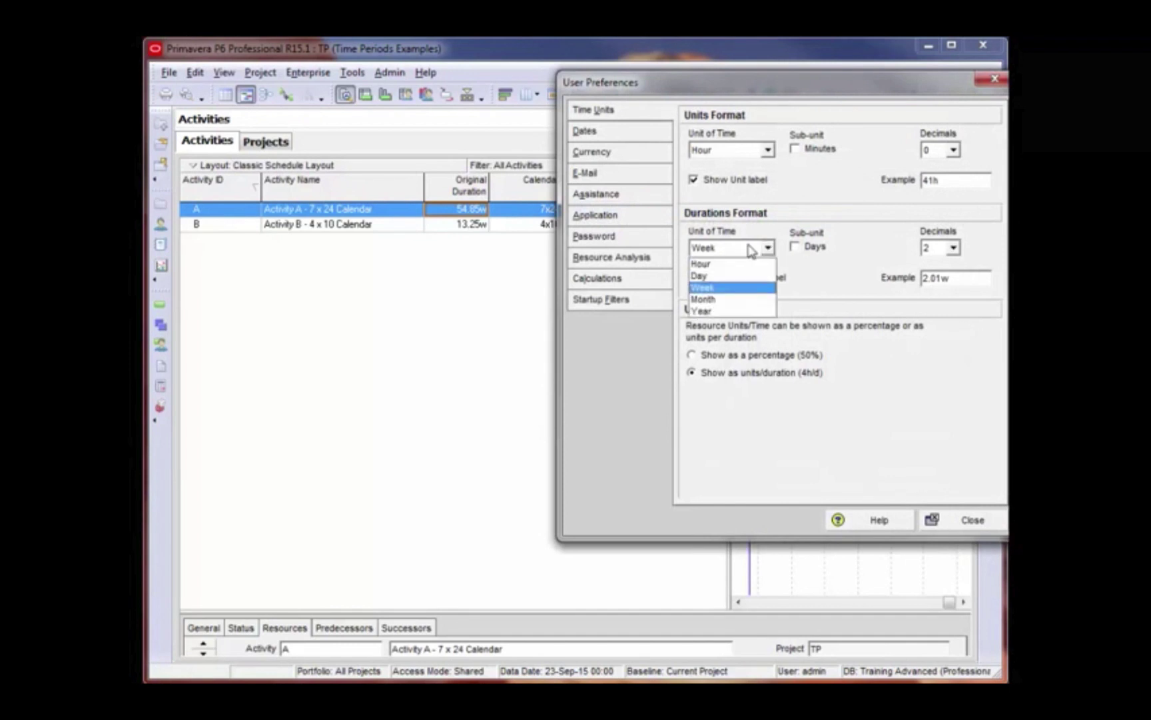
click(726, 300)
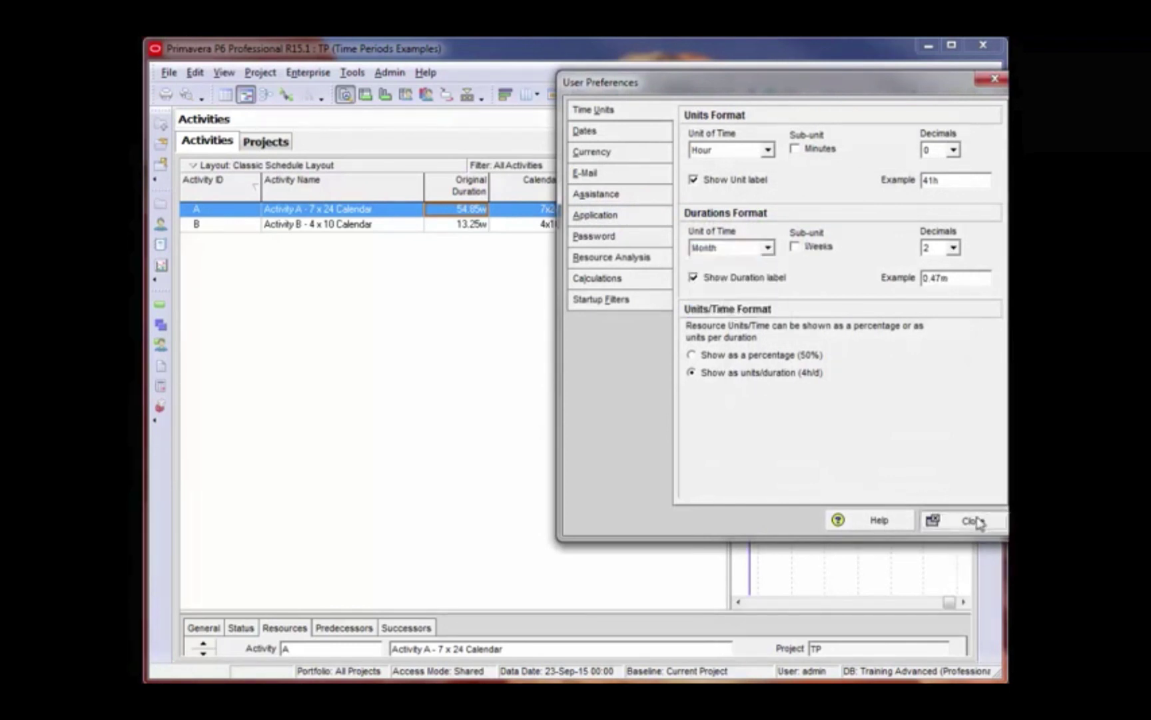
click(973, 520)
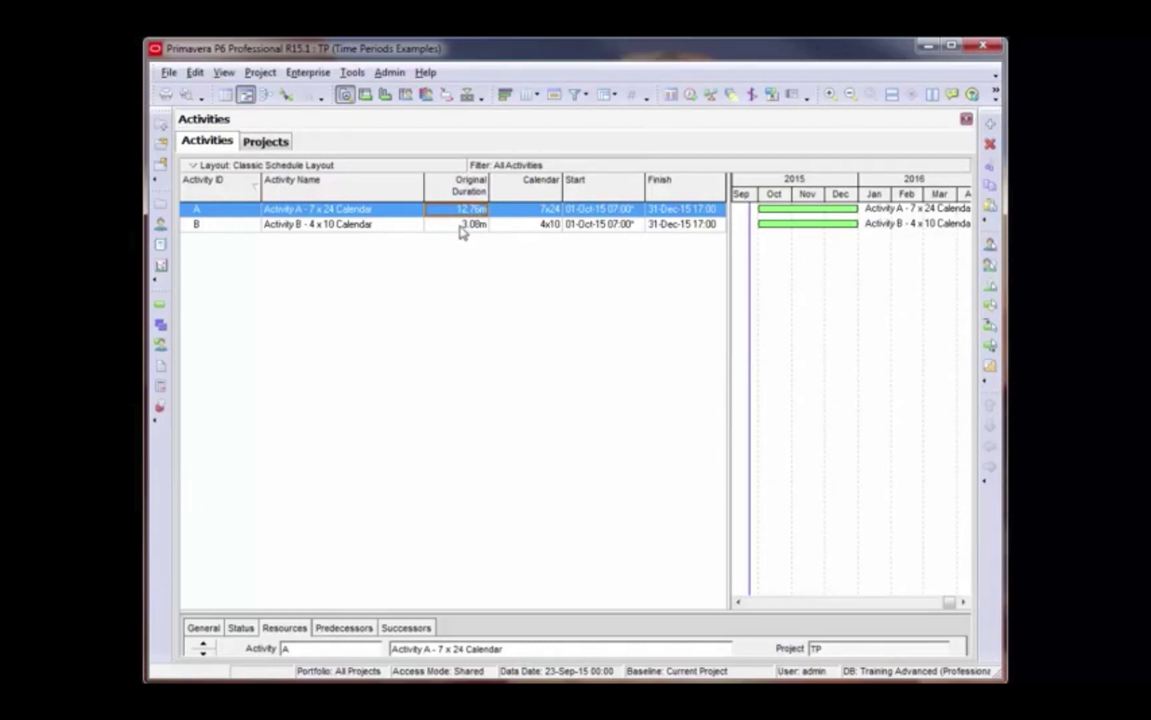
Change the Durations Format unit of time to Year in the User Preferences and close them
click(192, 74)
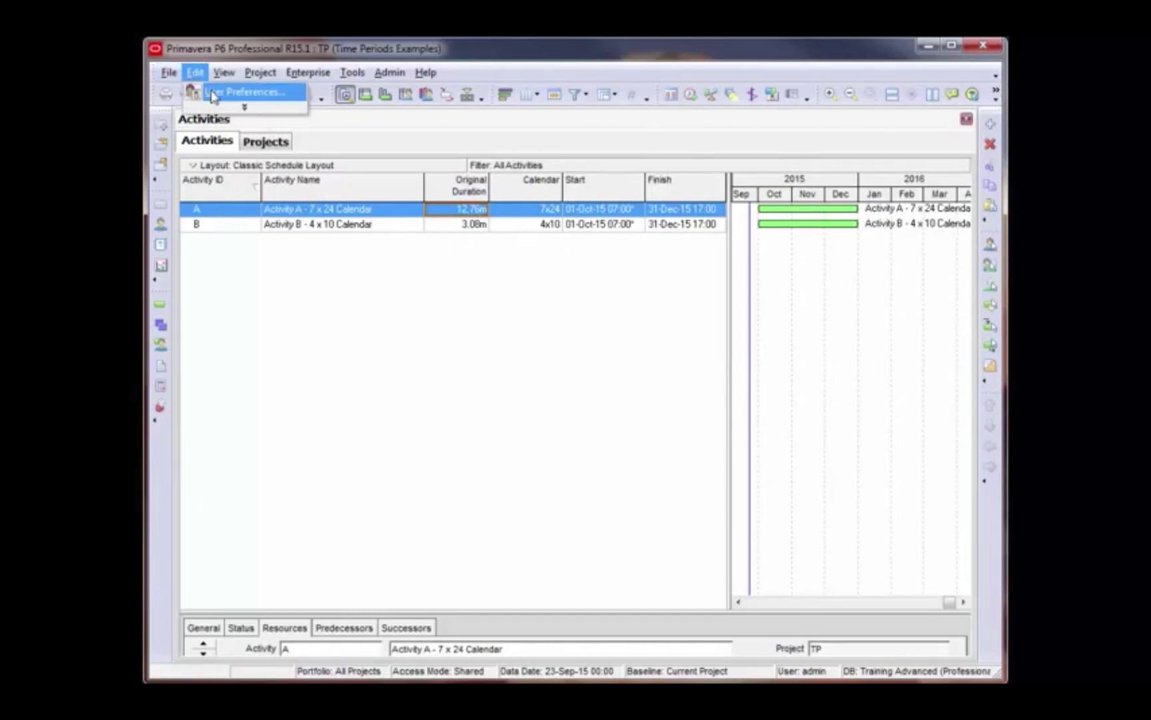
click(216, 92)
click(766, 248)
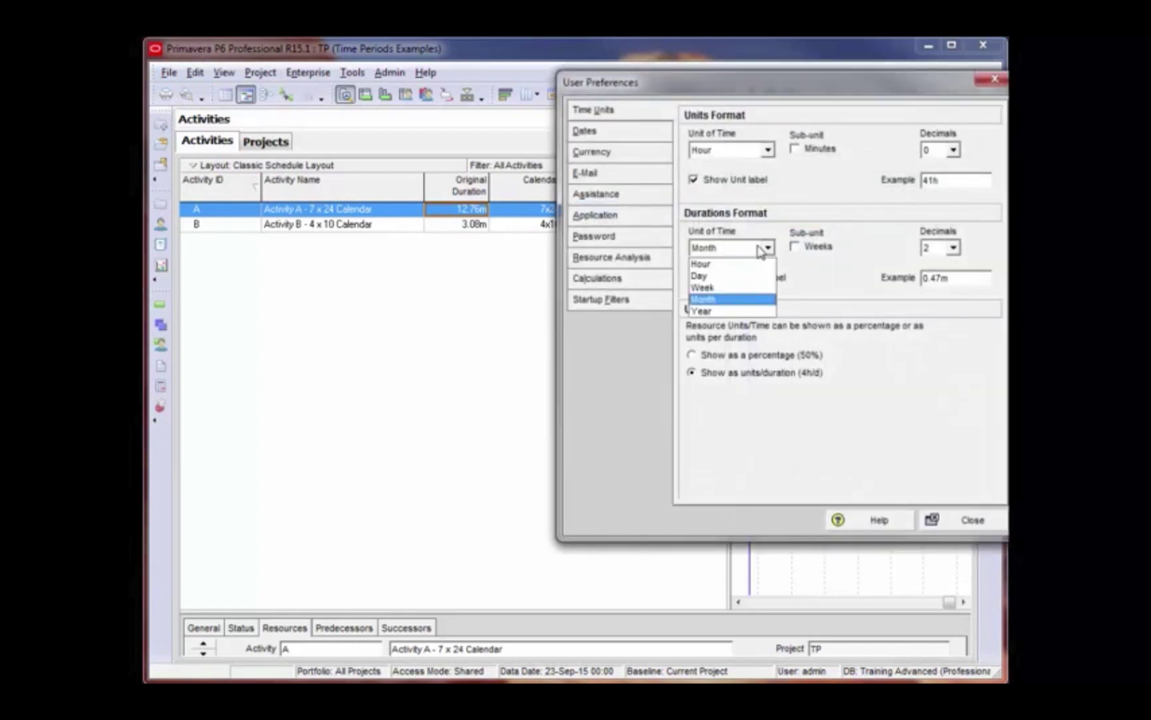
click(727, 314)
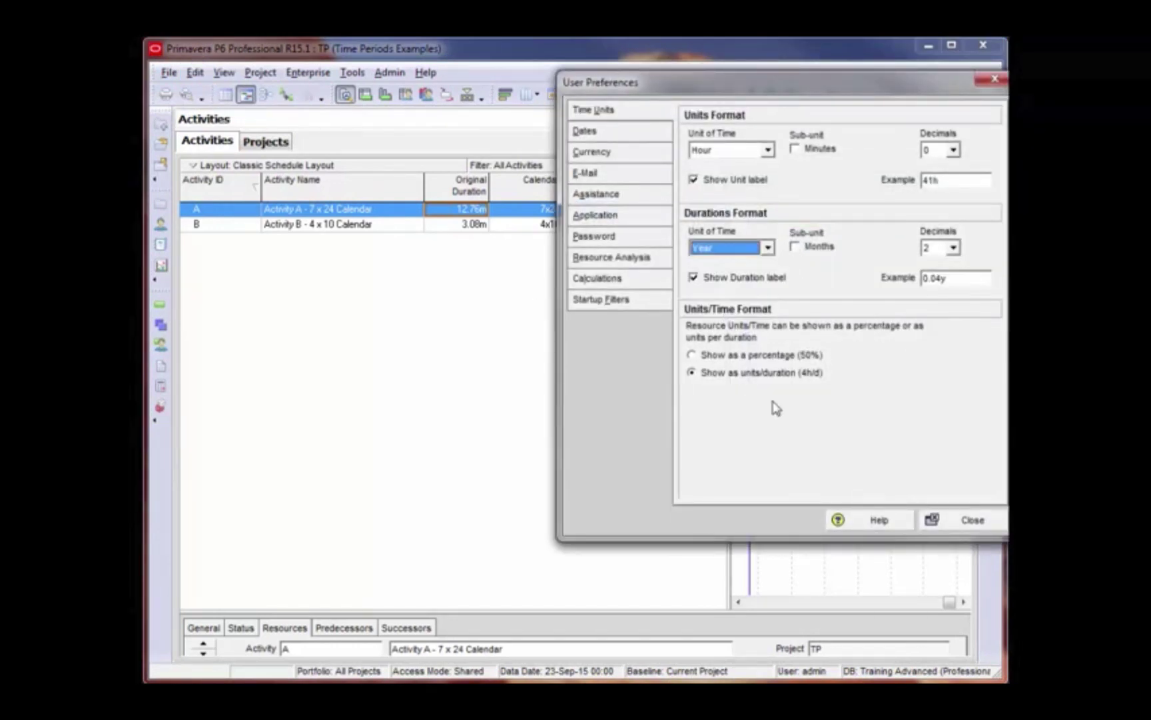
click(973, 520)
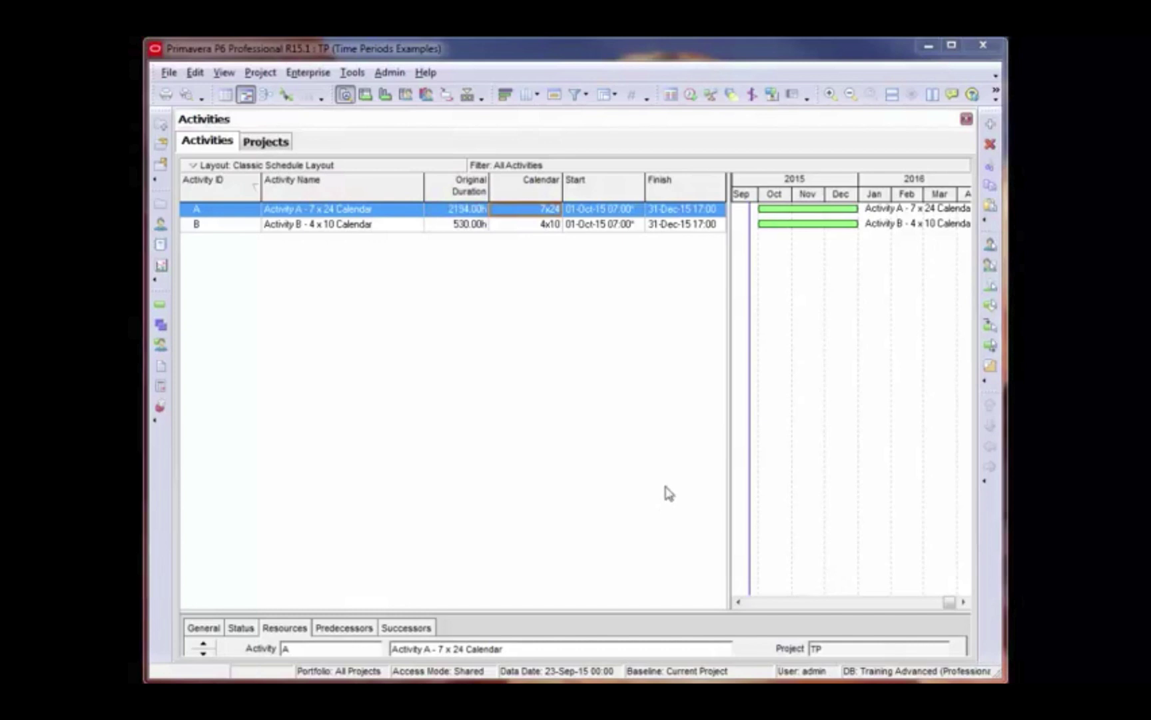
Enable using the assigned calendar to specify work hours for each time period in the Admin Preferences and close them
click(383, 73)
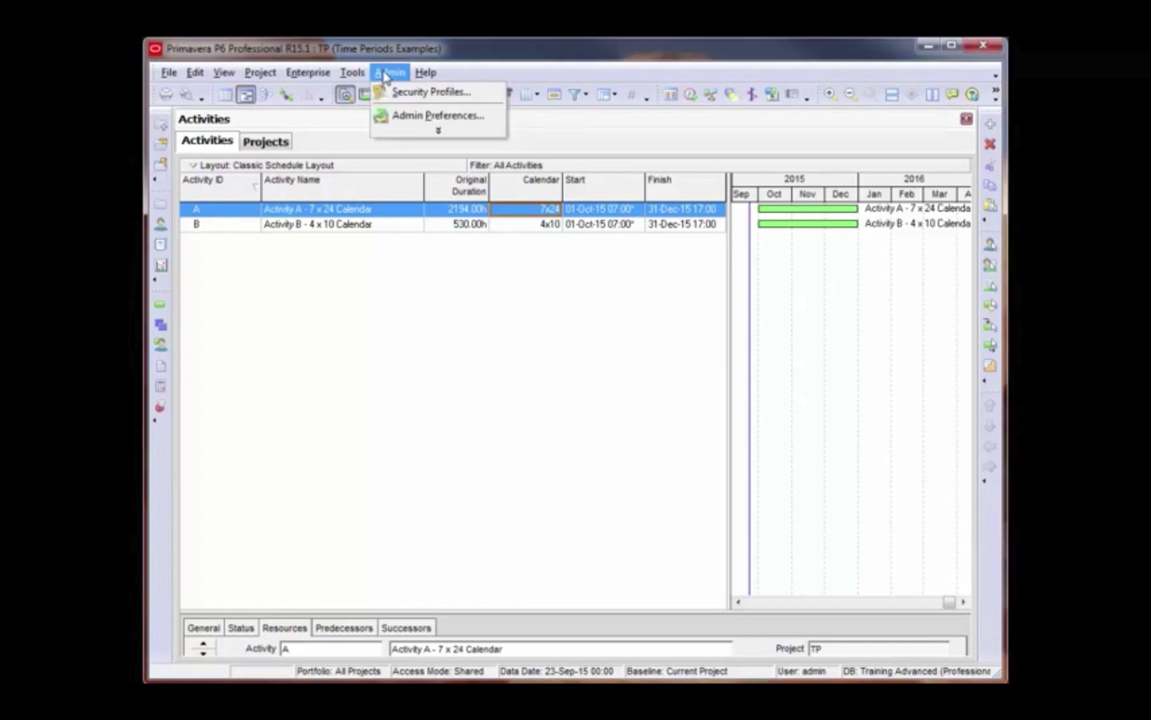
click(399, 121)
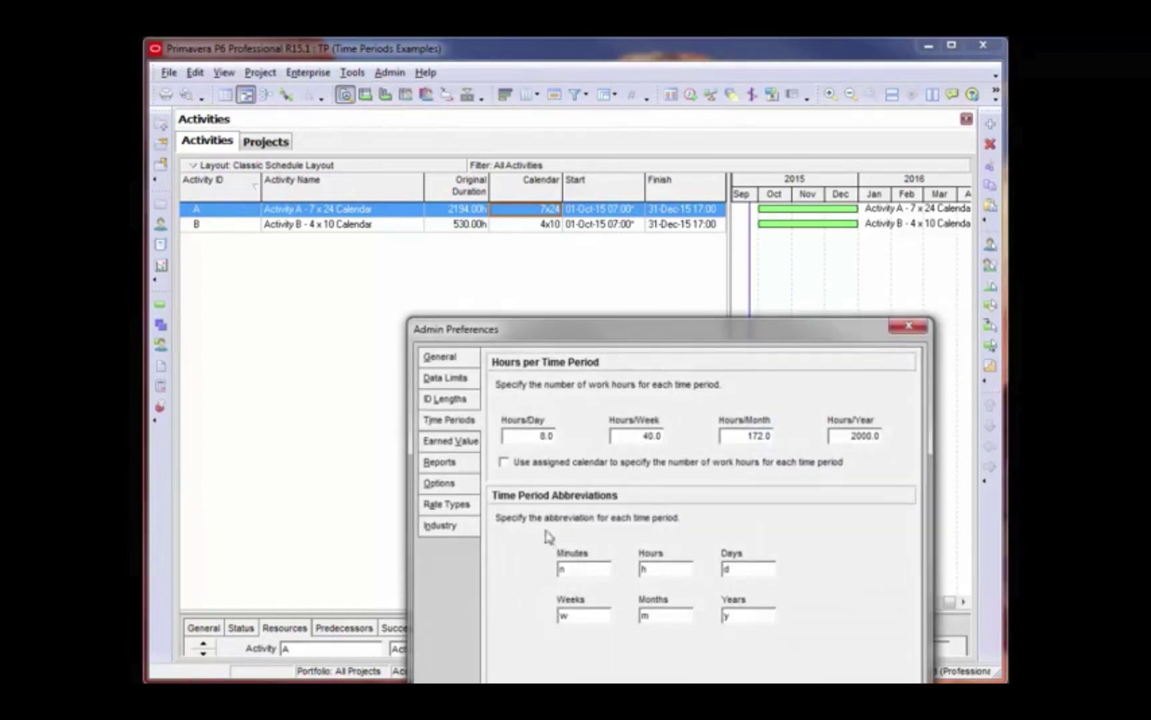
click(504, 463)
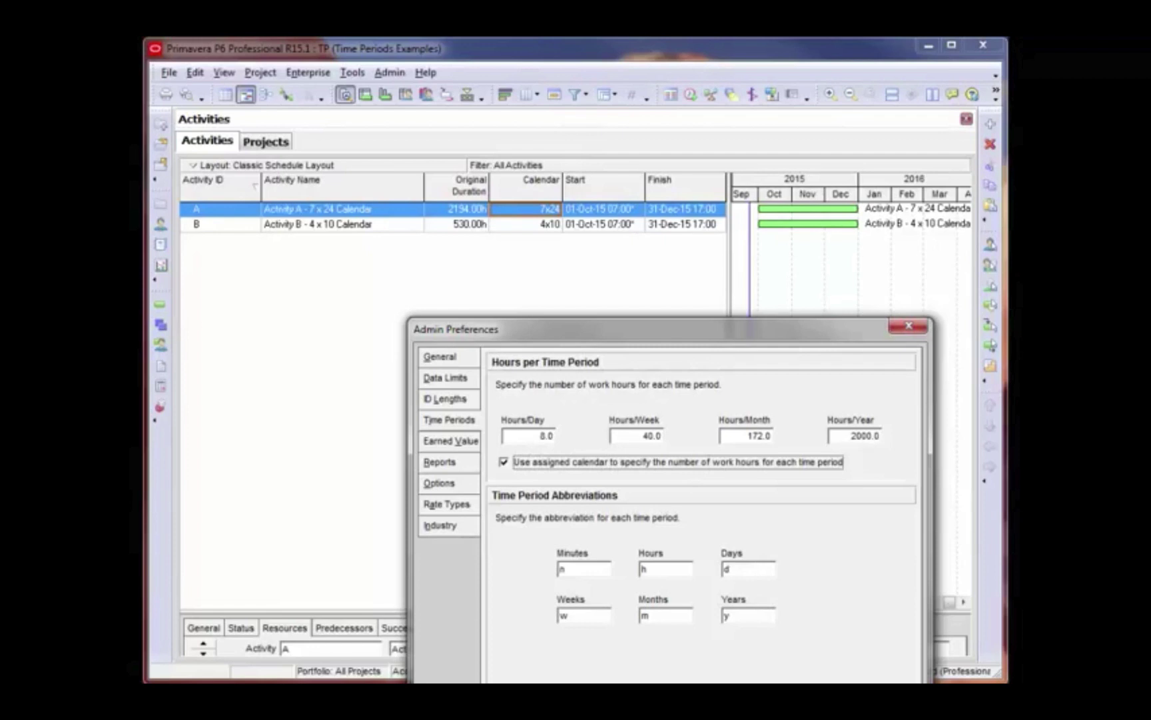
key(Escape)
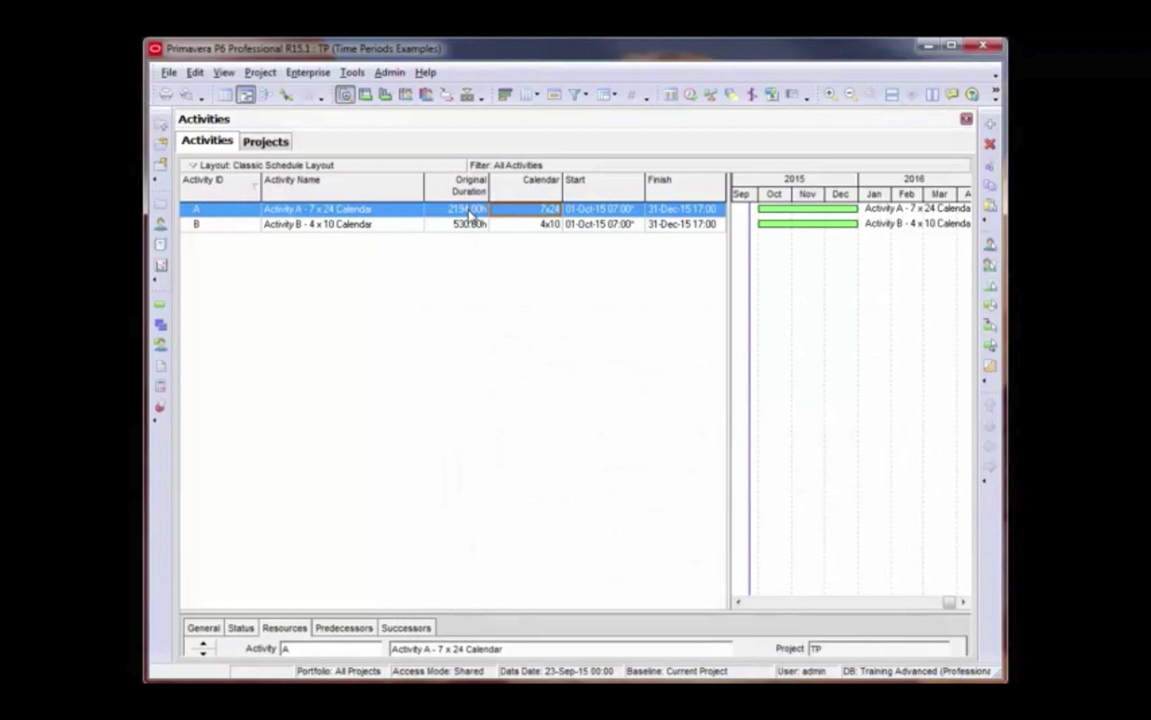
Check the hours per time period defined for the global 4x10 calendar and accept them unchanged
click(315, 75)
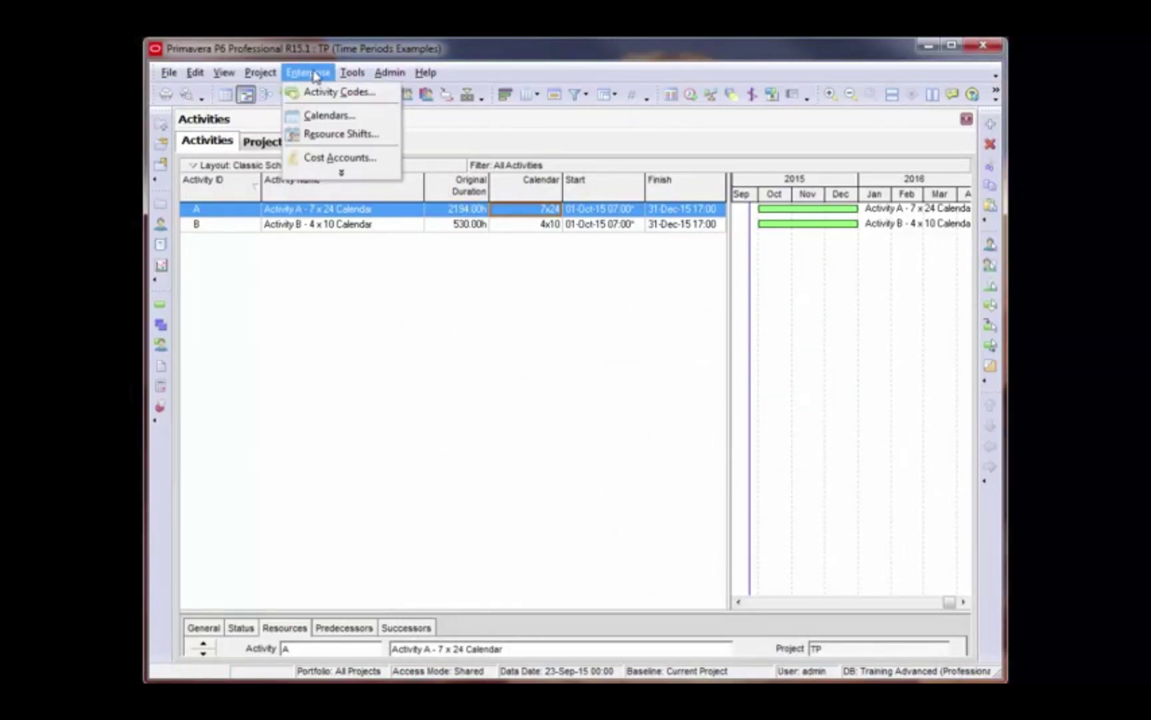
click(318, 119)
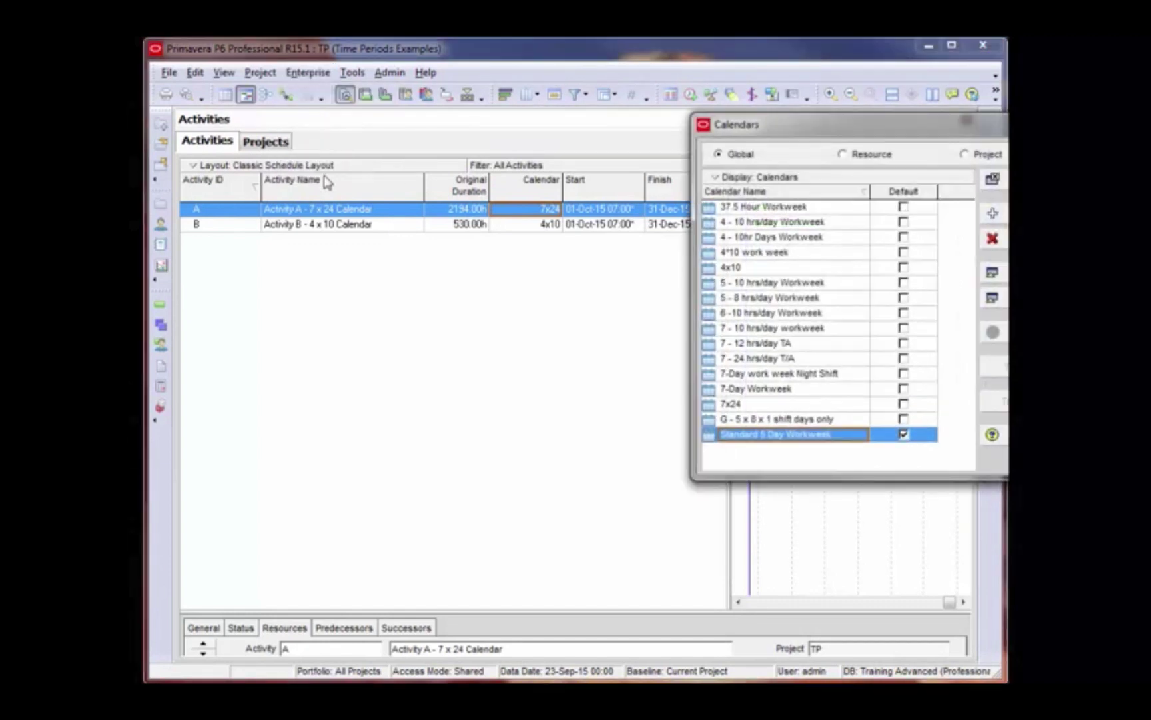
click(774, 267)
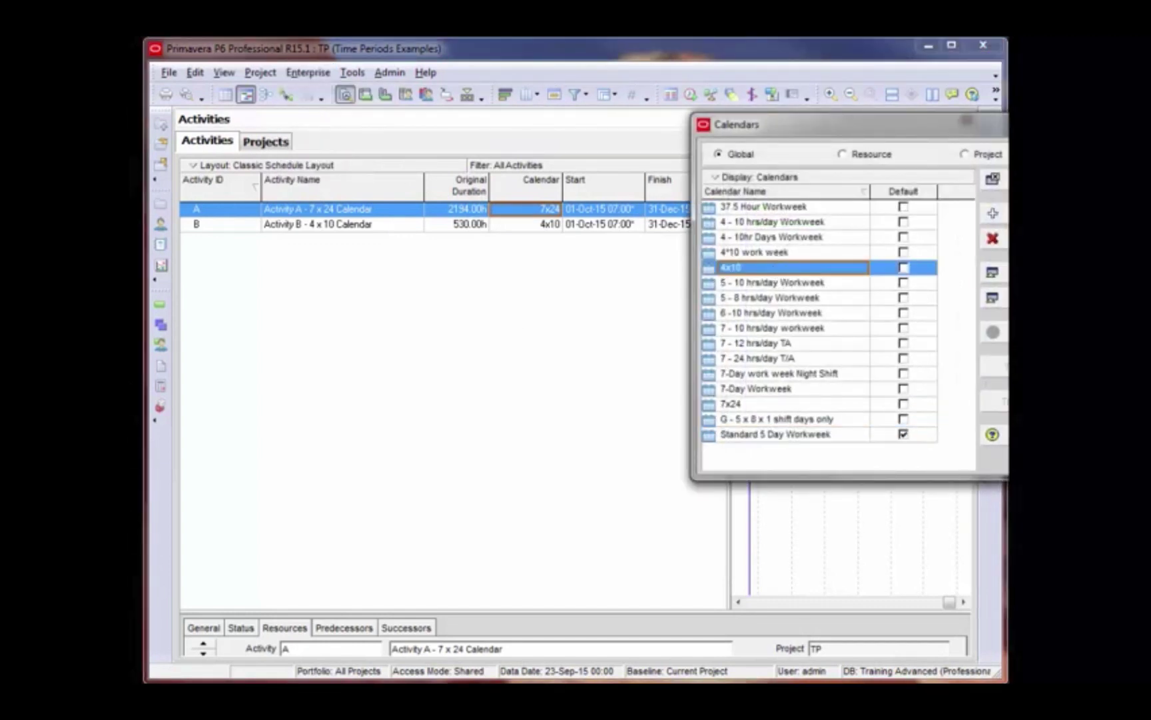
click(992, 271)
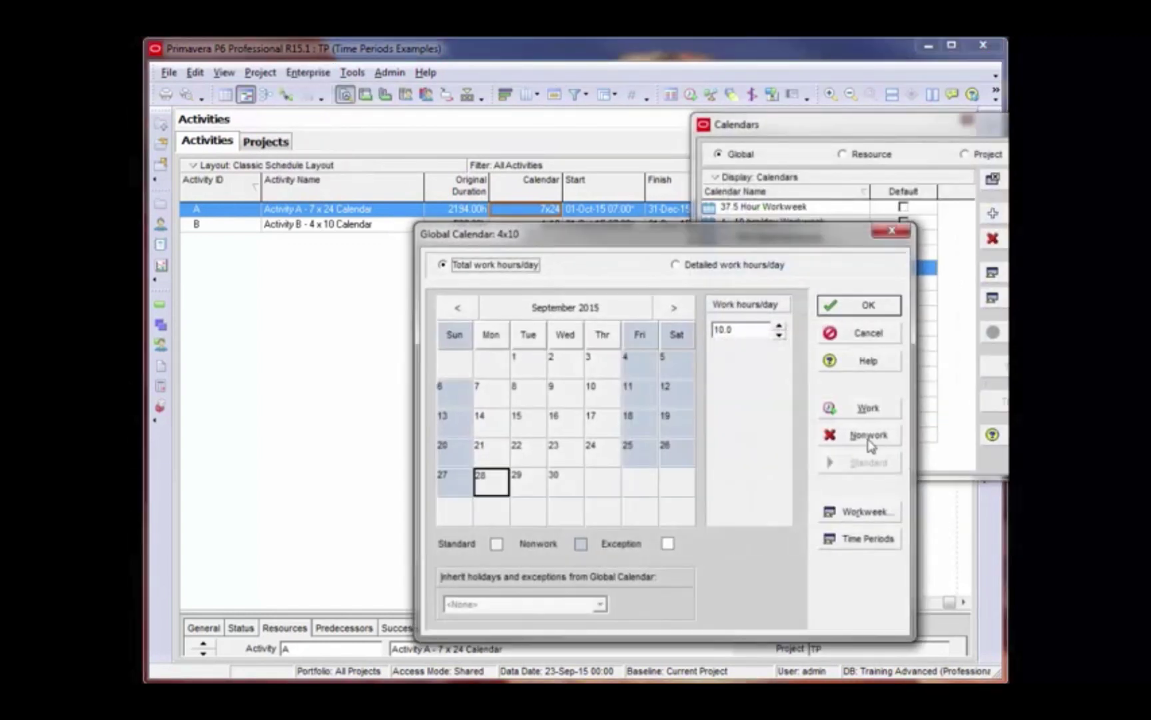
click(877, 543)
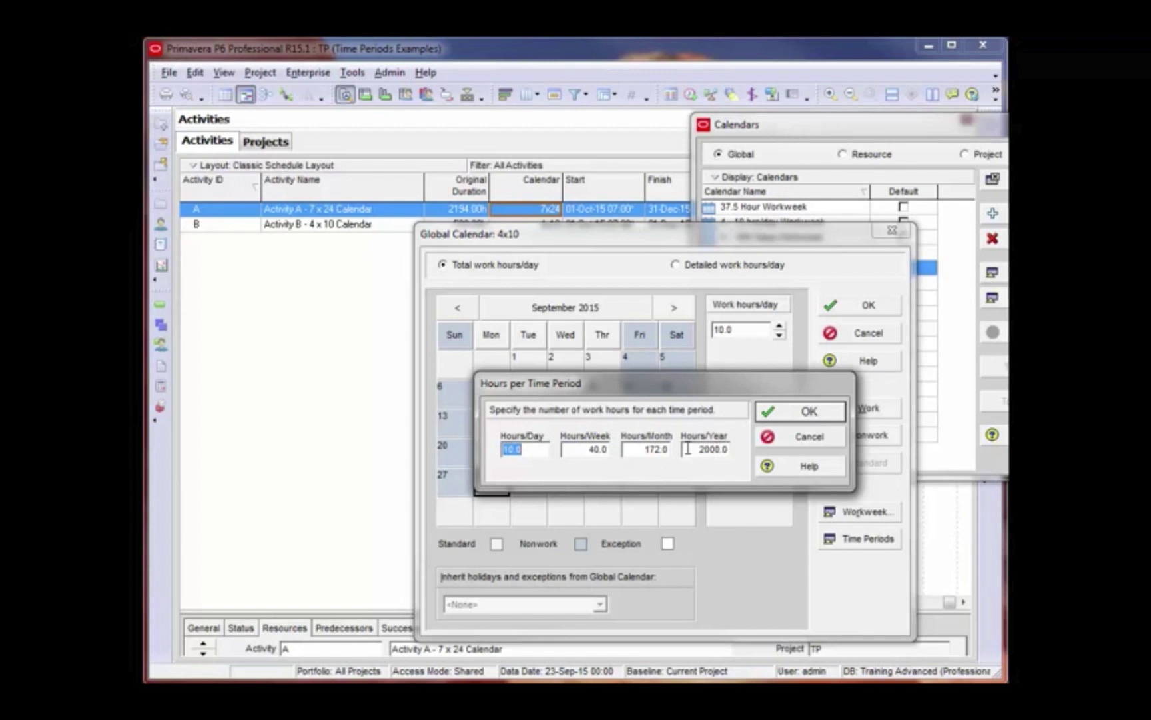
click(823, 413)
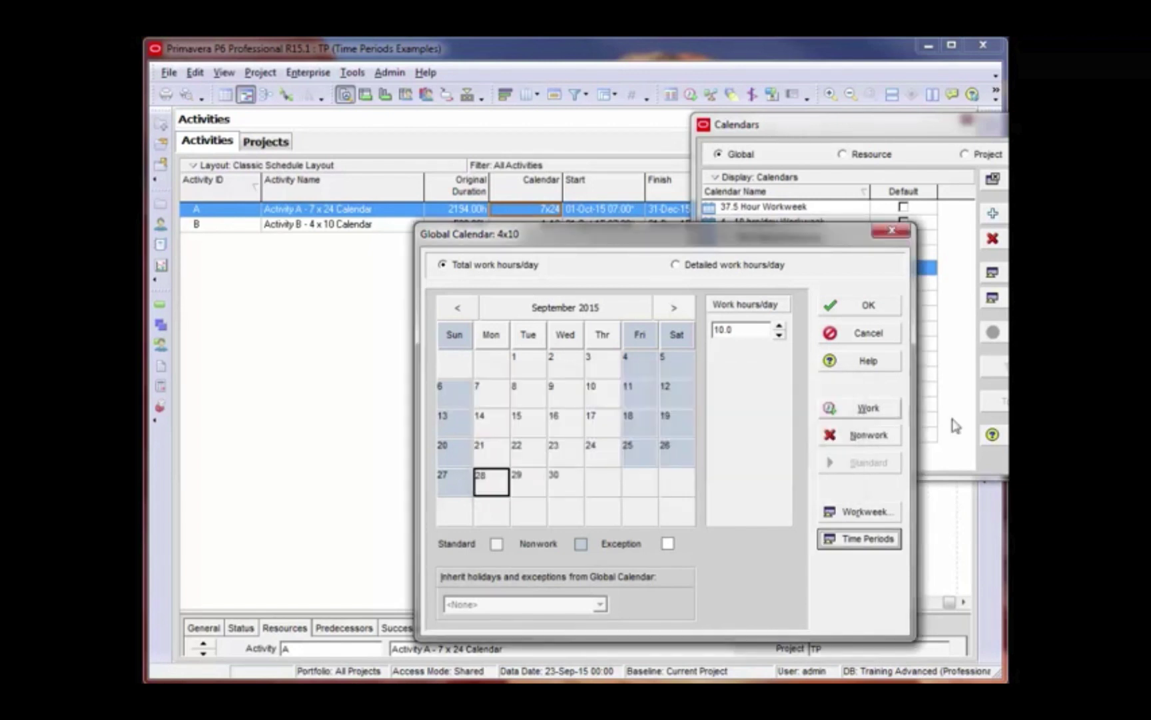
click(873, 308)
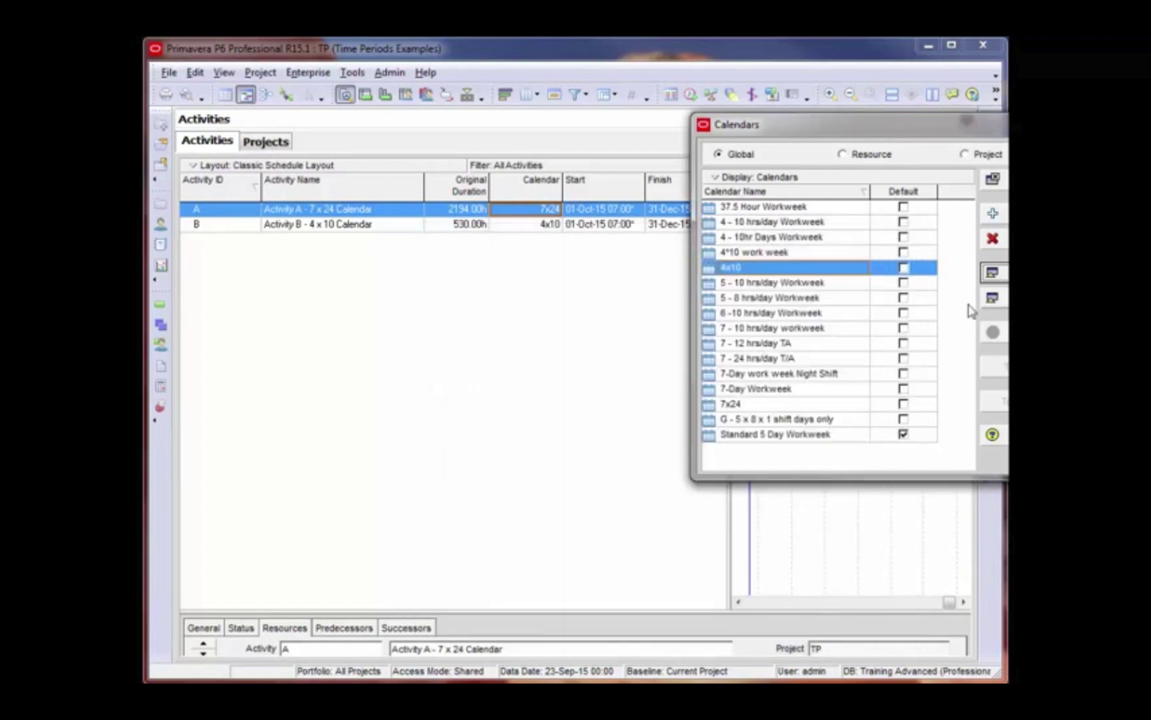
Review the hours per day, week, month and year of the global 7x24 calendar, and close the Calendars dialog
click(767, 405)
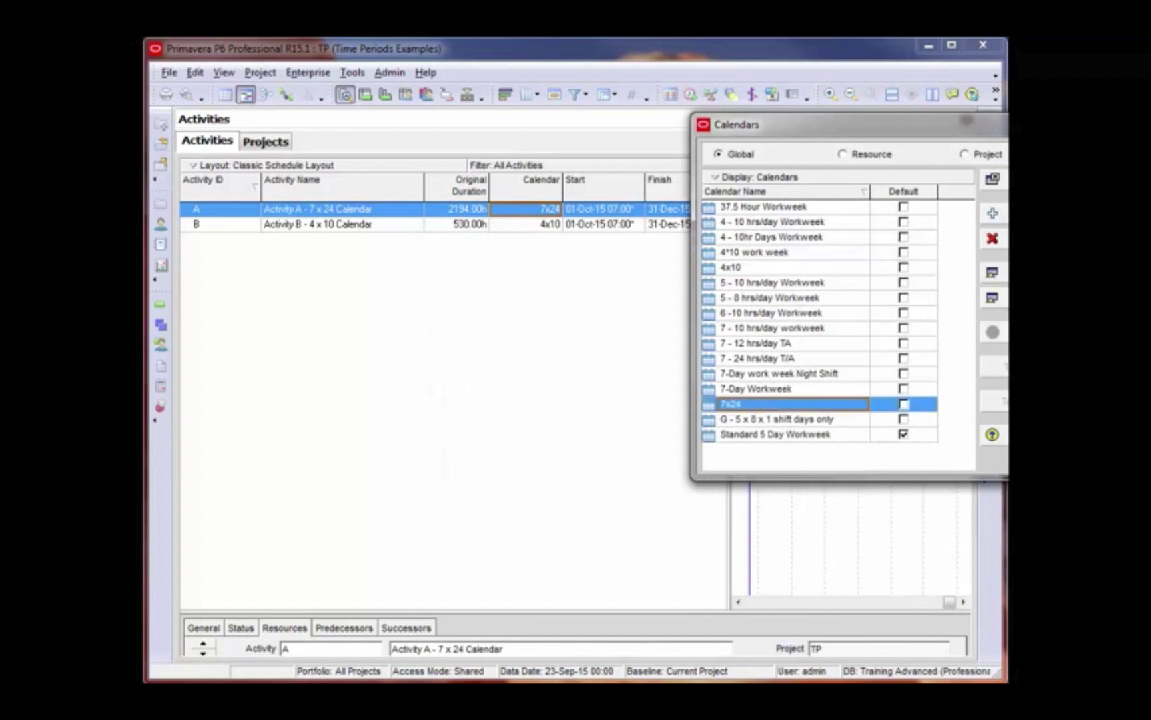
click(991, 273)
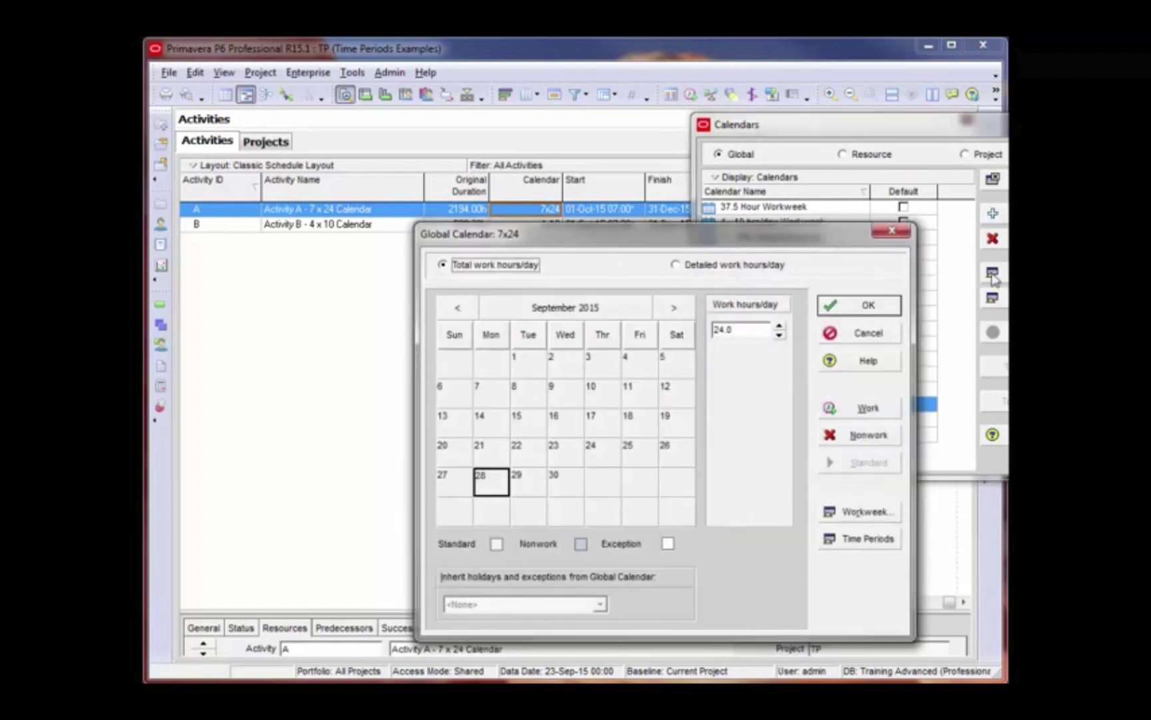
click(866, 540)
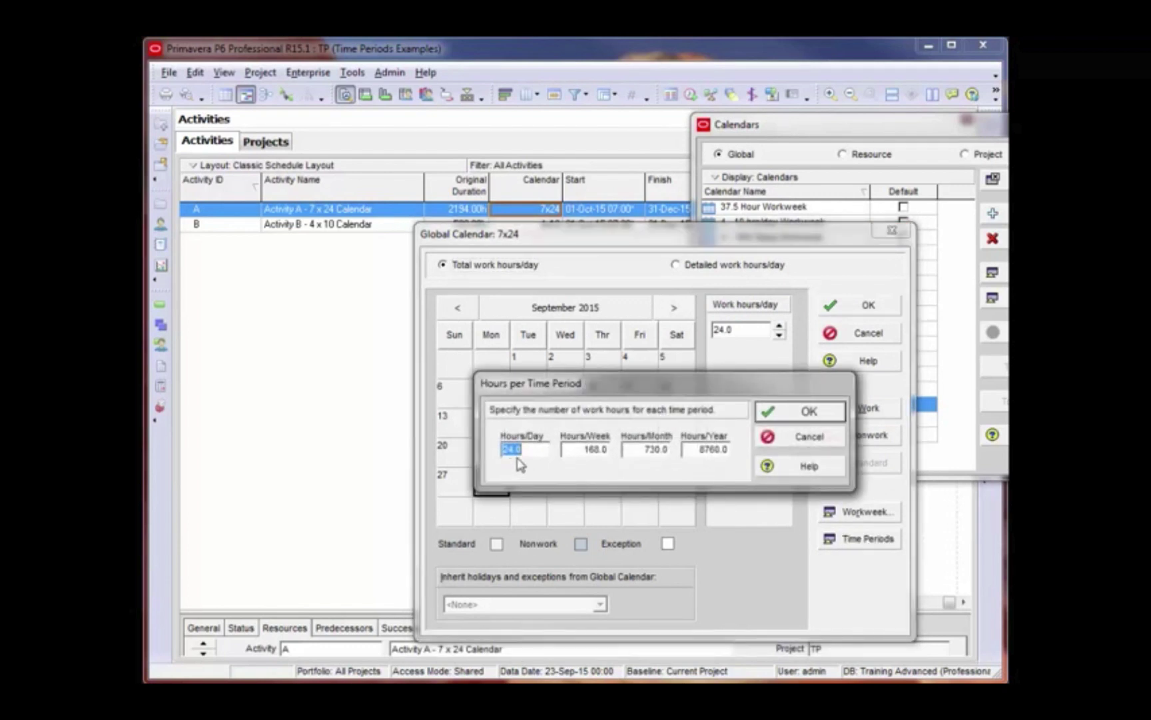
click(535, 444)
click(805, 411)
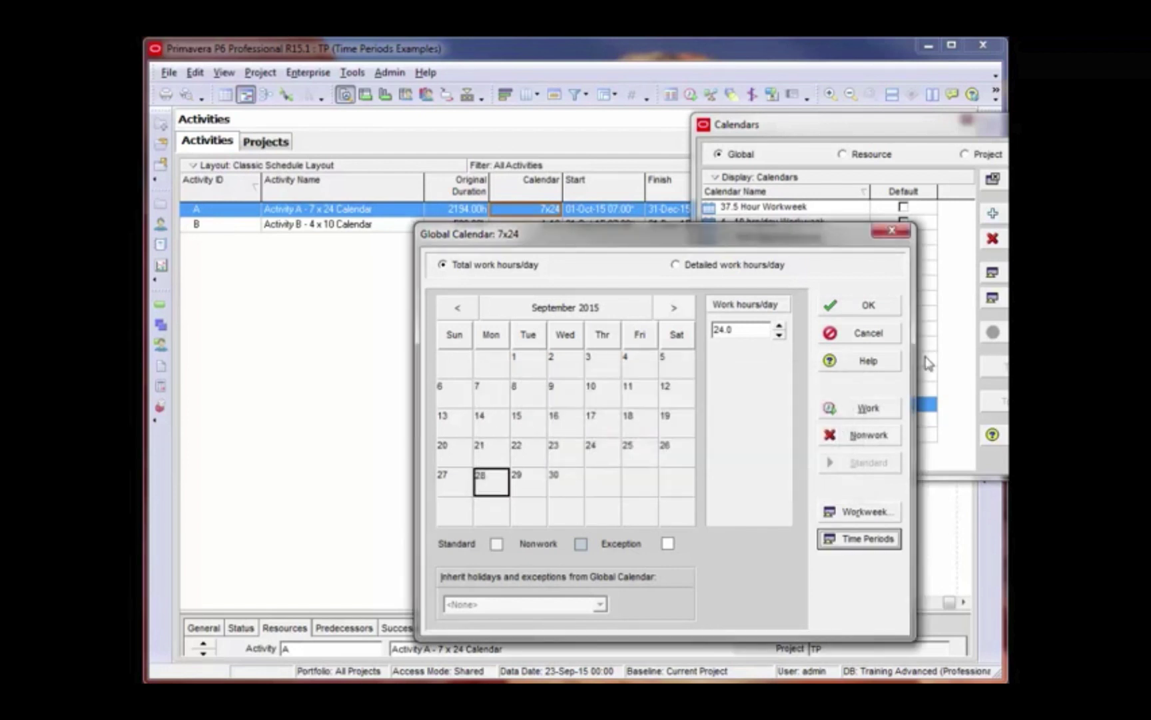
click(869, 305)
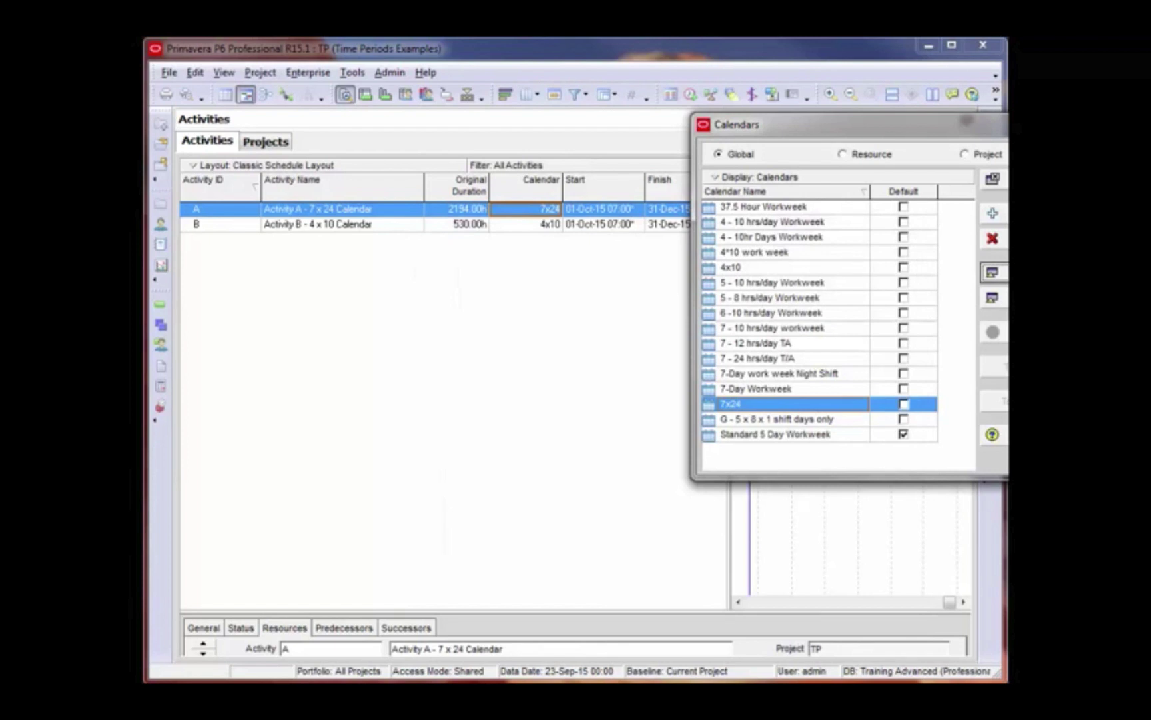
click(992, 179)
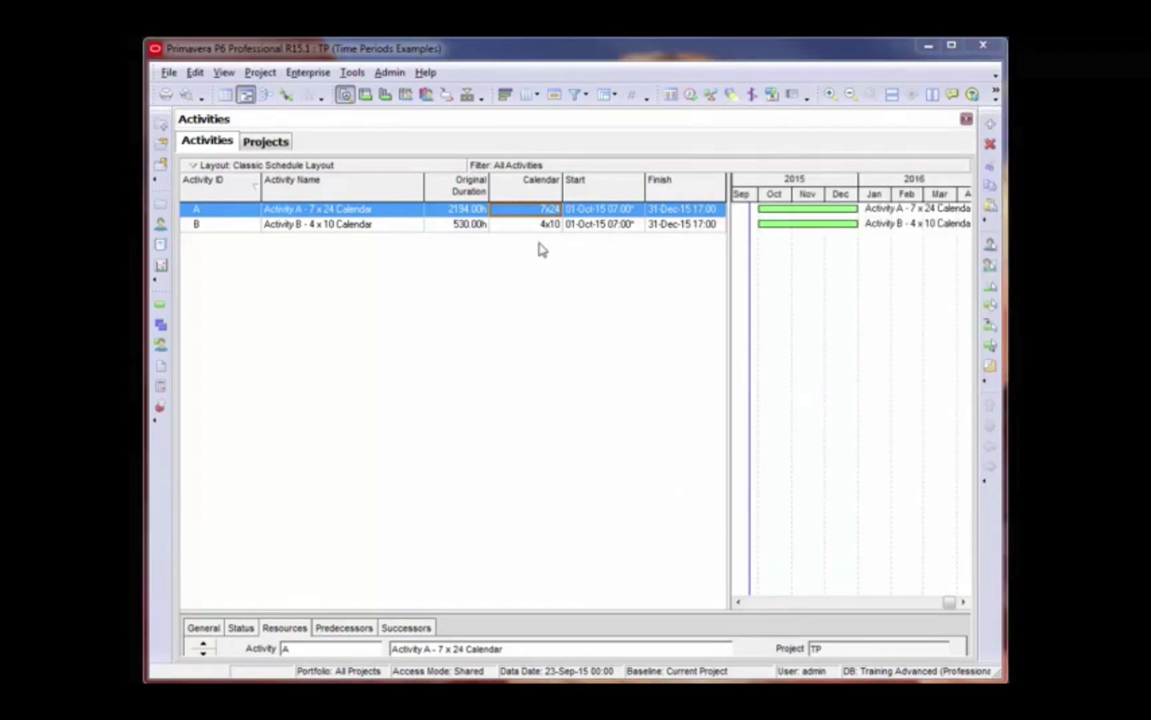
Set the Durations Format unit of time to Day in the User Preferences and close them
click(448, 211)
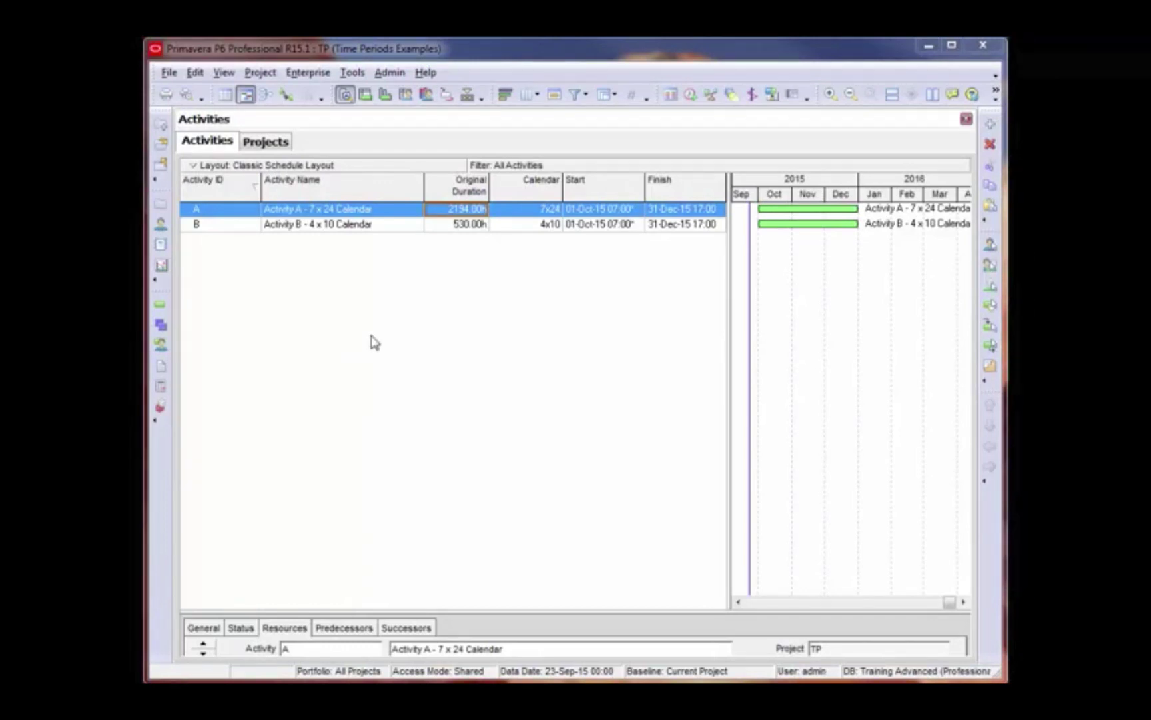
click(198, 74)
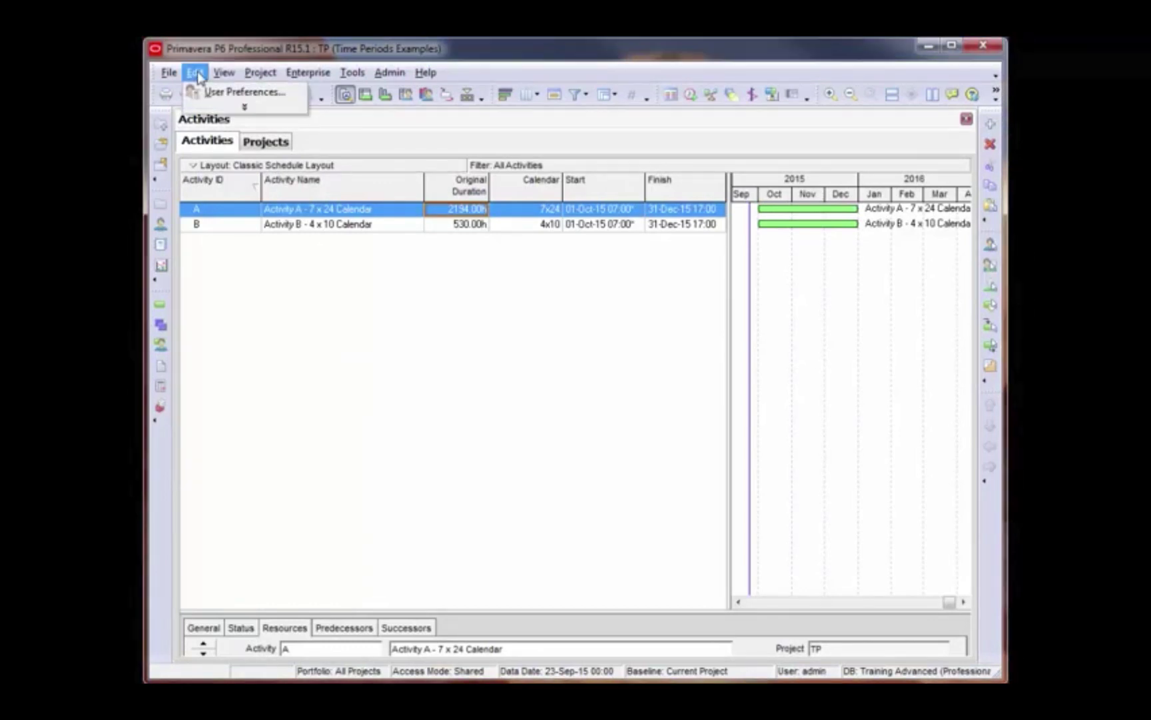
click(241, 92)
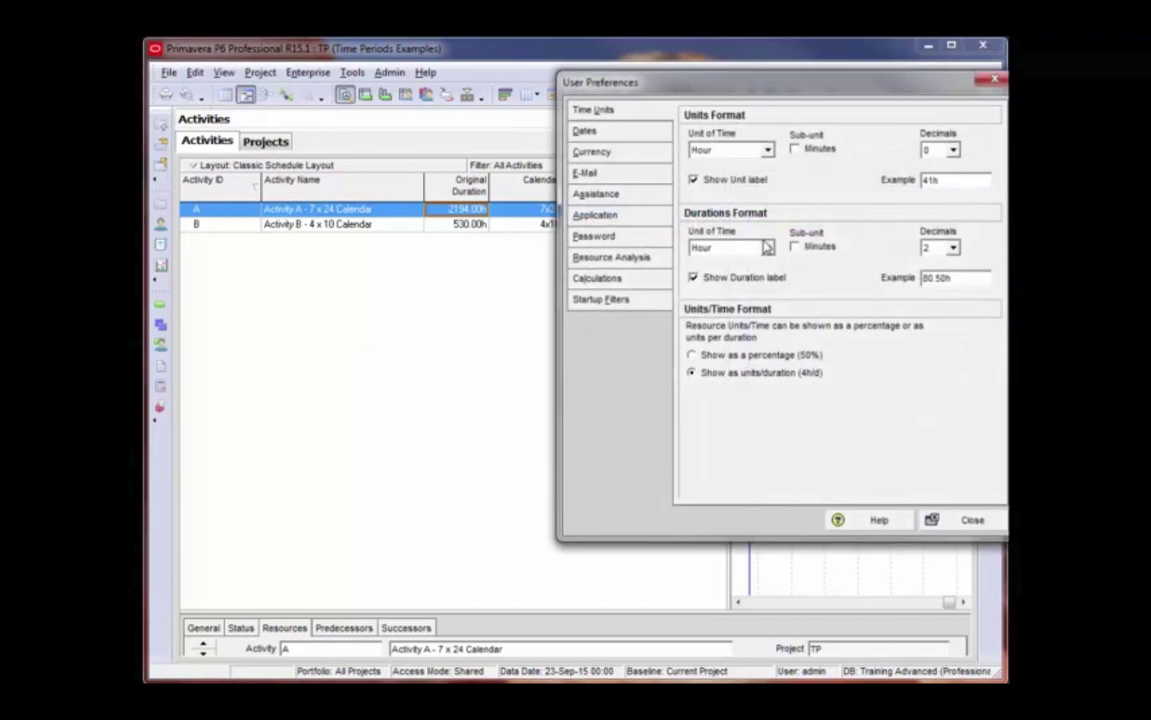
click(766, 247)
click(731, 277)
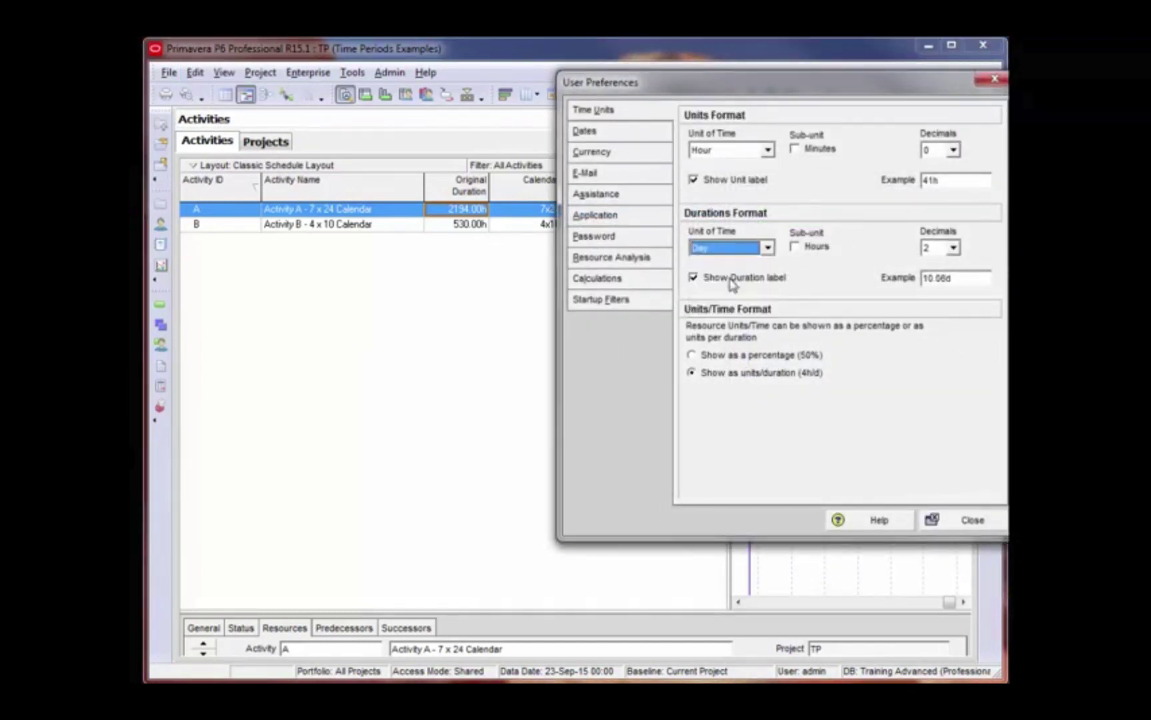
click(989, 521)
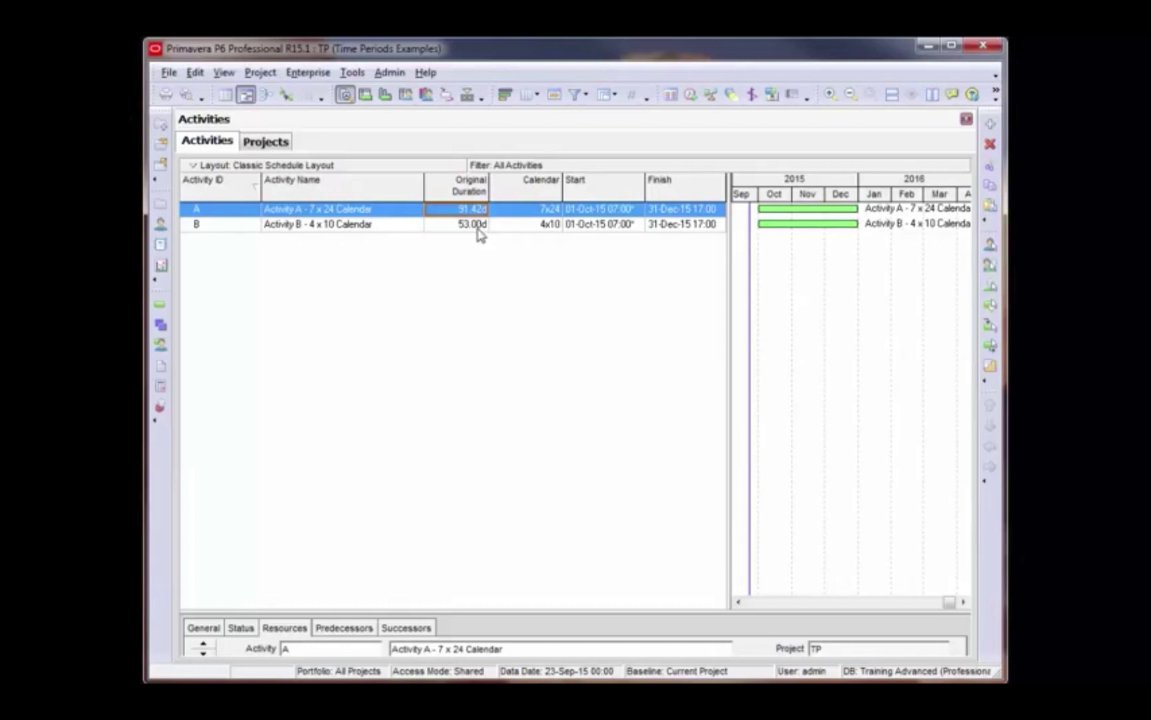
Switch the Durations Format unit of time to Week in the User Preferences and close them
click(195, 73)
click(214, 92)
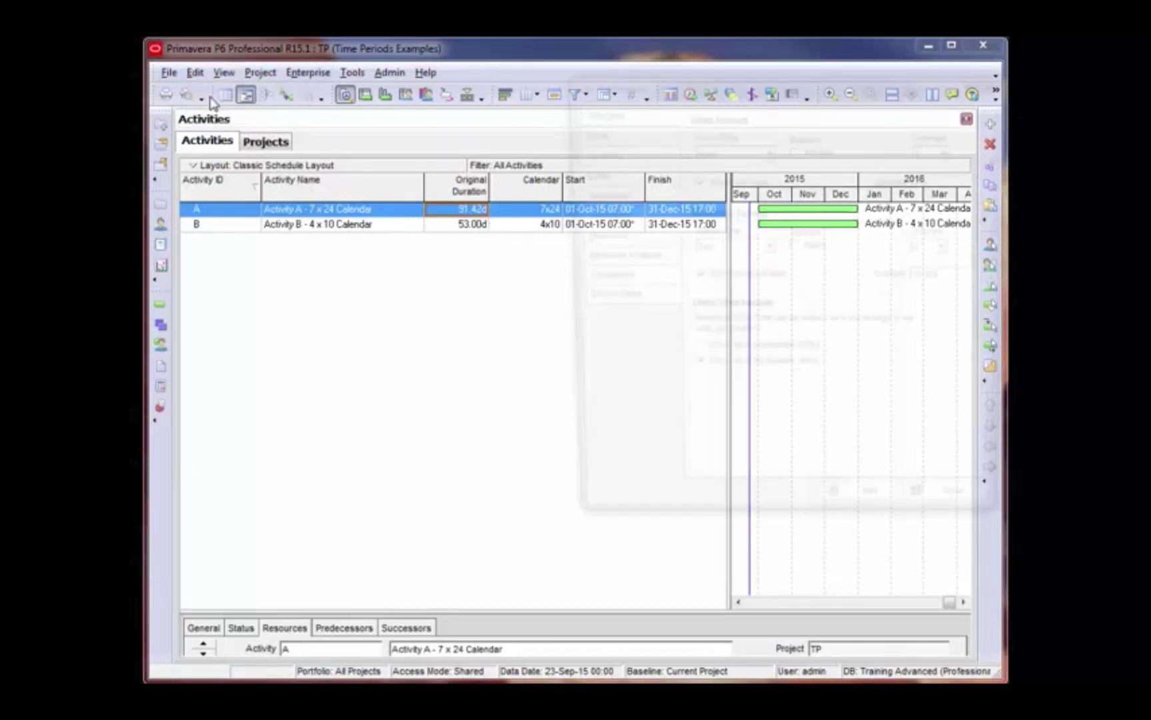
click(736, 248)
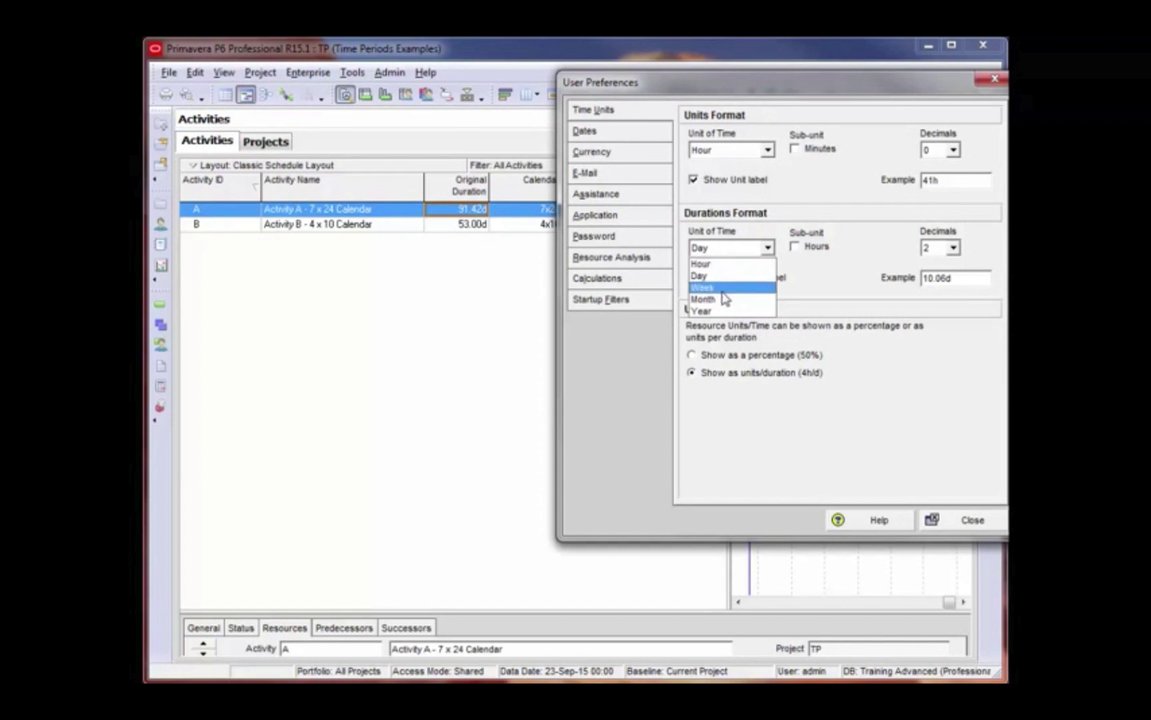
click(716, 288)
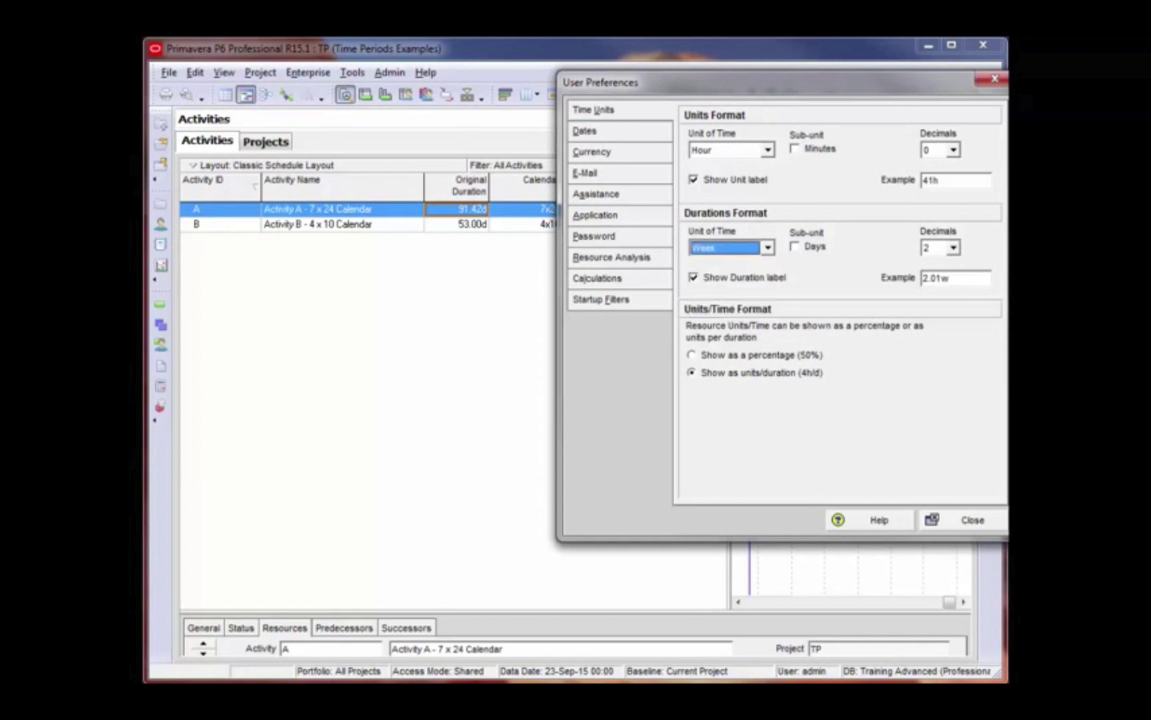
click(967, 525)
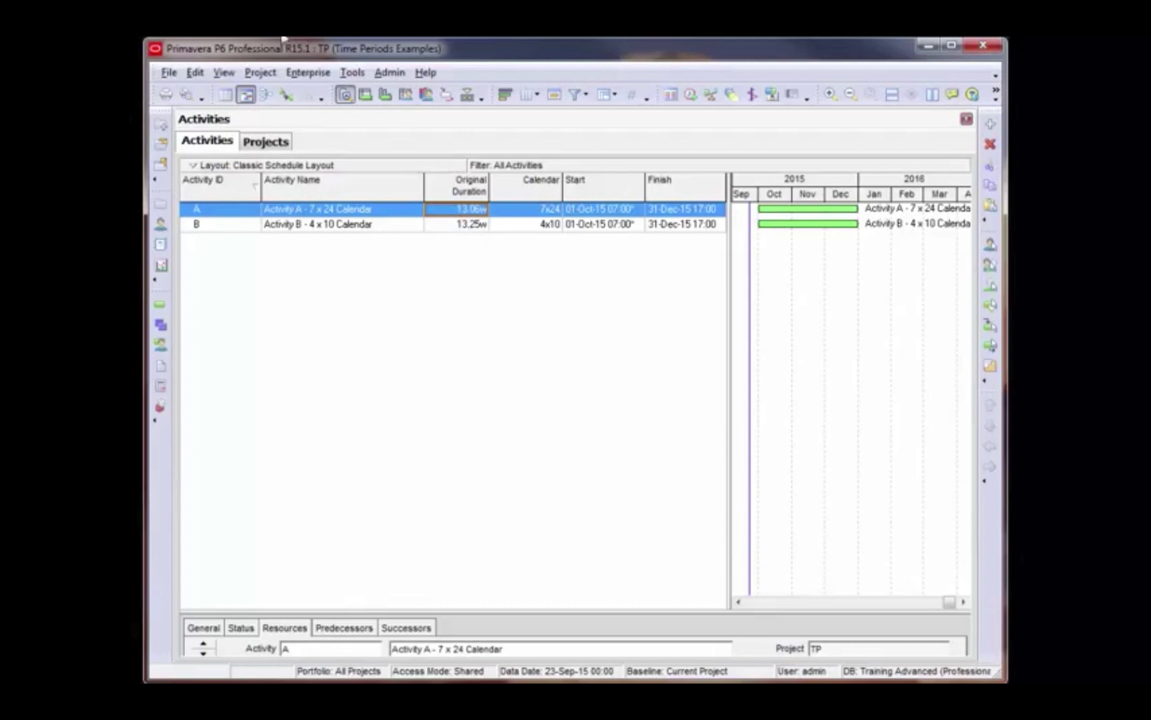
Switch the Durations Format unit of time to Month in the User Preferences and close them
click(195, 72)
click(211, 98)
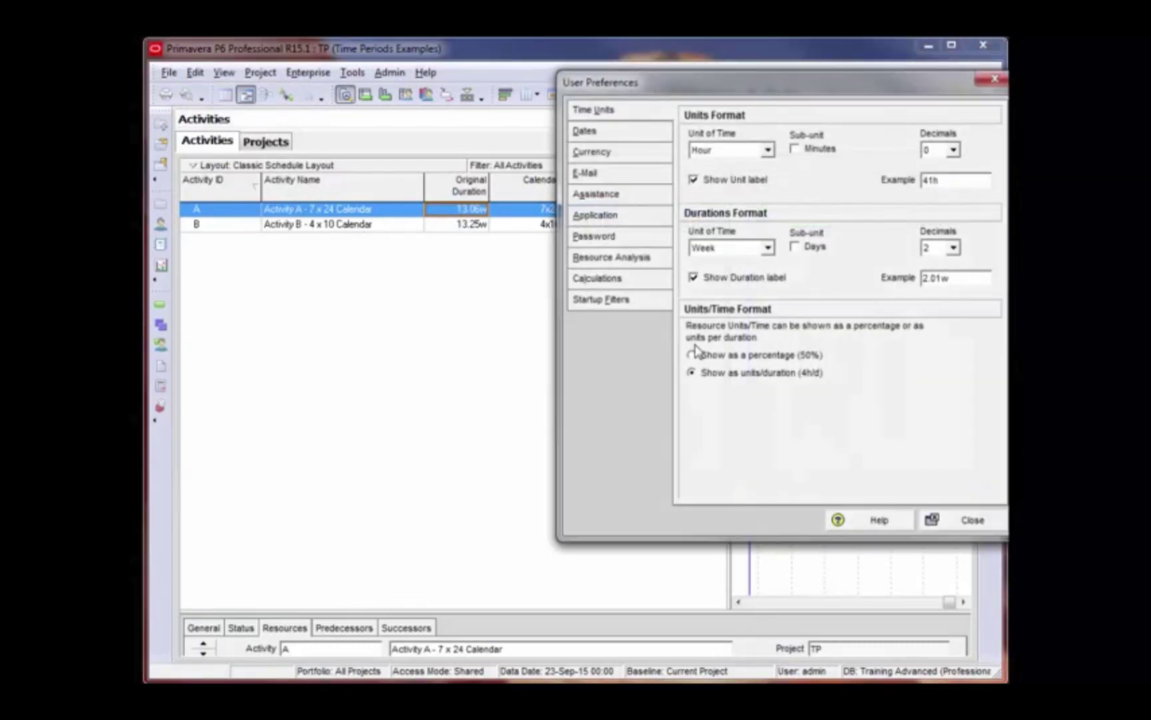
click(745, 248)
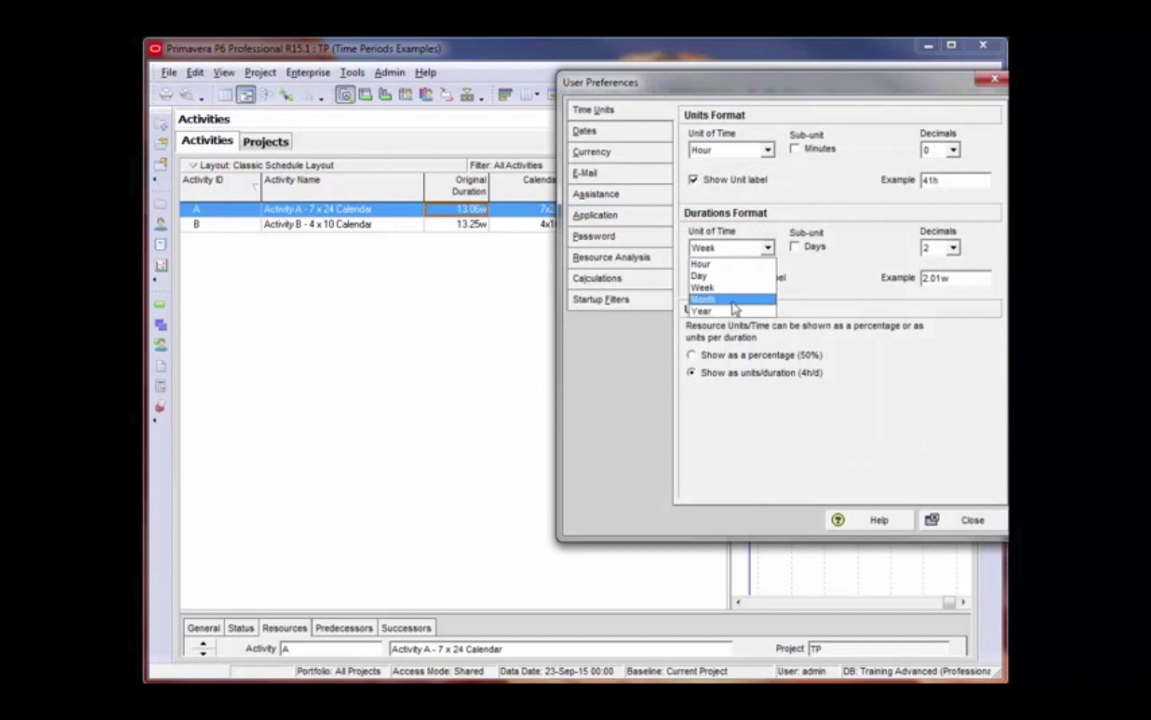
click(736, 300)
click(966, 520)
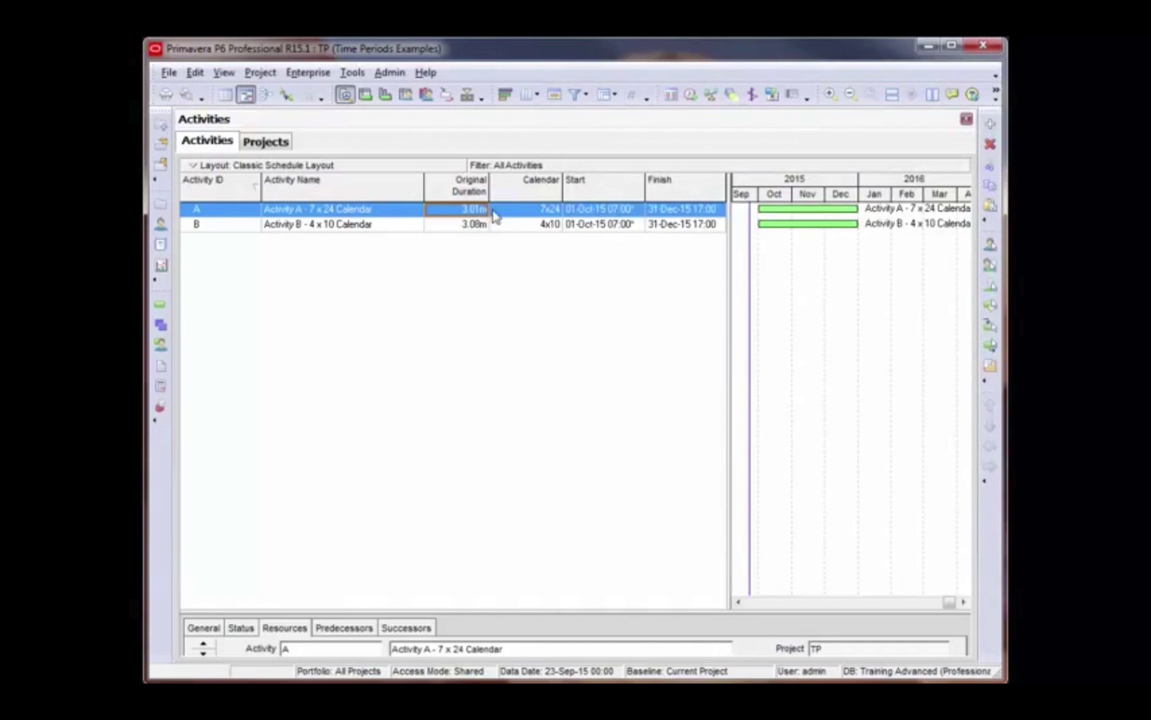
Set the Durations Format unit of time to Year and return to the activities to compare their original durations
click(195, 72)
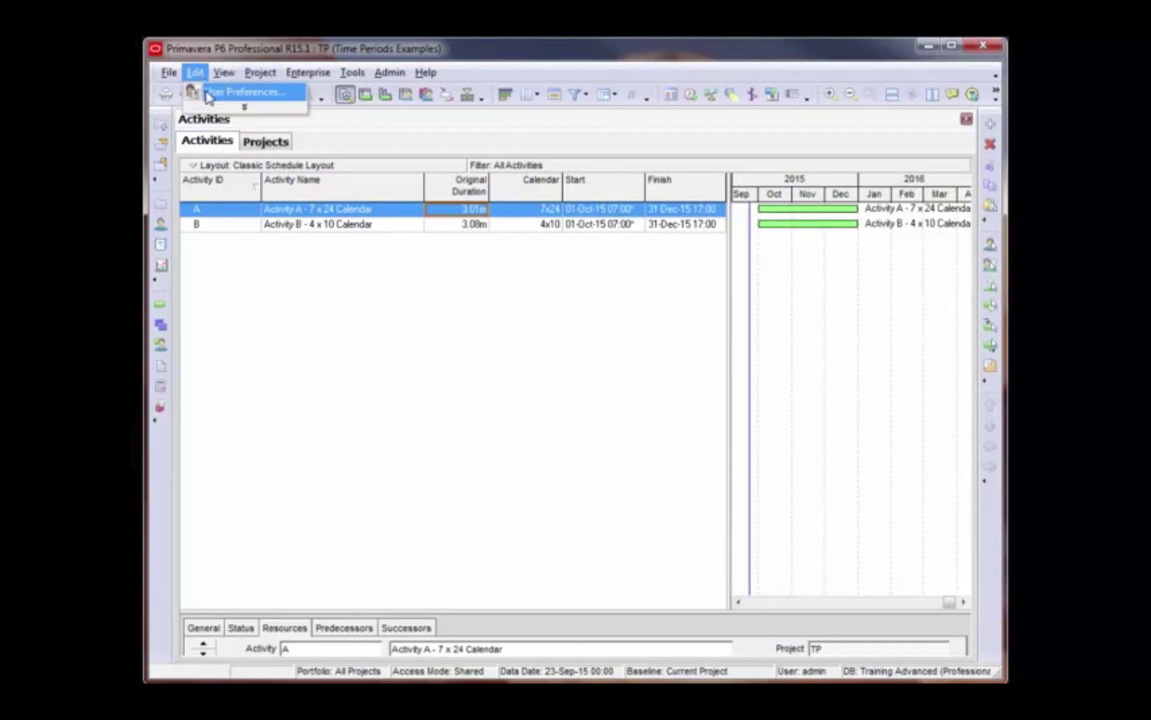
click(209, 96)
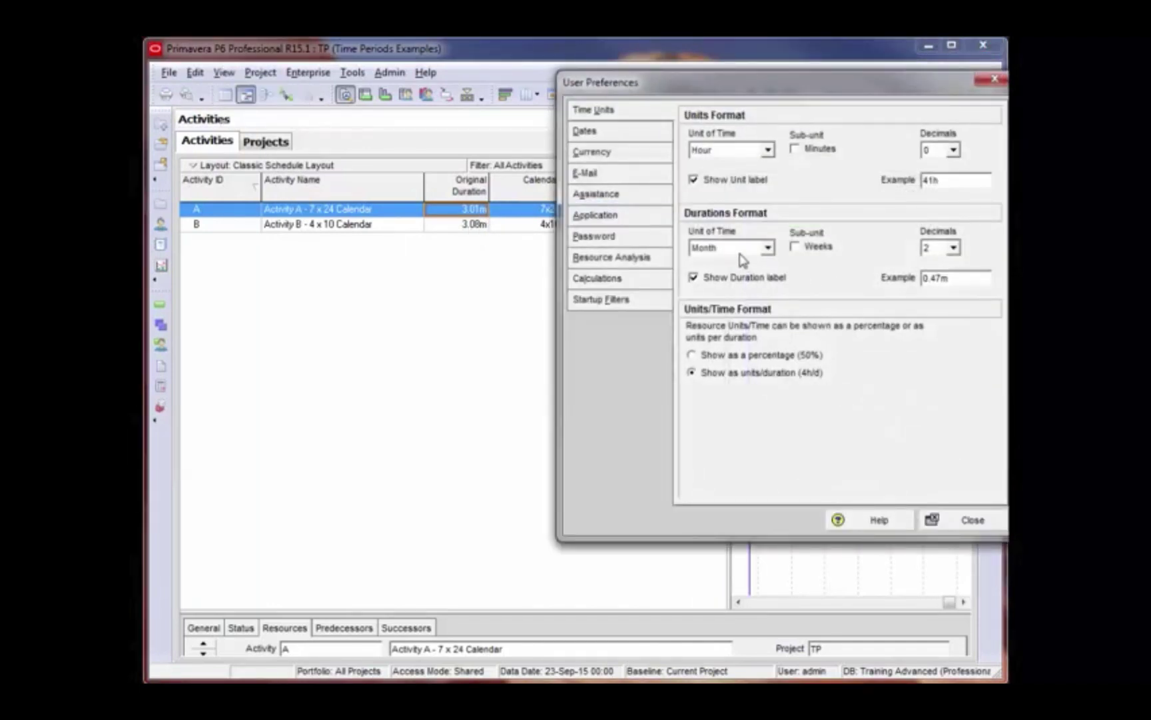
click(741, 249)
click(720, 311)
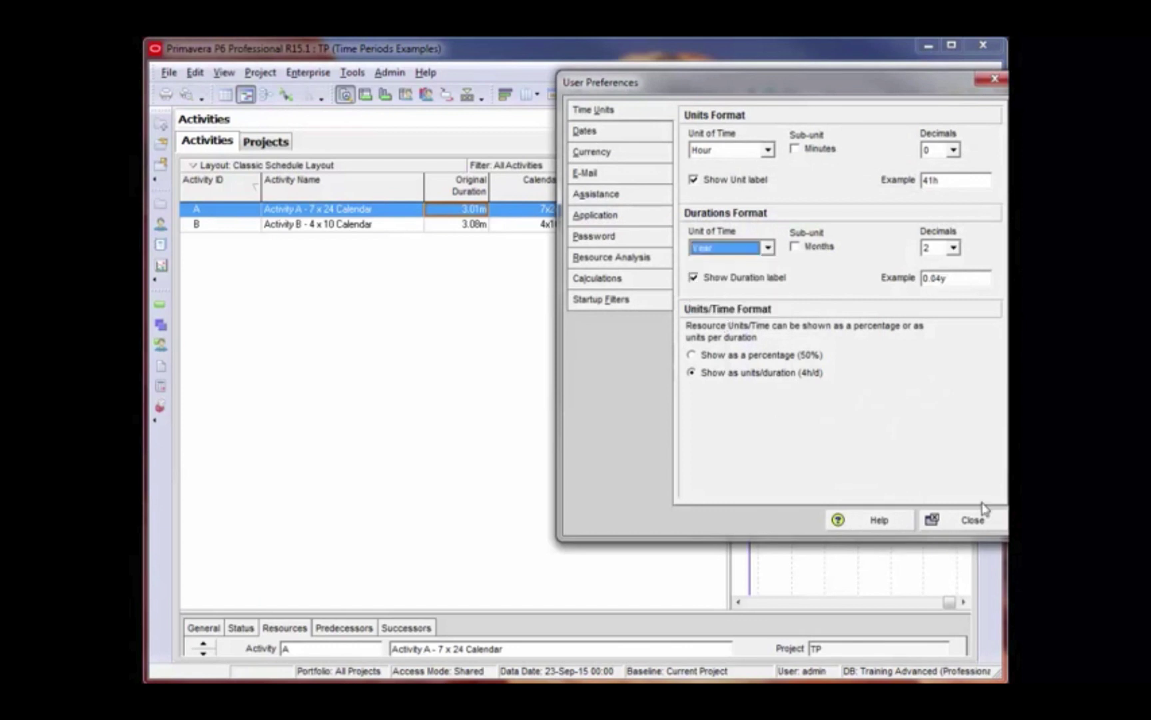
click(974, 520)
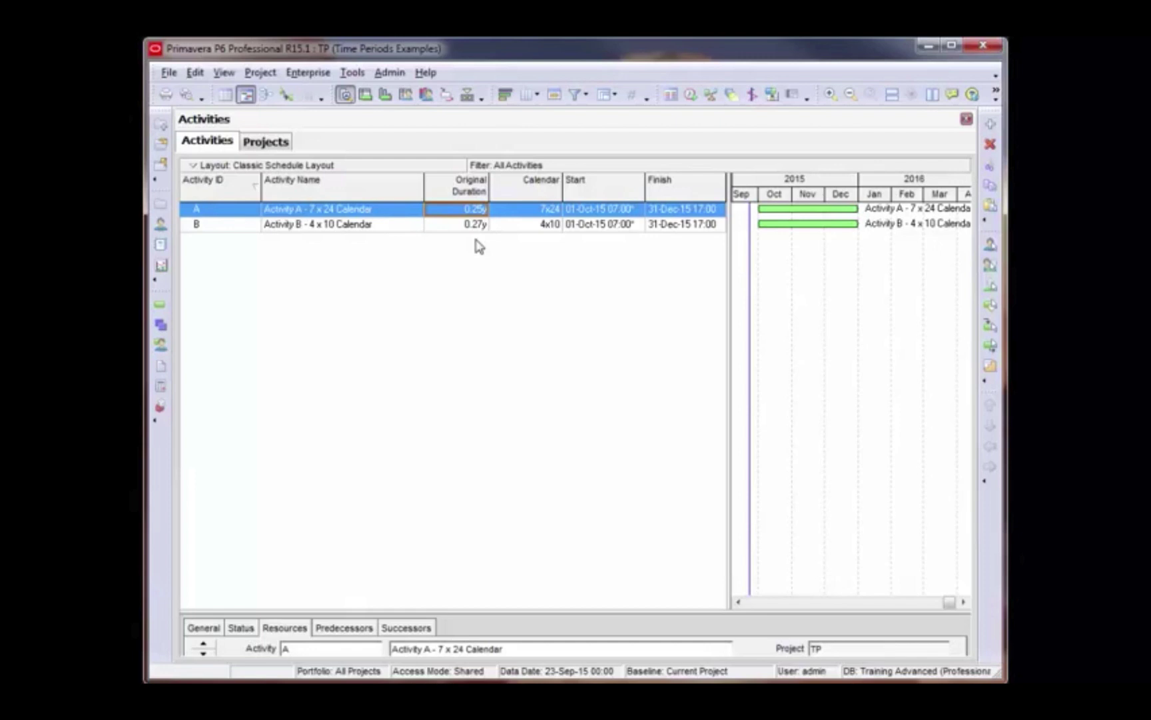
key(Tab)
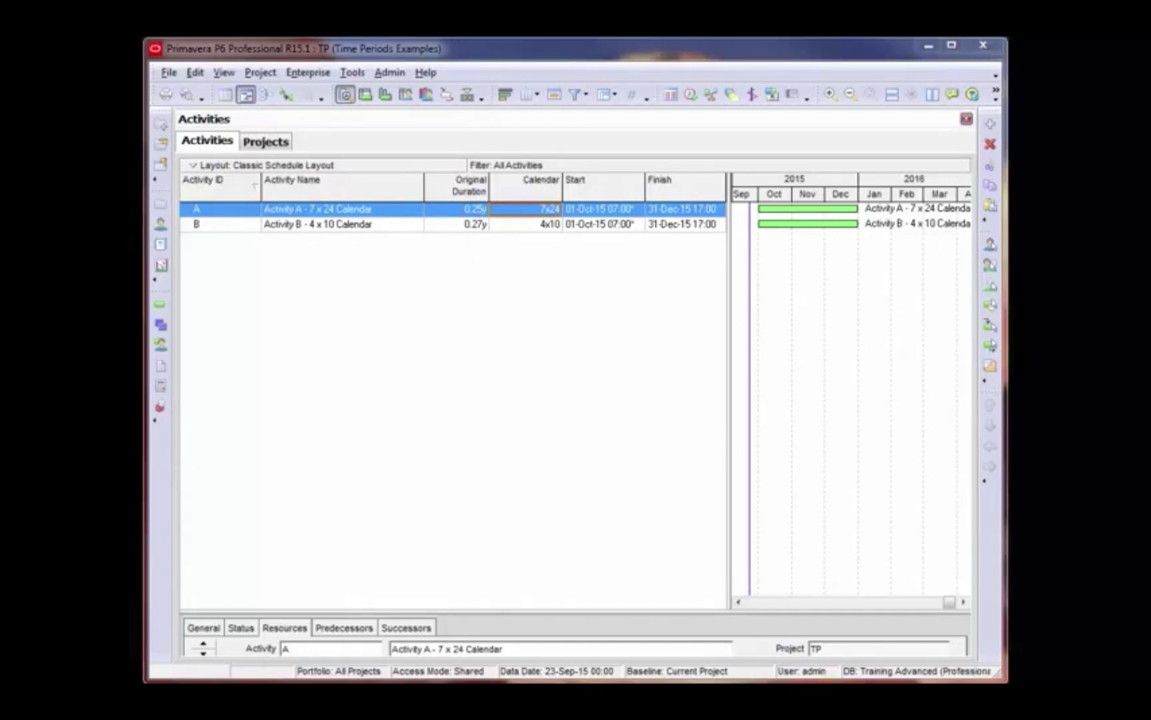